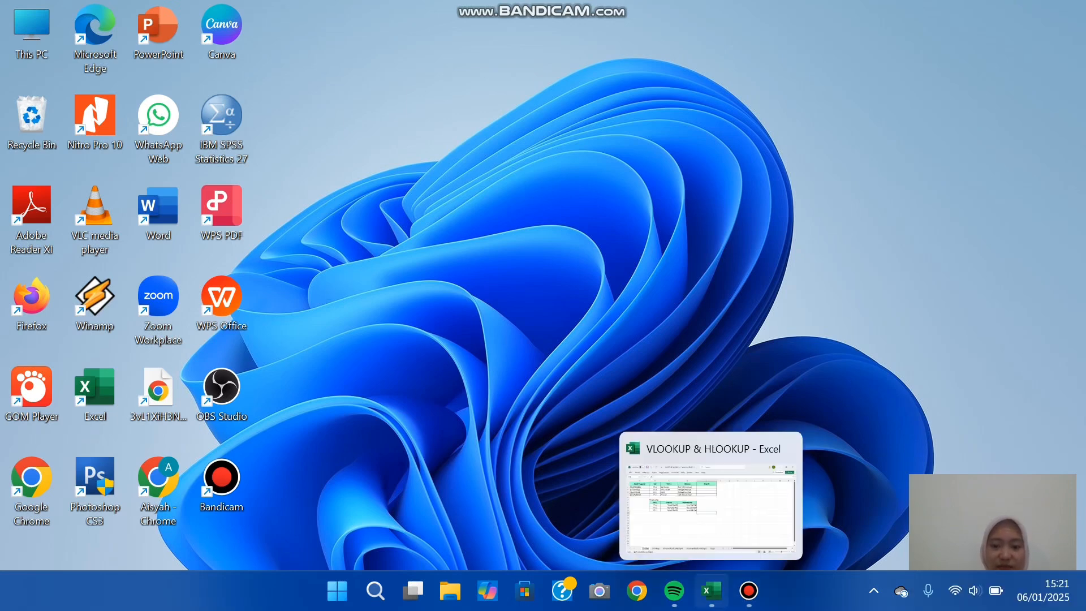
- Switch to the VLOOKUP & HLOOKUP workbook in Excel and begin a VLOOKUP formula in Gapok cell E2 with B2 as the lookup value
click(712, 590)
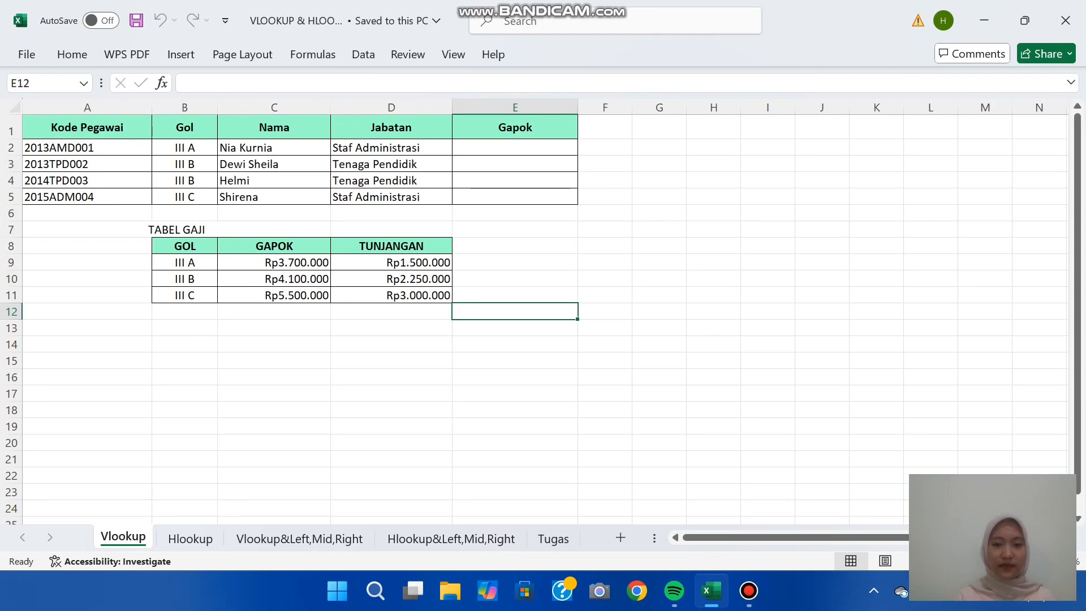
click(515, 147)
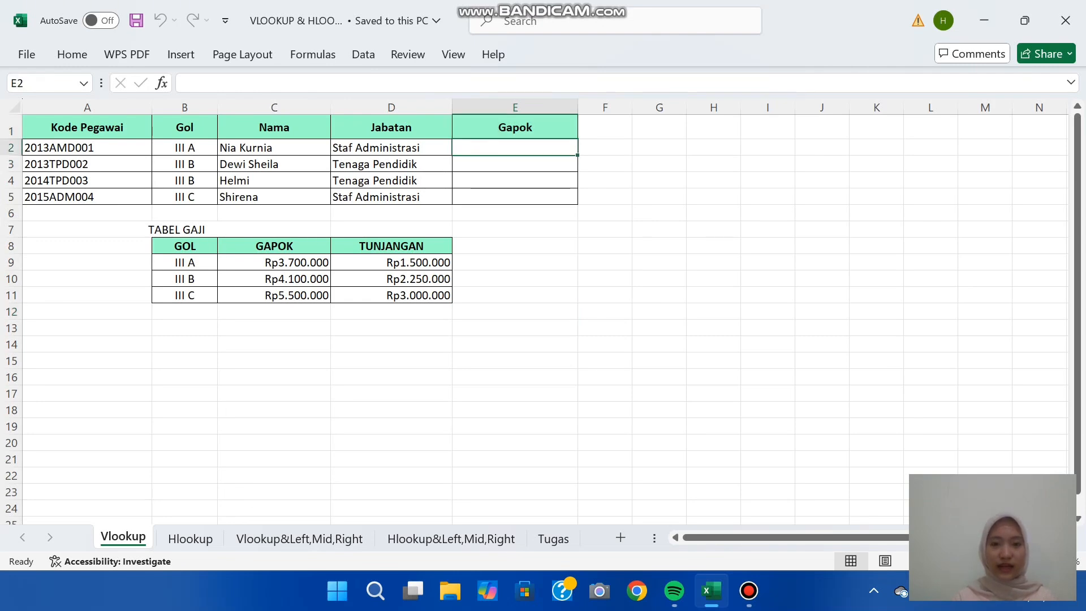
text(=)
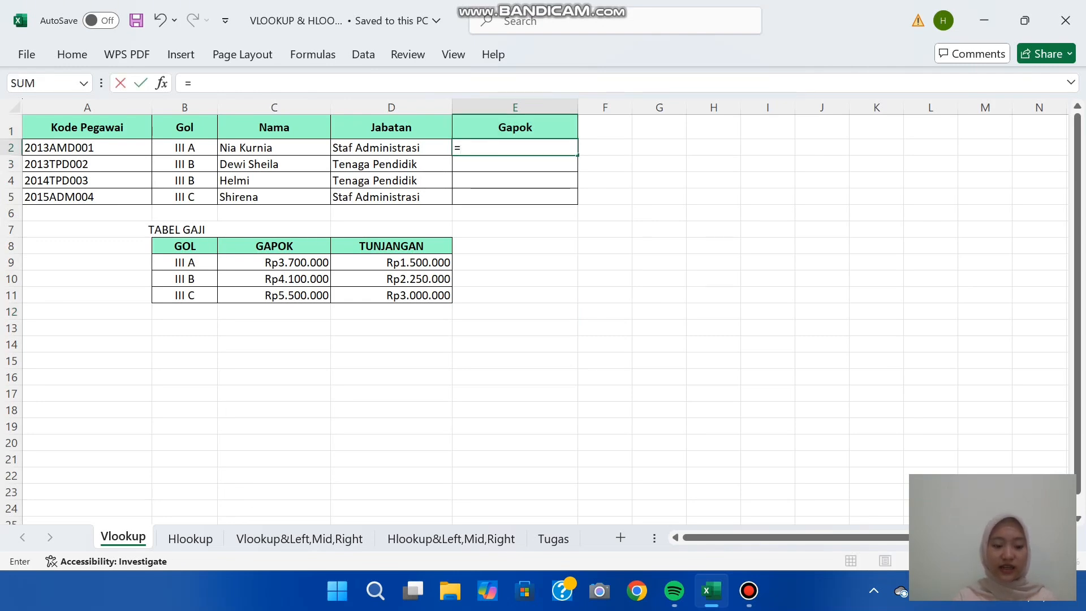
text(VL)
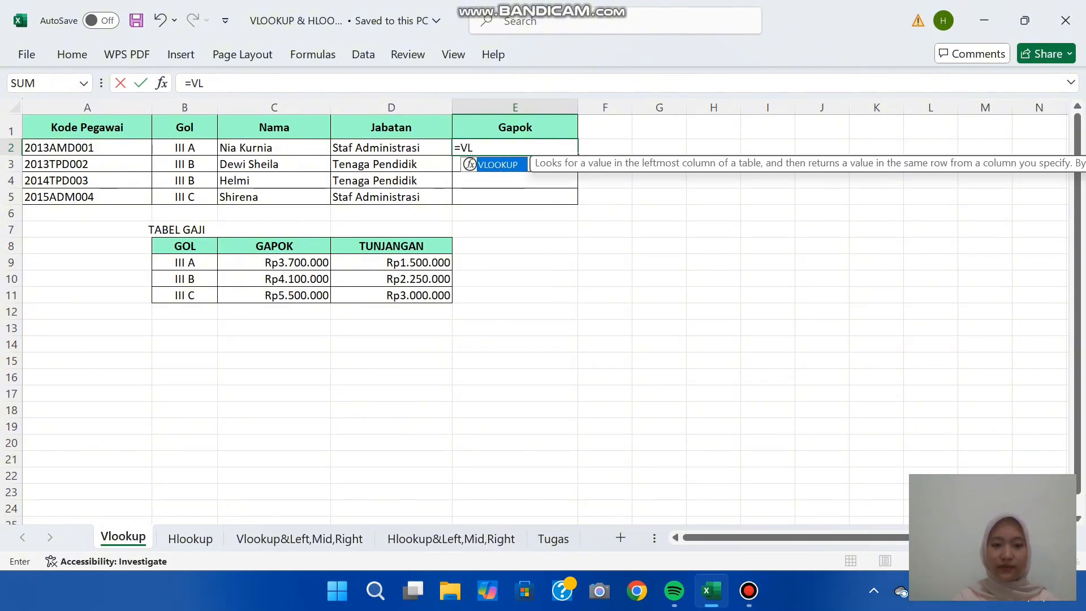
text(OO)
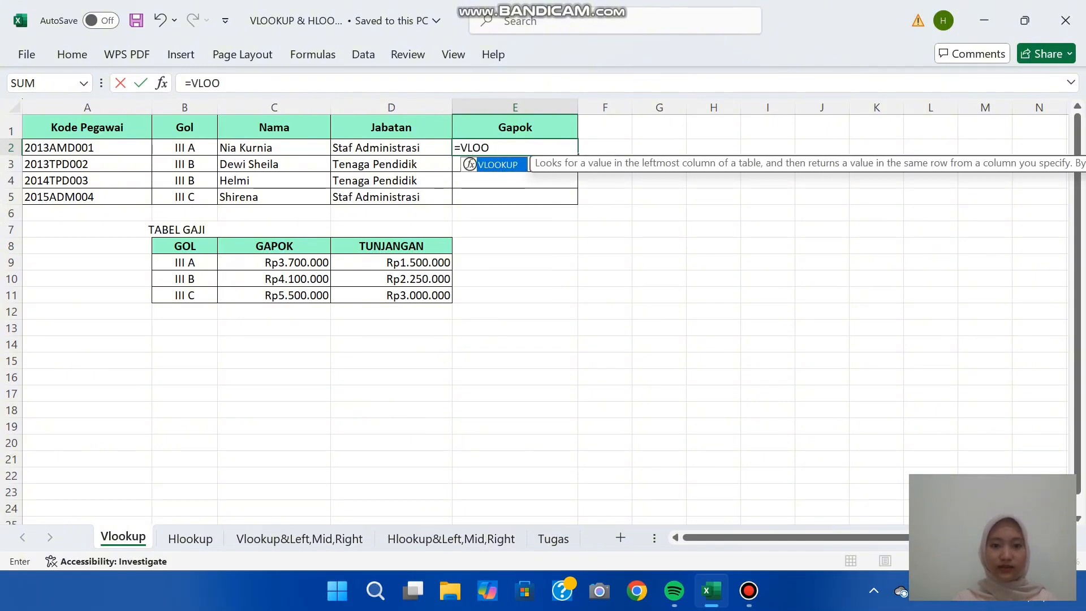
key(Tab)
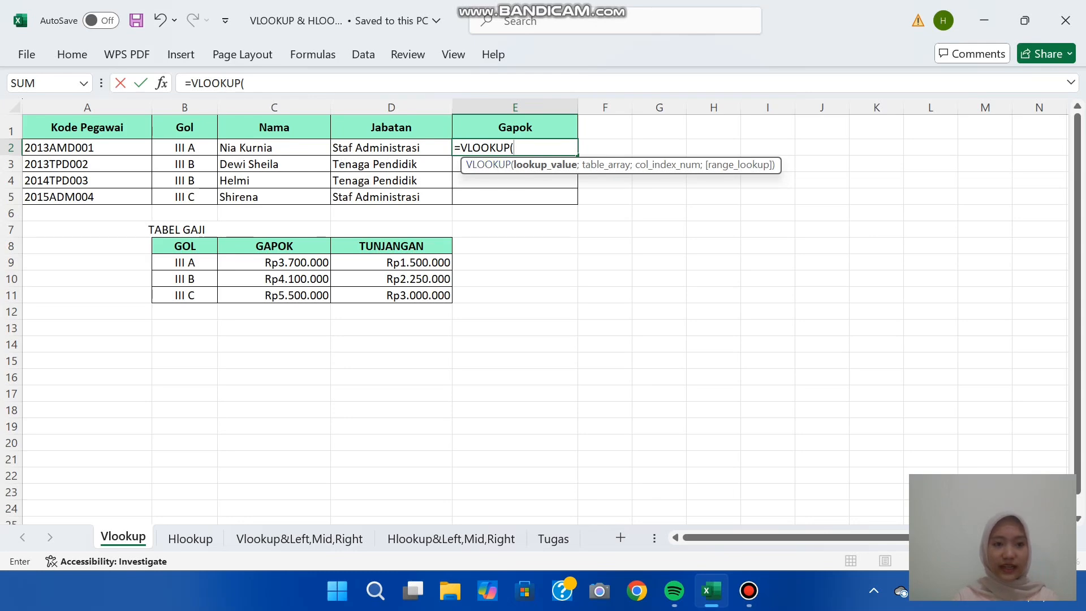
click(184, 147)
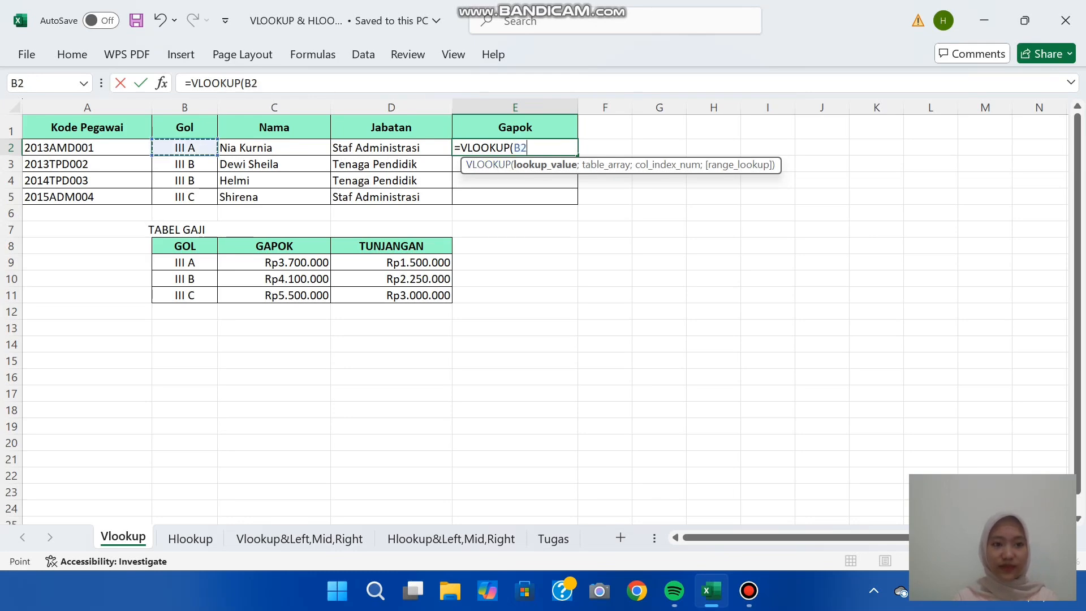
text(;)
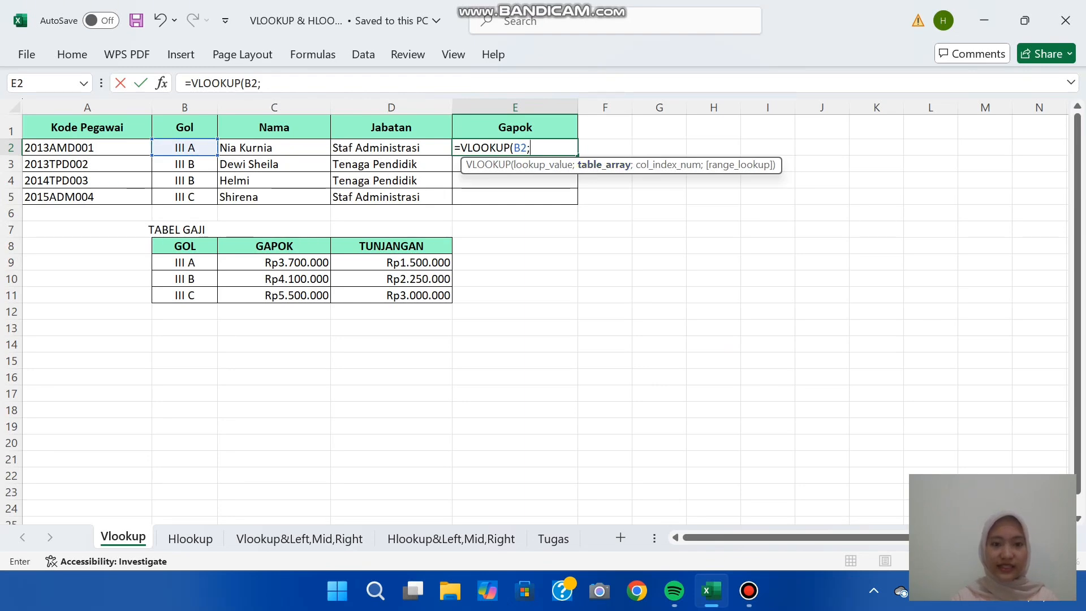
- Complete the VLOOKUP in E2 with the absolute table range $B$8:$D$11, column index 2 and range lookup 0
drag(184, 245, 444, 297)
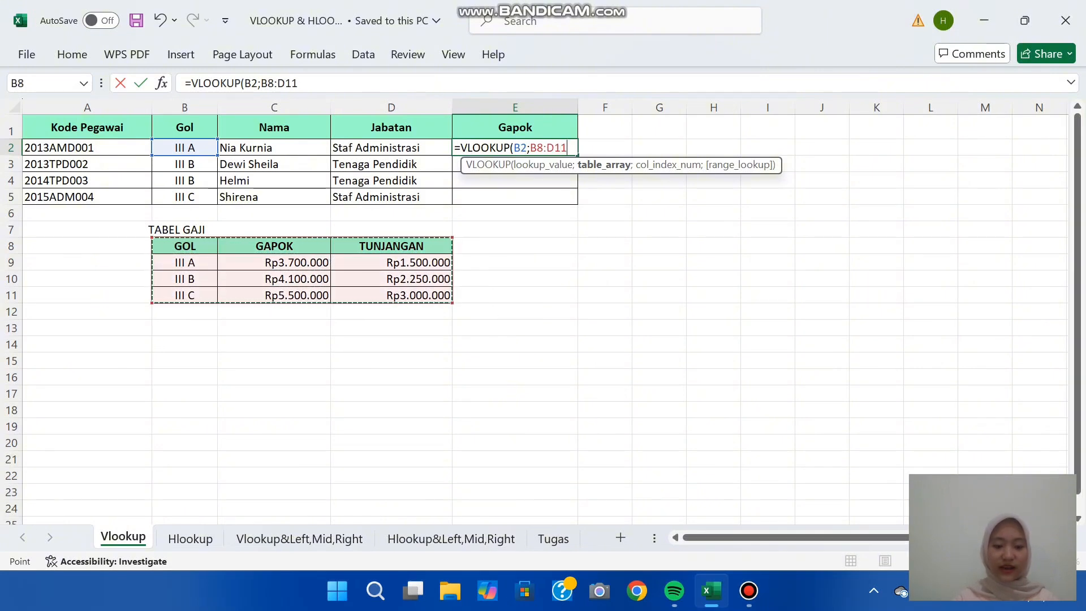
key(F4)
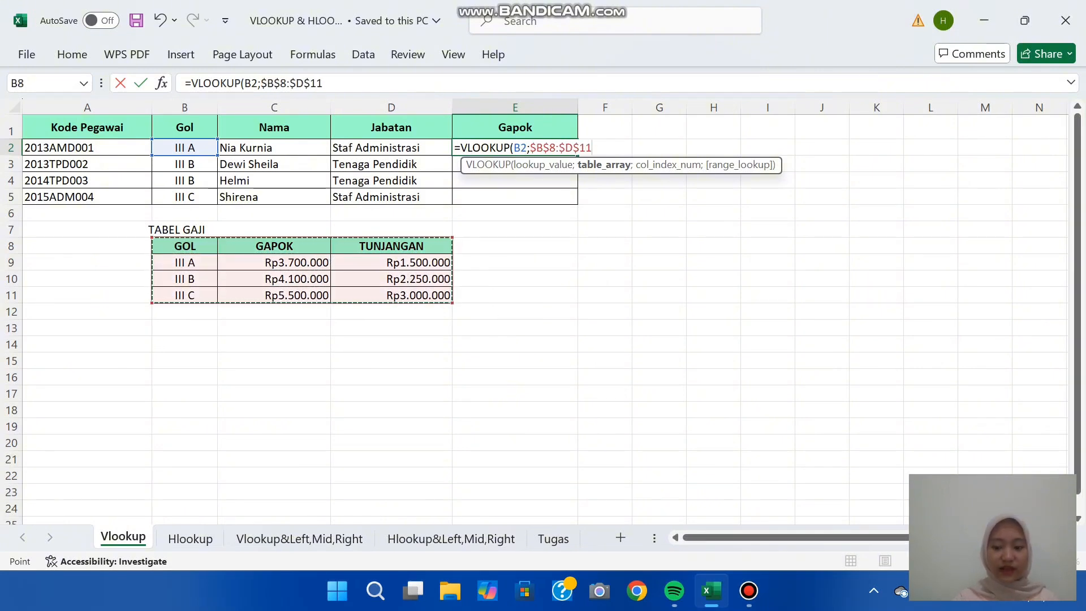
text(;)
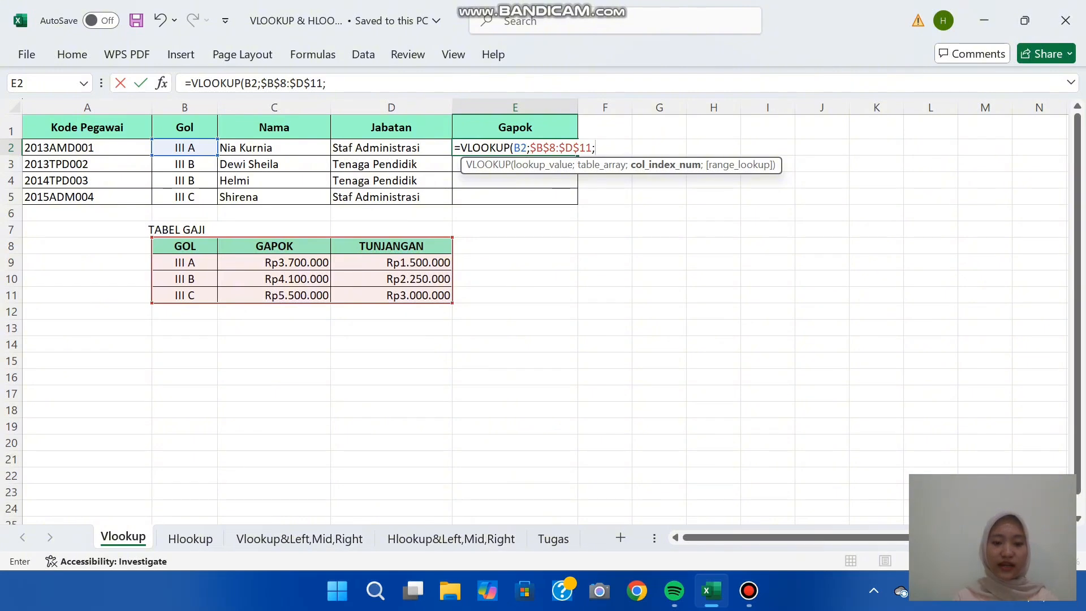
text(2)
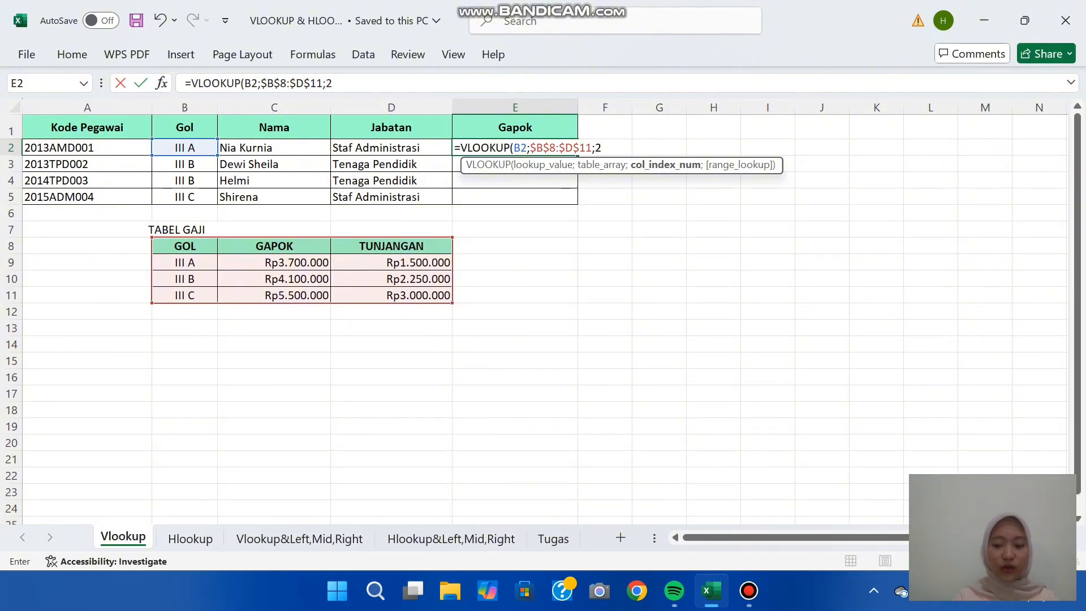
text(;)
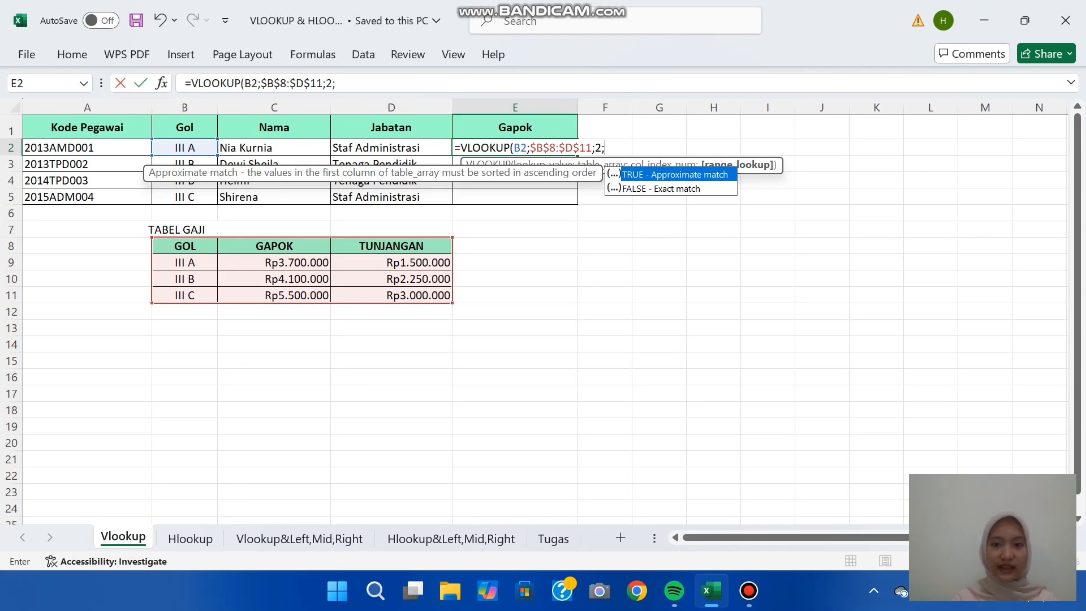
text(0)
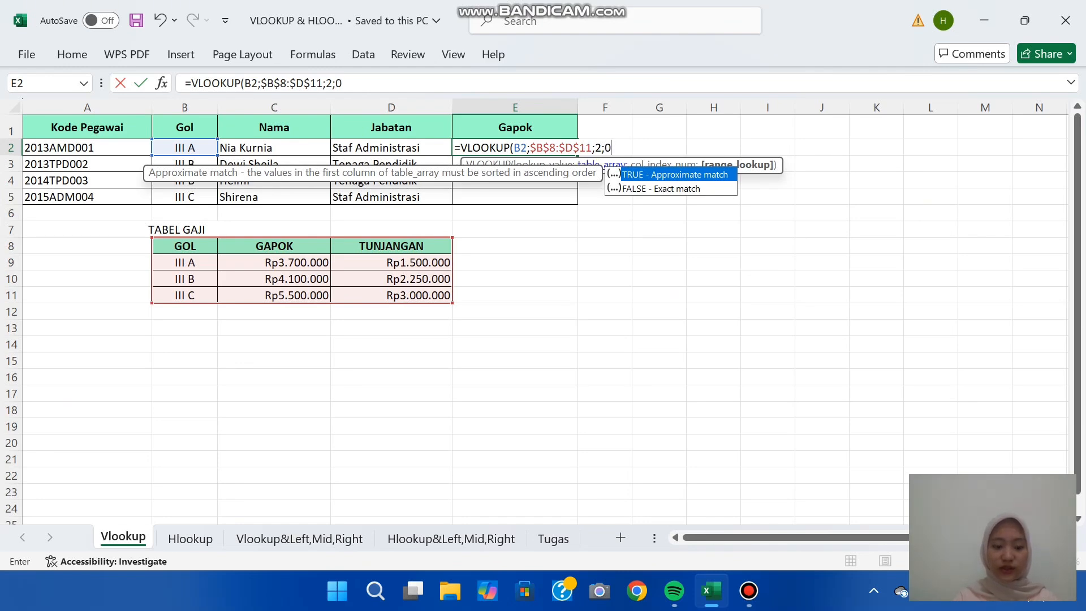
text())
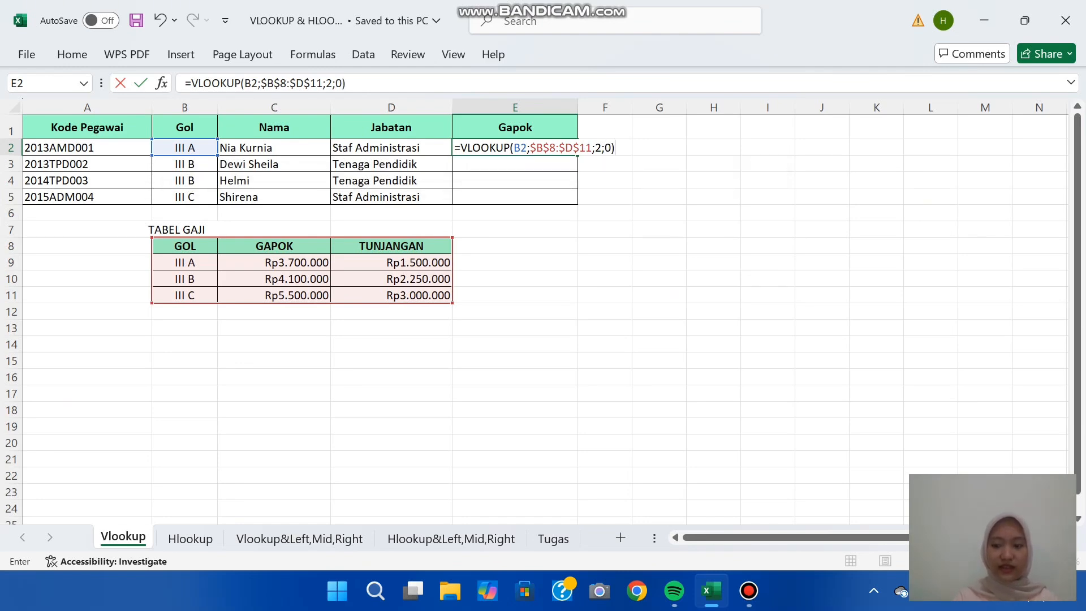
key(Return)
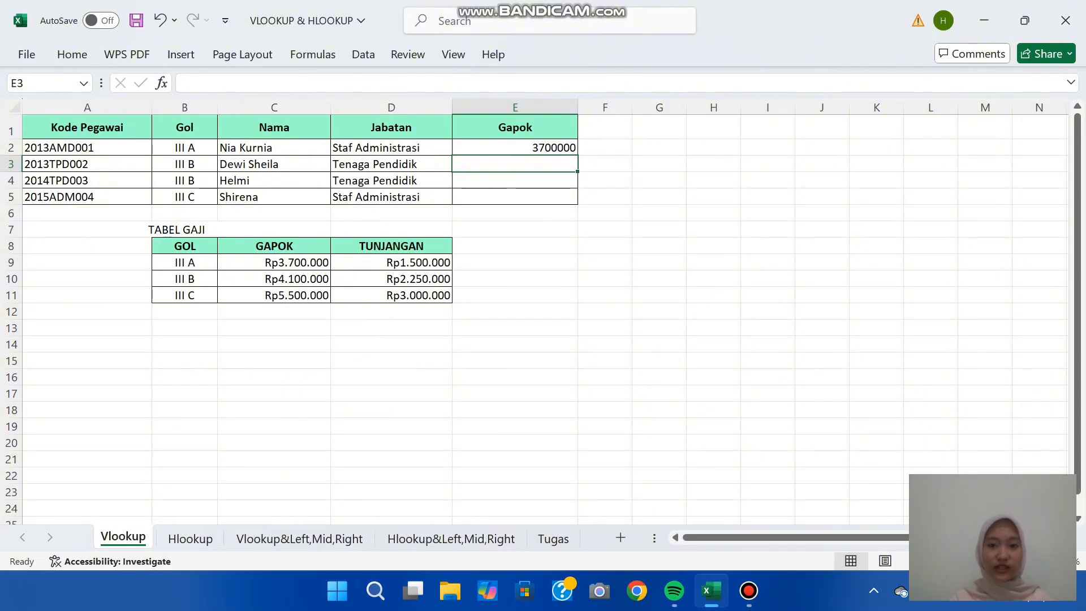
- Copy the VLOOKUP formula from E2 down through E5 to fill the Gapok column
click(515, 147)
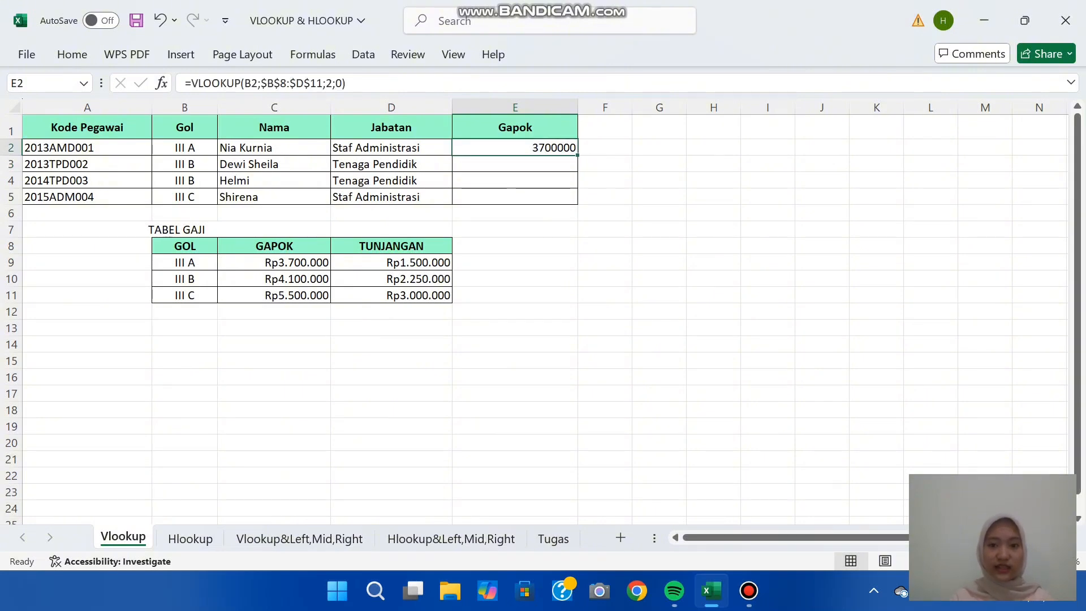
drag(577, 155, 575, 200)
click(515, 230)
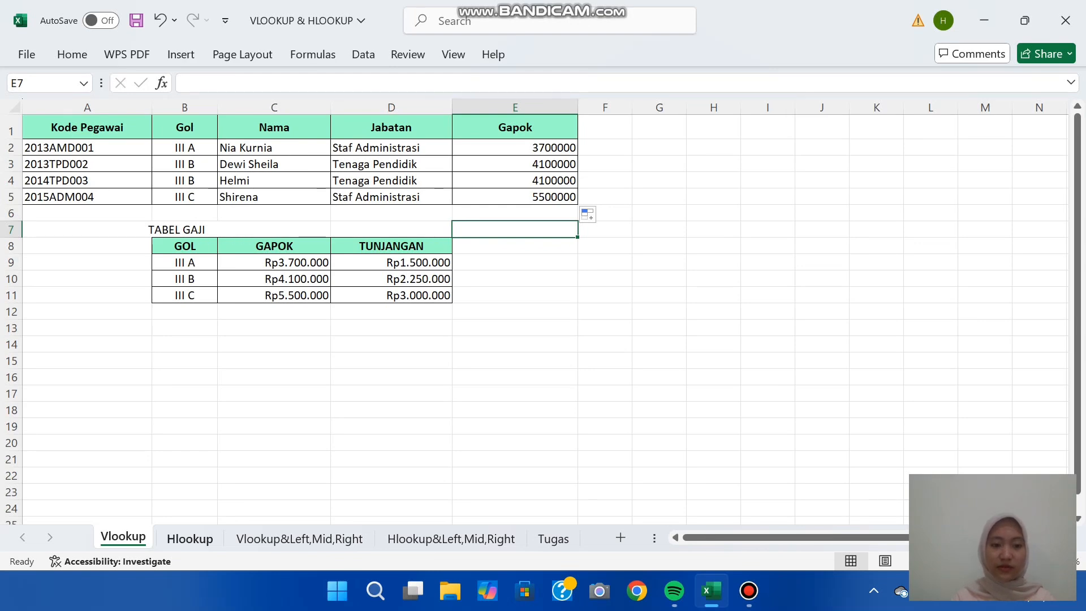
- On the Hlookup sheet, begin an HLOOKUP formula in Gapok cell E2 with B2 as the lookup value
click(189, 538)
click(342, 302)
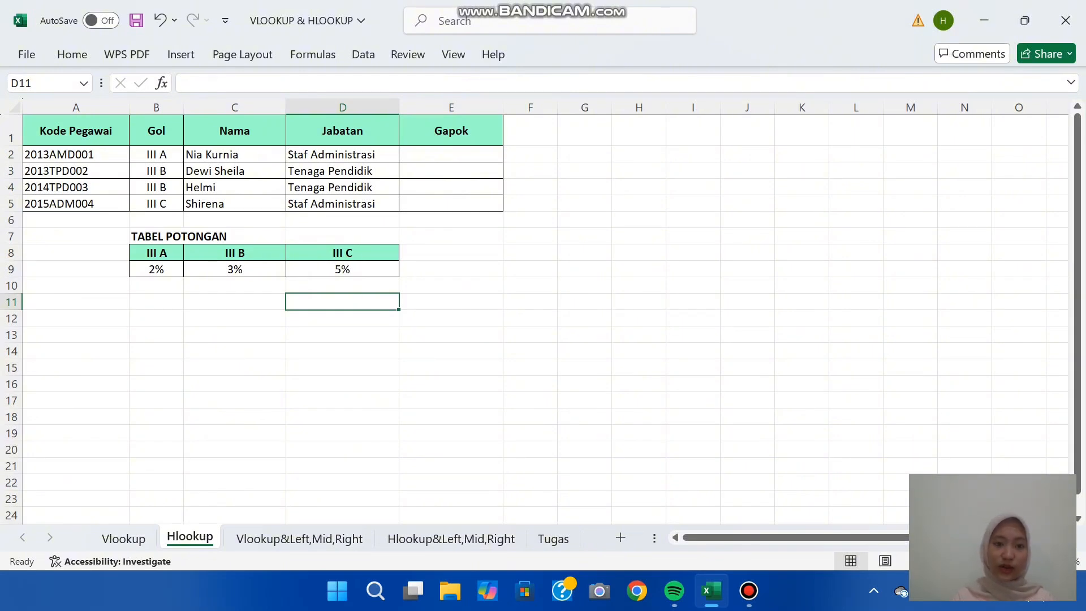
click(451, 154)
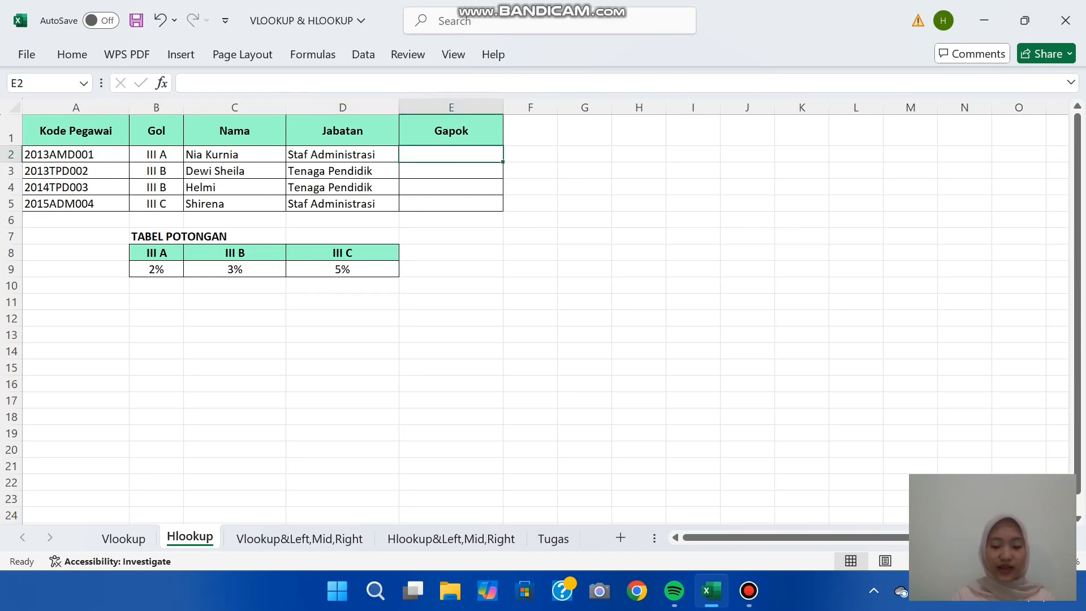
text(=)
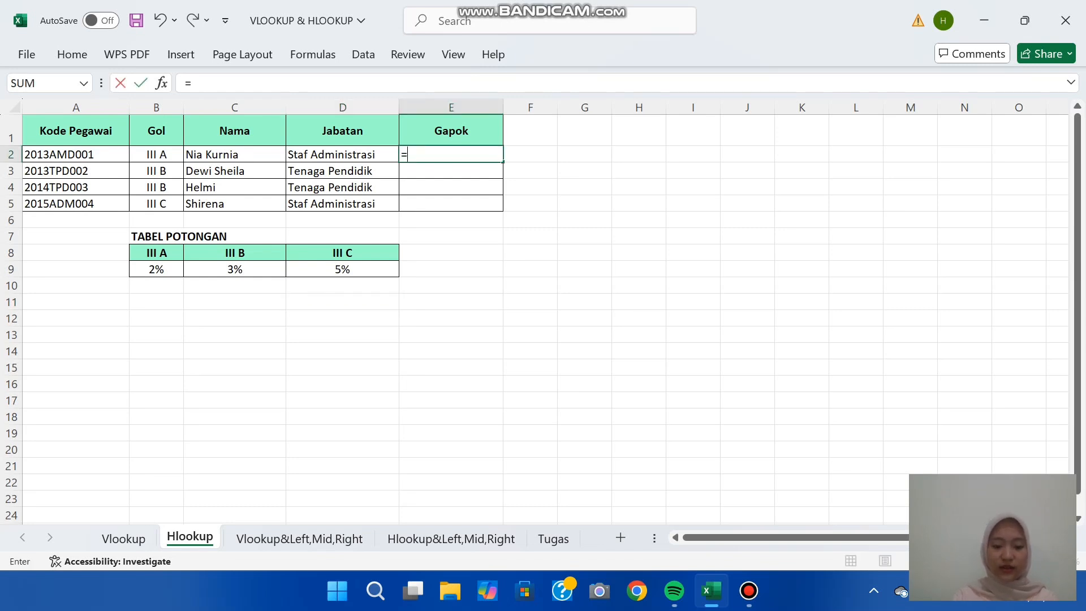
text(HLOOKU)
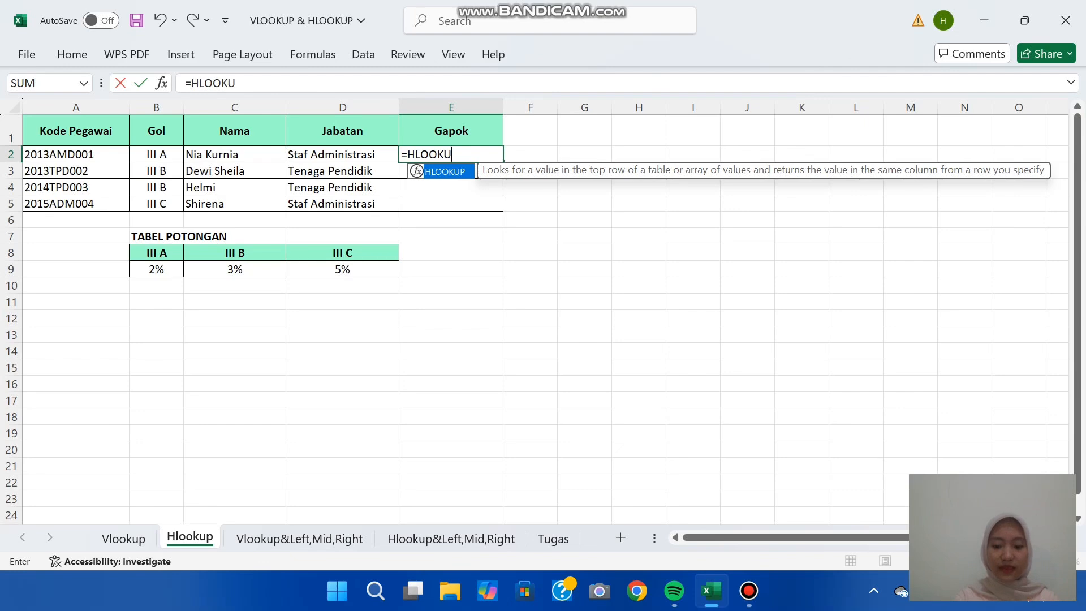
text(P()
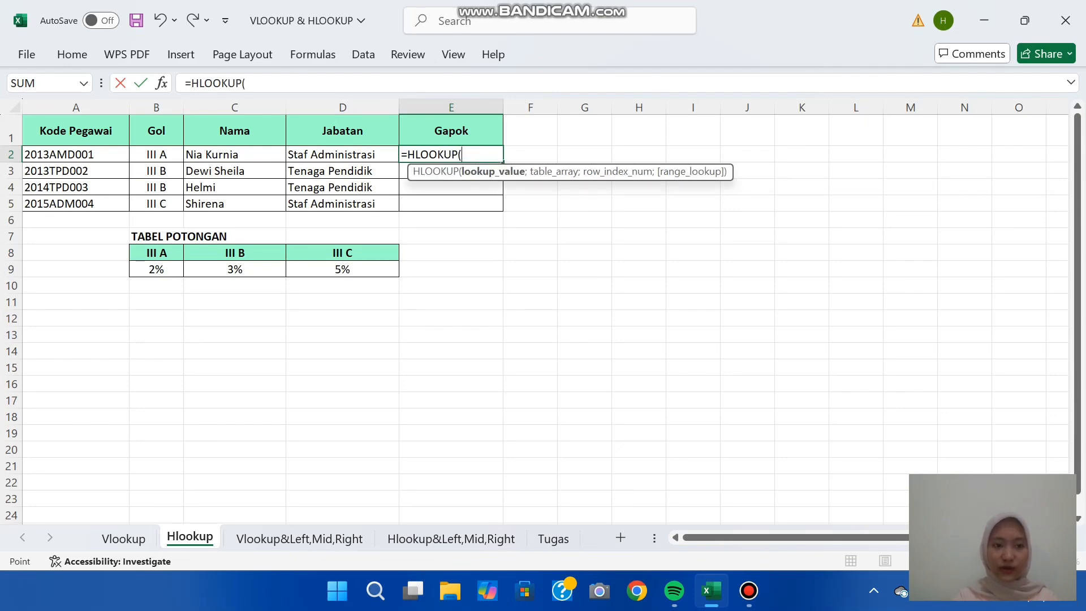
click(156, 154)
text(;)
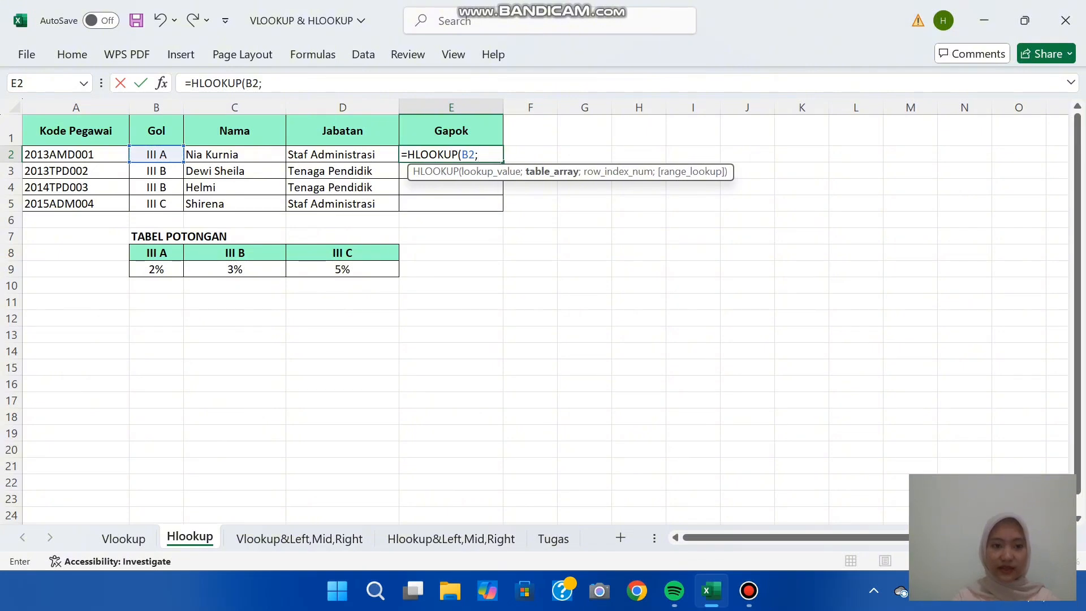
- Complete the HLOOKUP in E2 with the absolute table range $B$8:$D$9, row index 2 and range lookup 0
drag(156, 253, 385, 271)
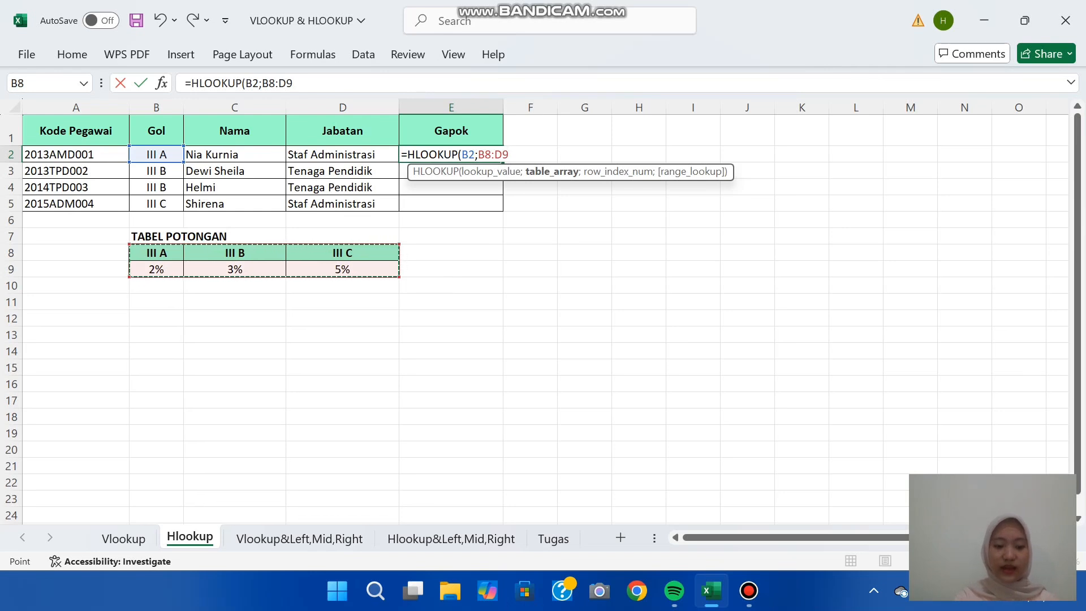
key(F4)
text(;)
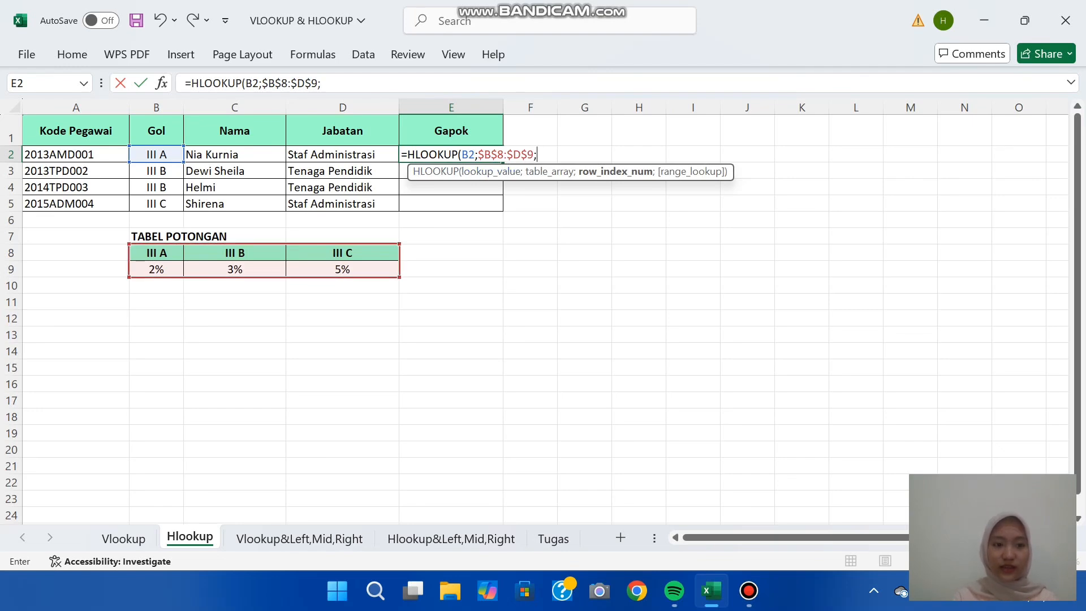
text(2;)
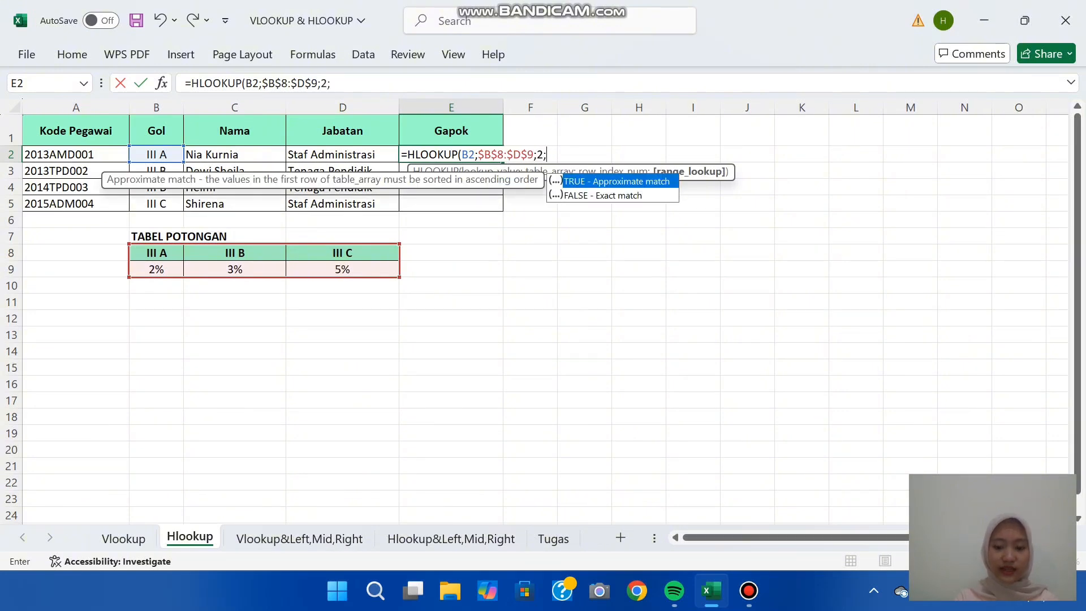
text(0))
key(Return)
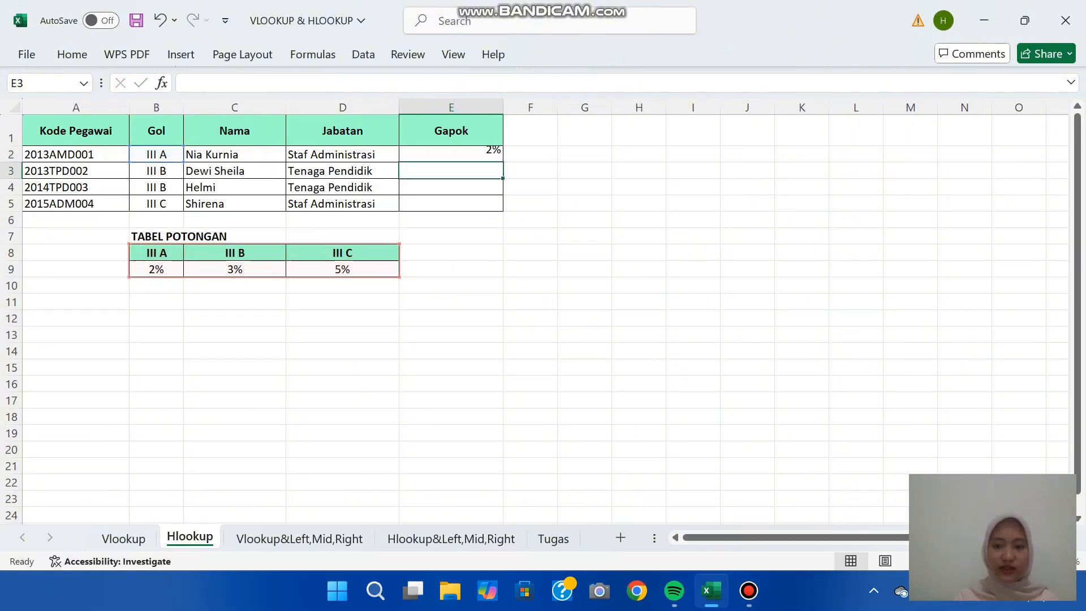
- Copy the HLOOKUP formula from E2 down through E5 on the Hlookup sheet
click(450, 154)
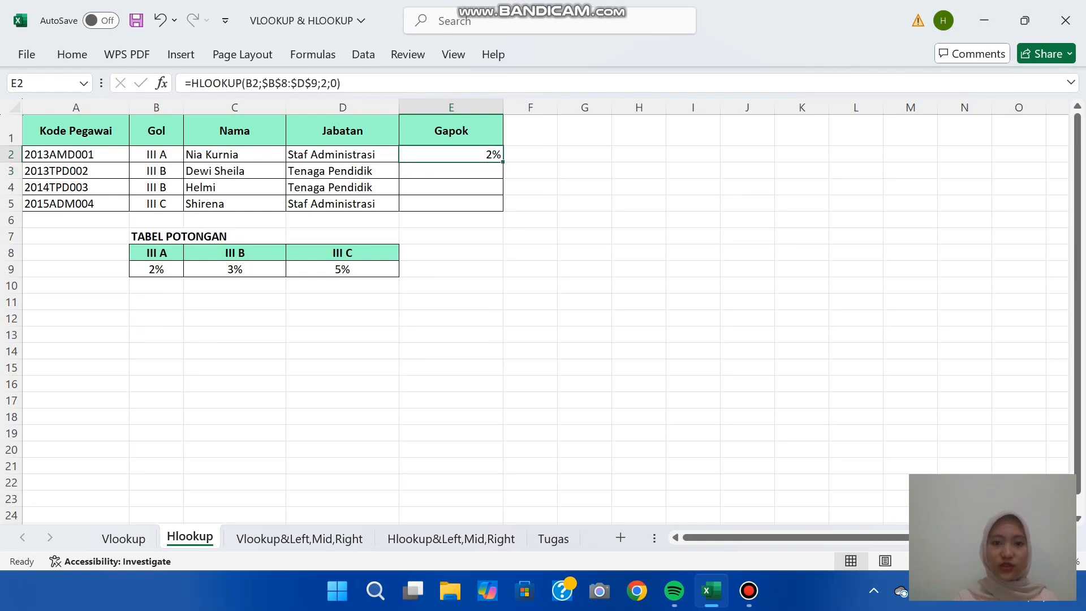
drag(502, 162, 502, 206)
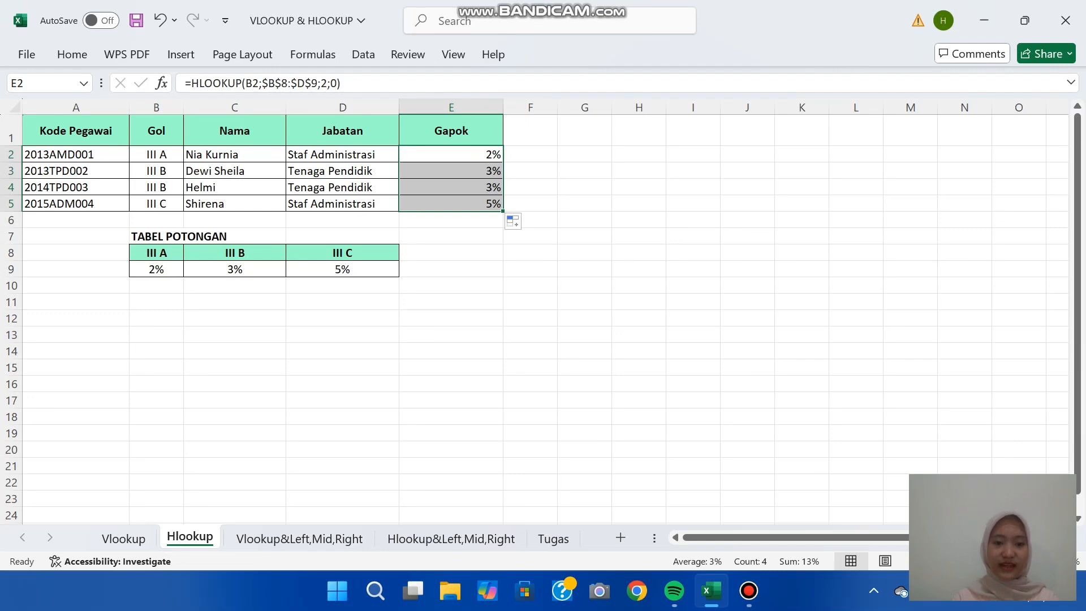
click(450, 334)
- On the Vlookup&Left,Mid,Right sheet, start a VLOOKUP formula in Nama Barang cell B2
click(298, 539)
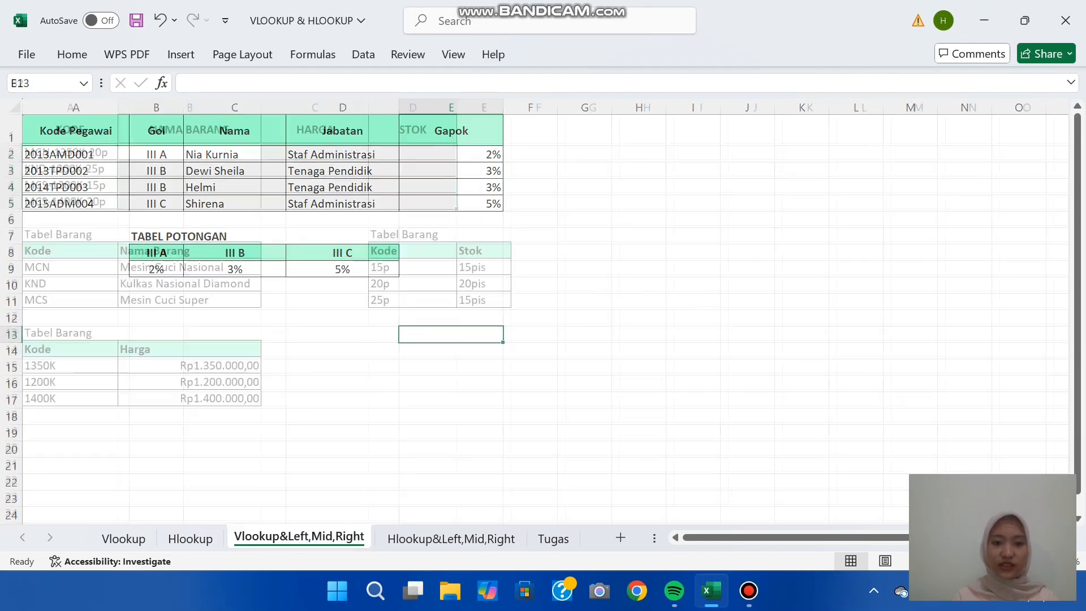
click(412, 381)
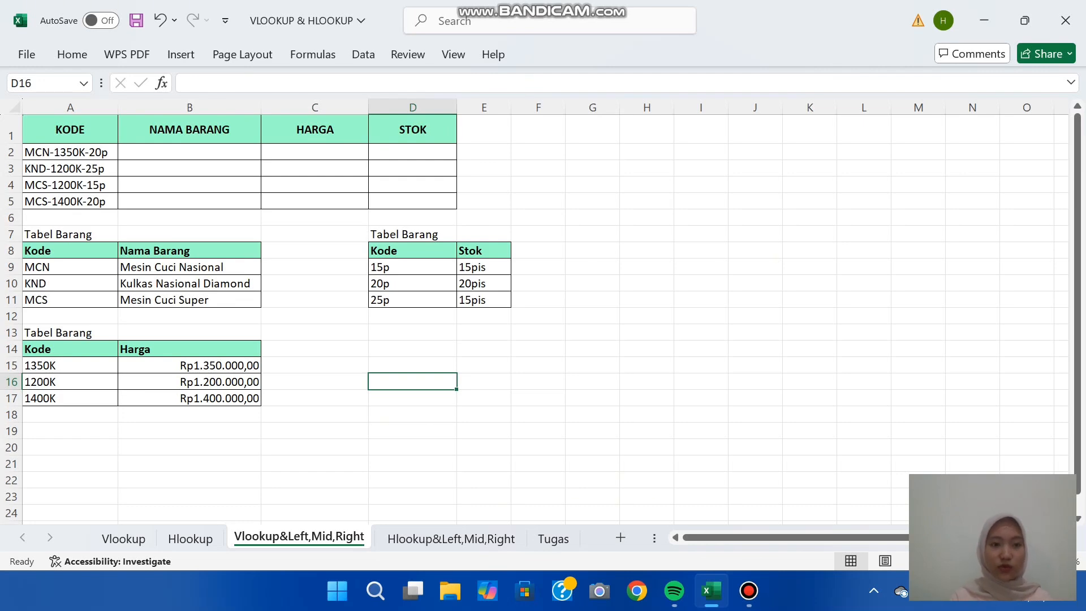
click(189, 151)
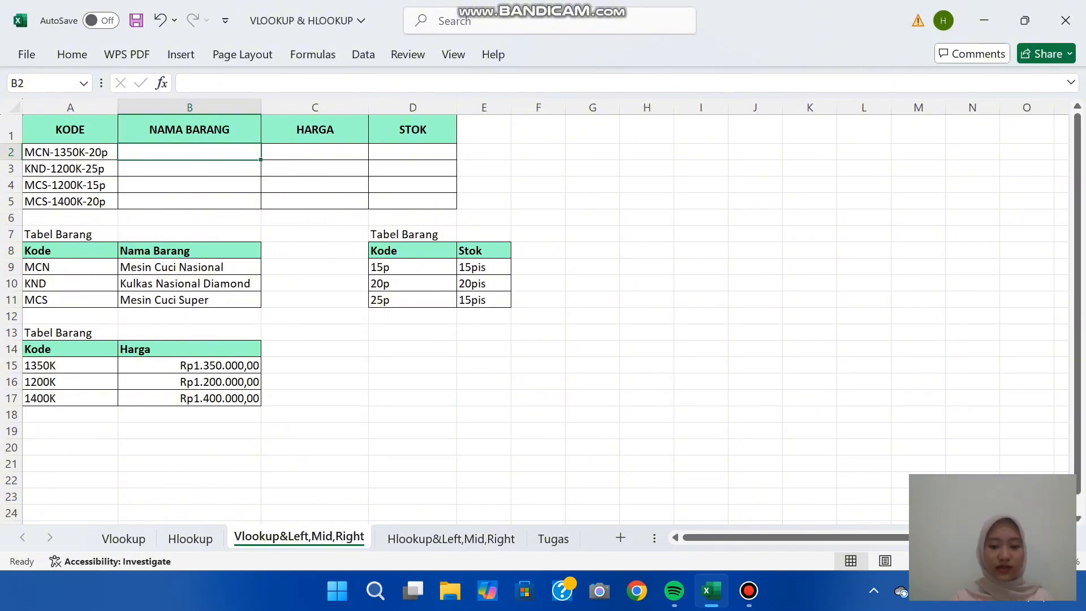
text(=)
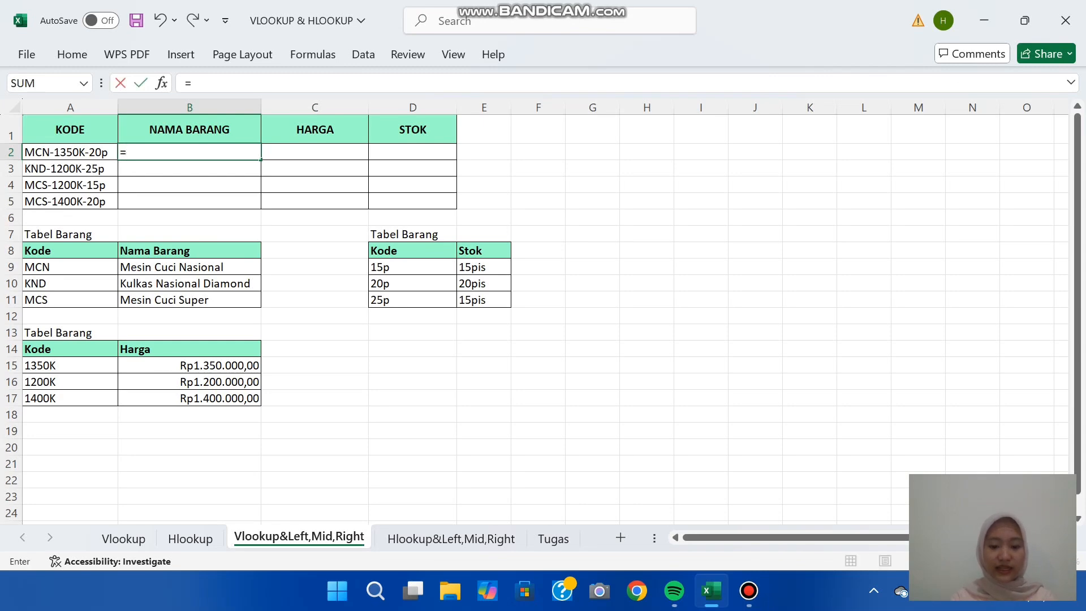
text(VLOOK)
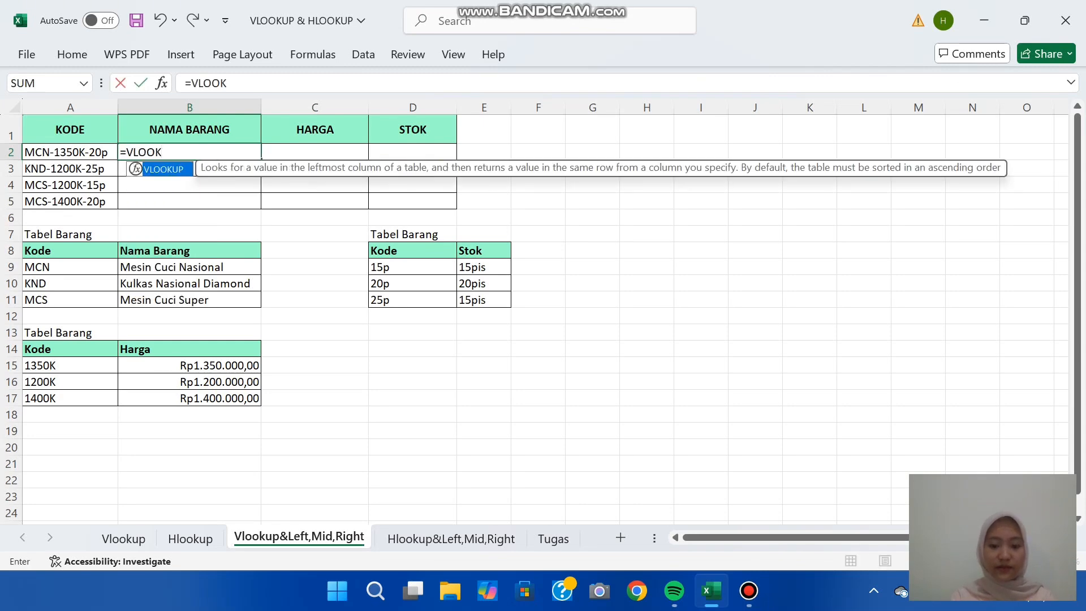
text(UO()
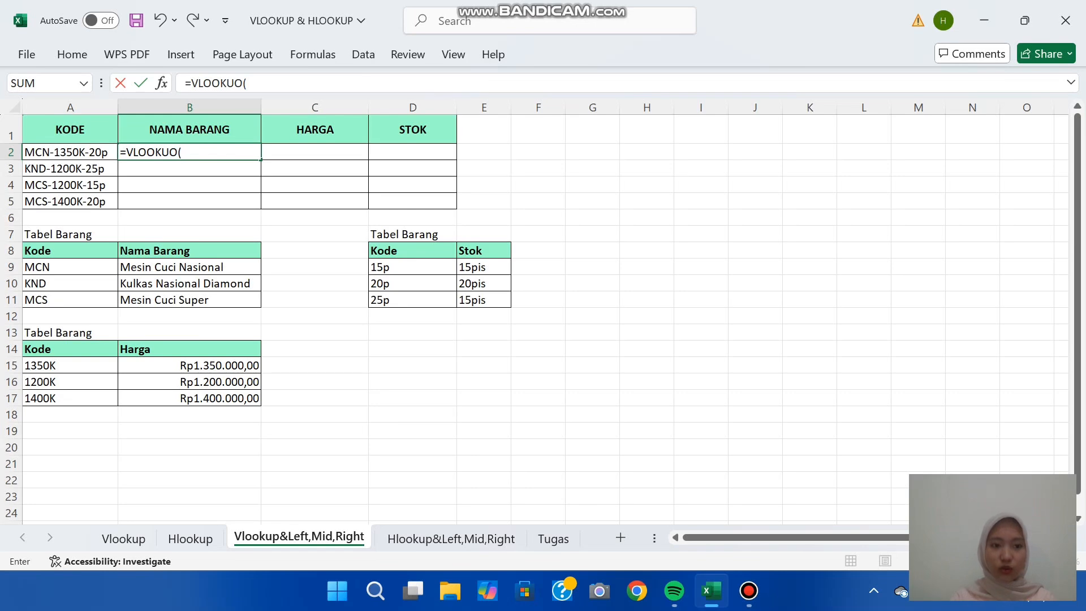
key(BackSpace)
key(BackSpace)
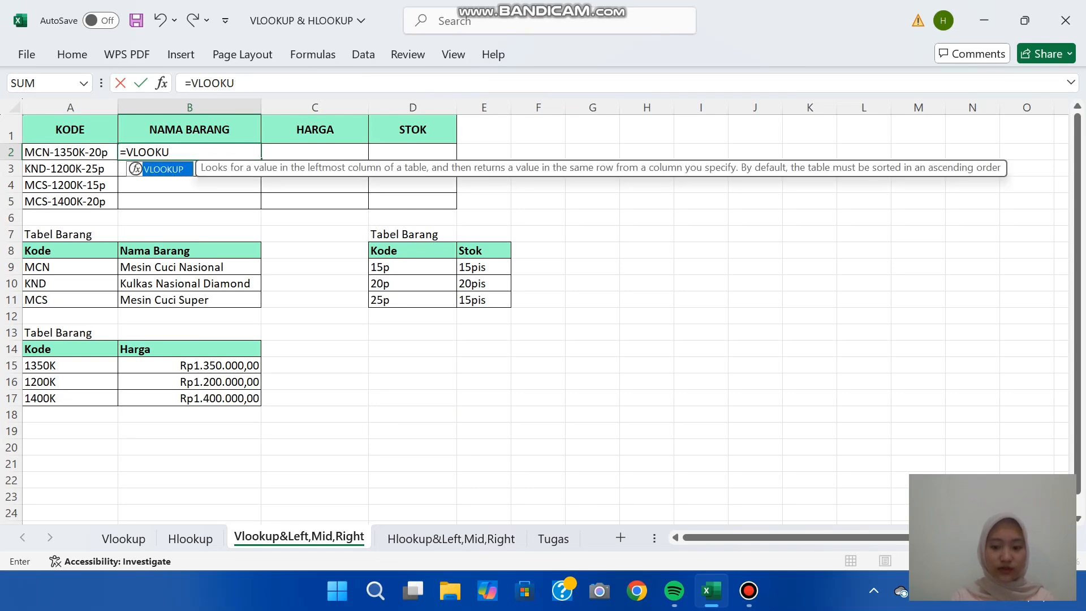
text(P()
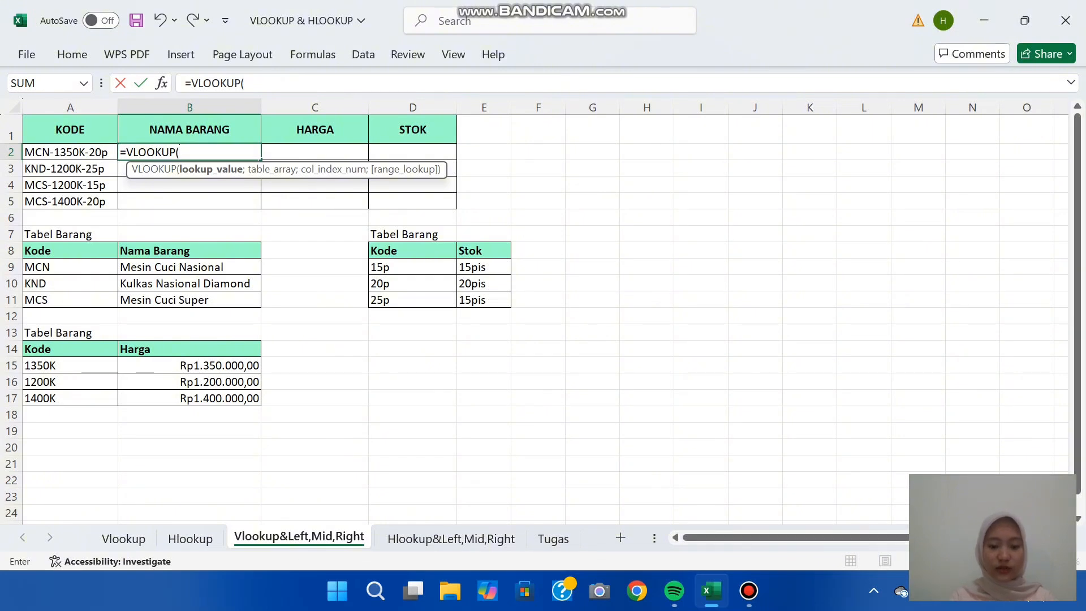
- Enter LEFT(A2;3) as the lookup value of the VLOOKUP in B2
text(LEFT)
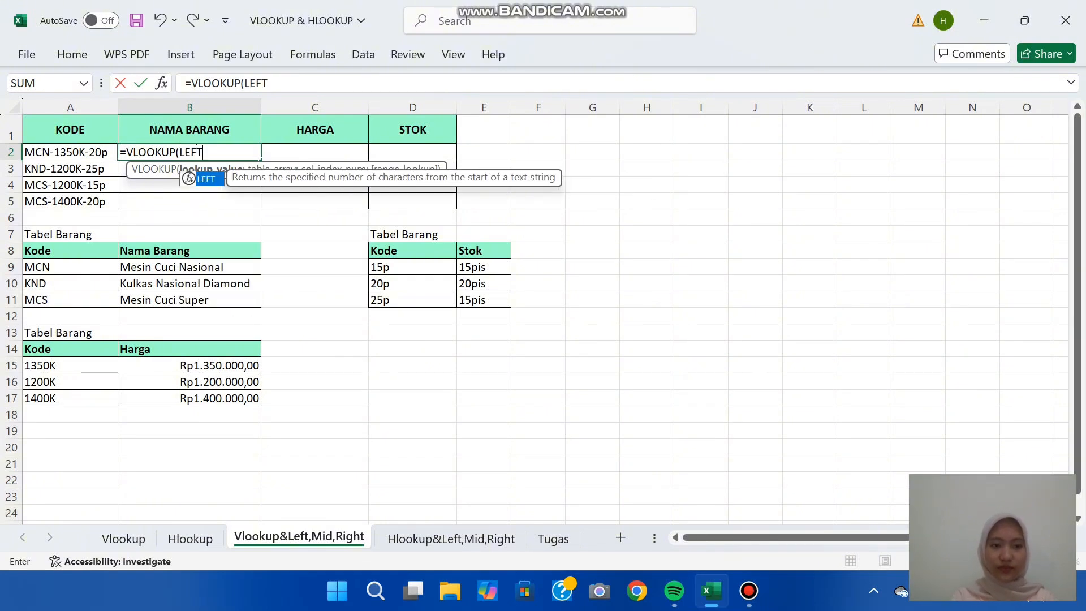
text(()
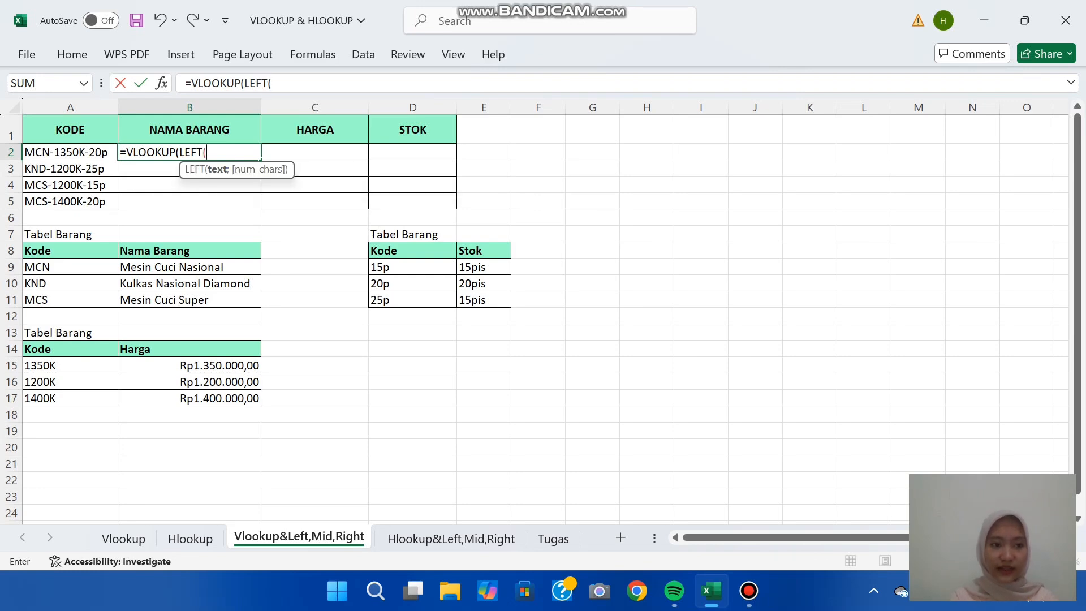
key(Left)
text(;)
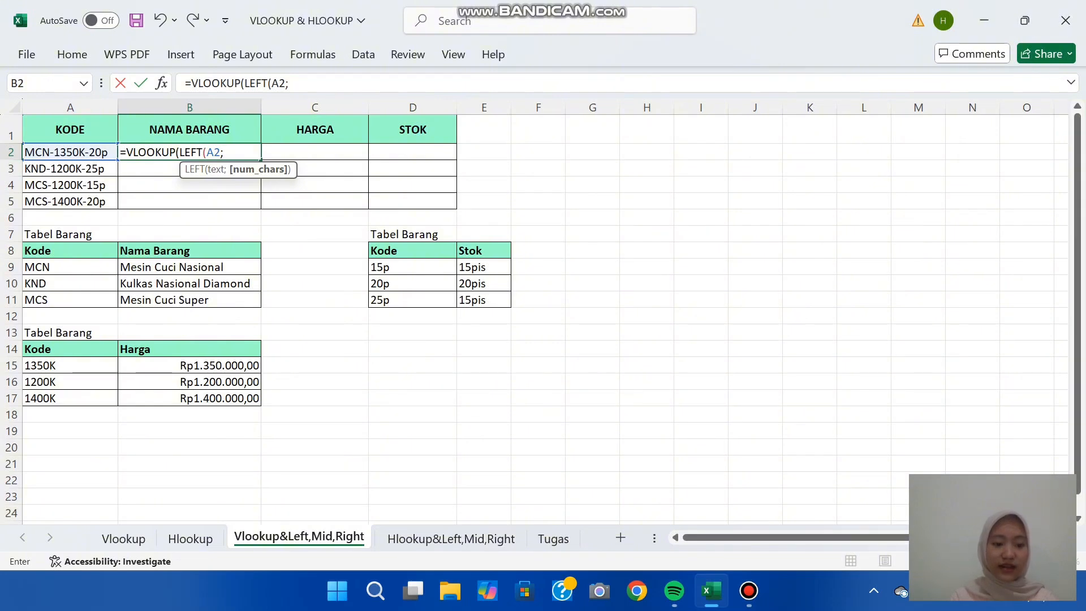
text(3)
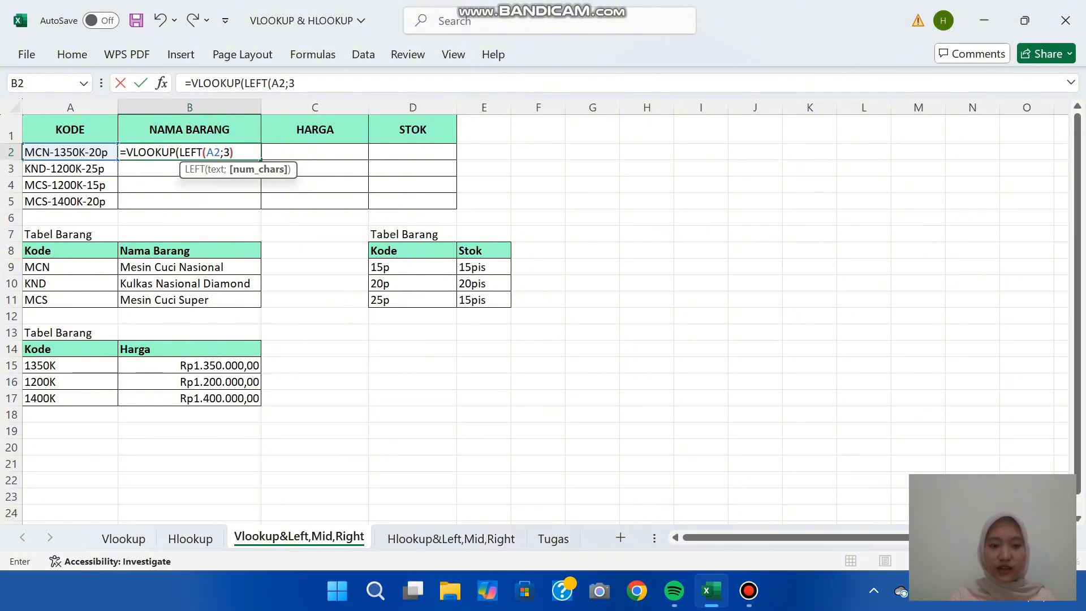
text();)
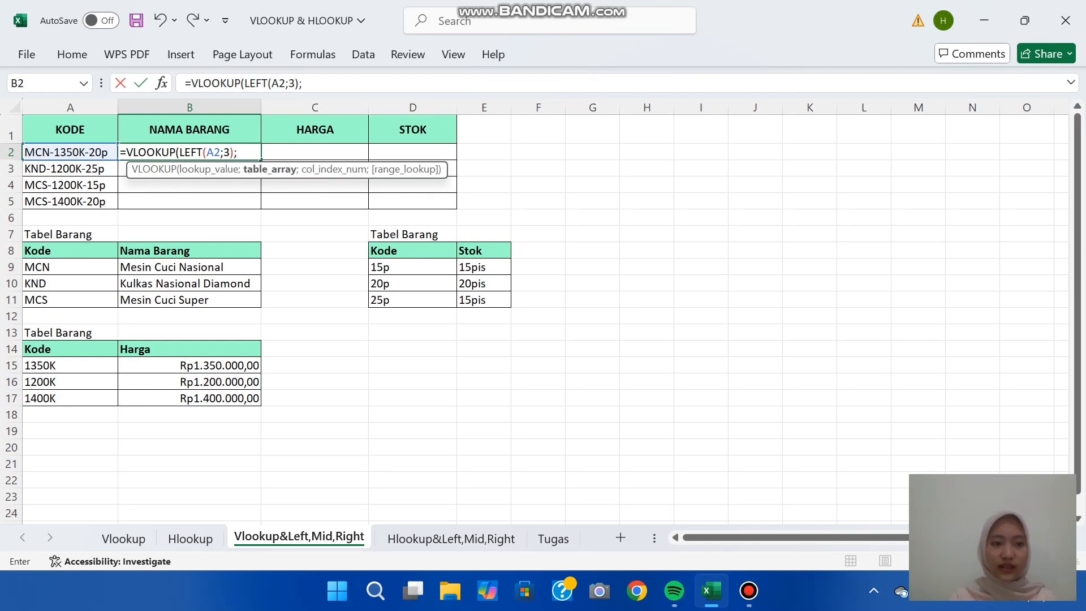
- Complete the VLOOKUP in B2 with the absolute table range $A$8:$B$11, column index 2 and range lookup 0
drag(40, 250, 255, 306)
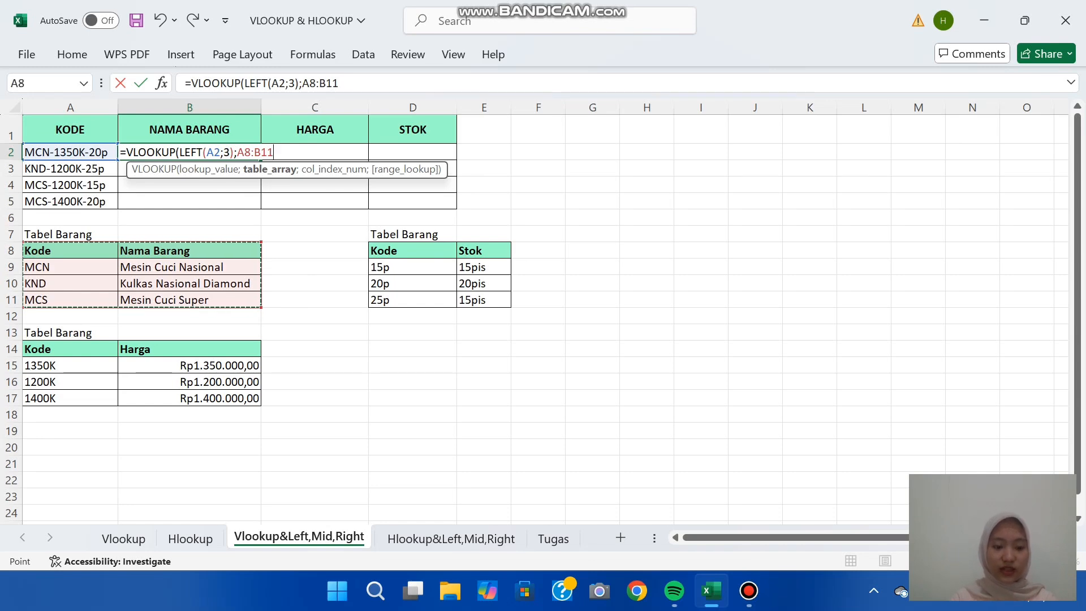
key(F4)
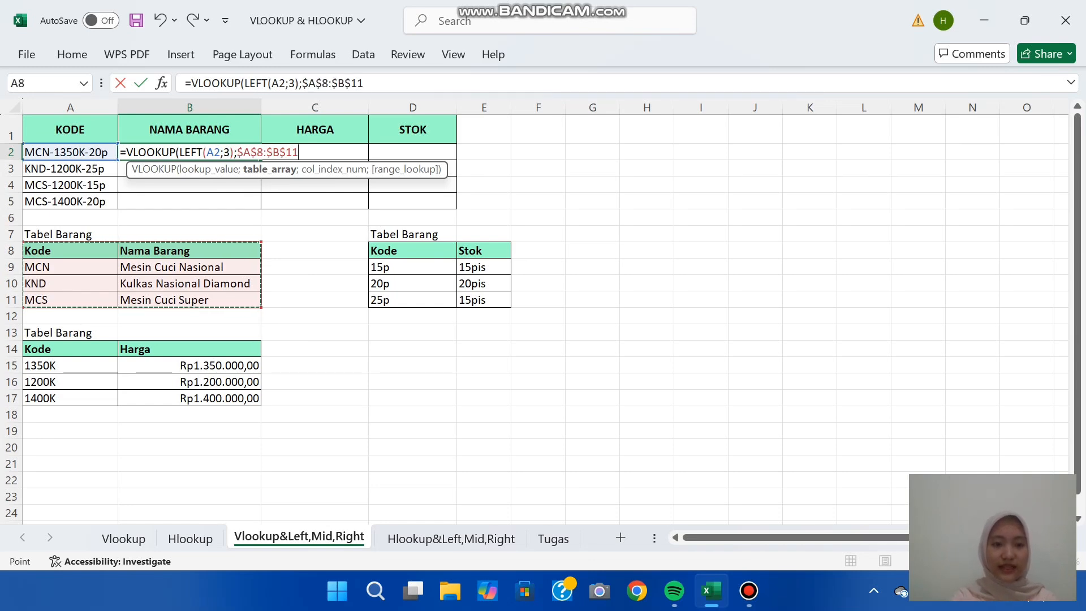
text(;)
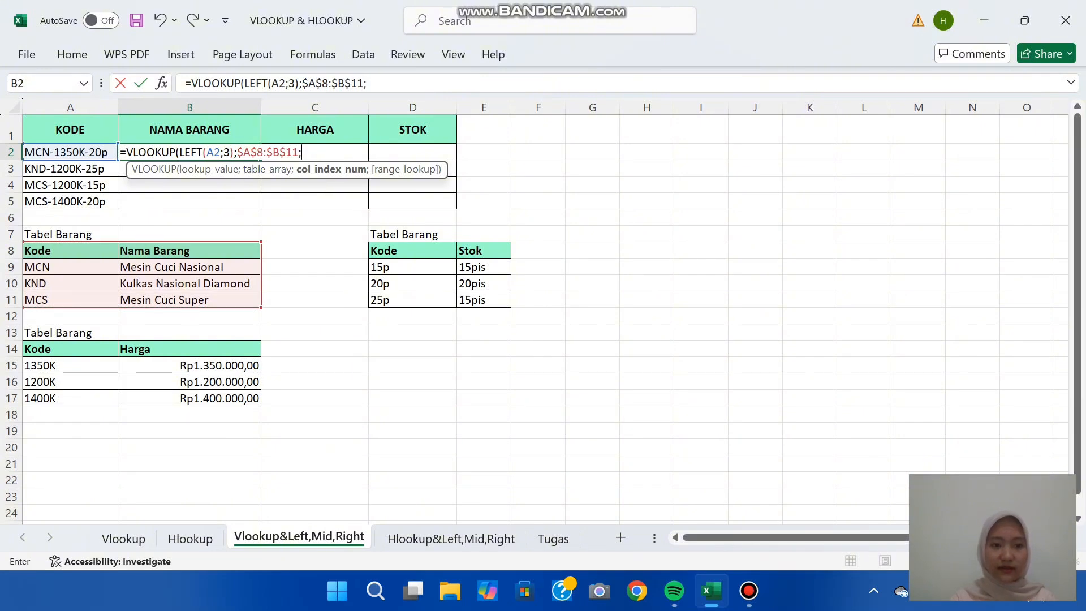
text(2)
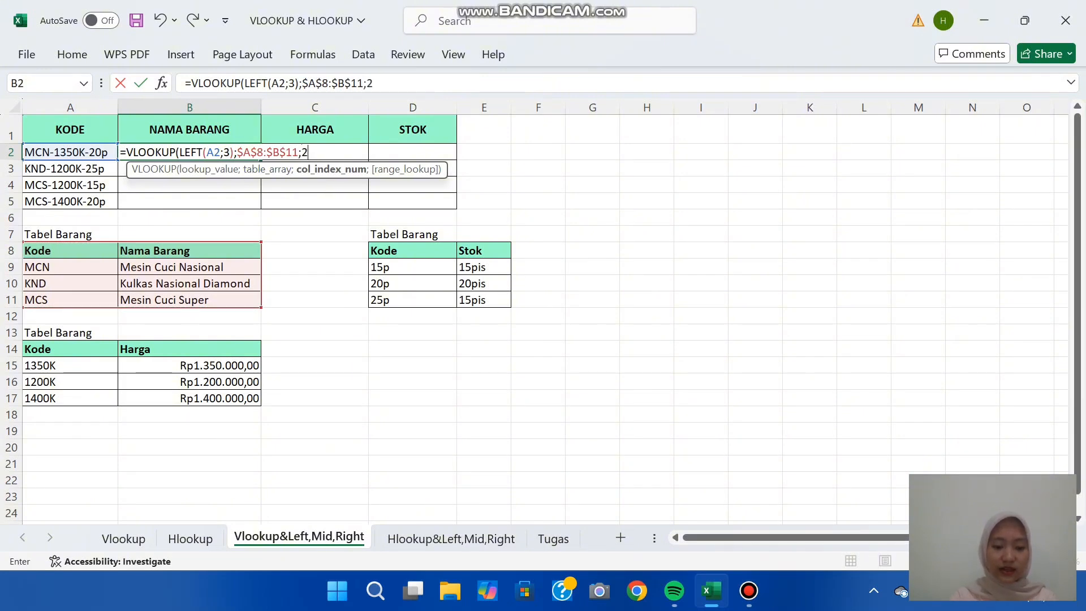
text(;)
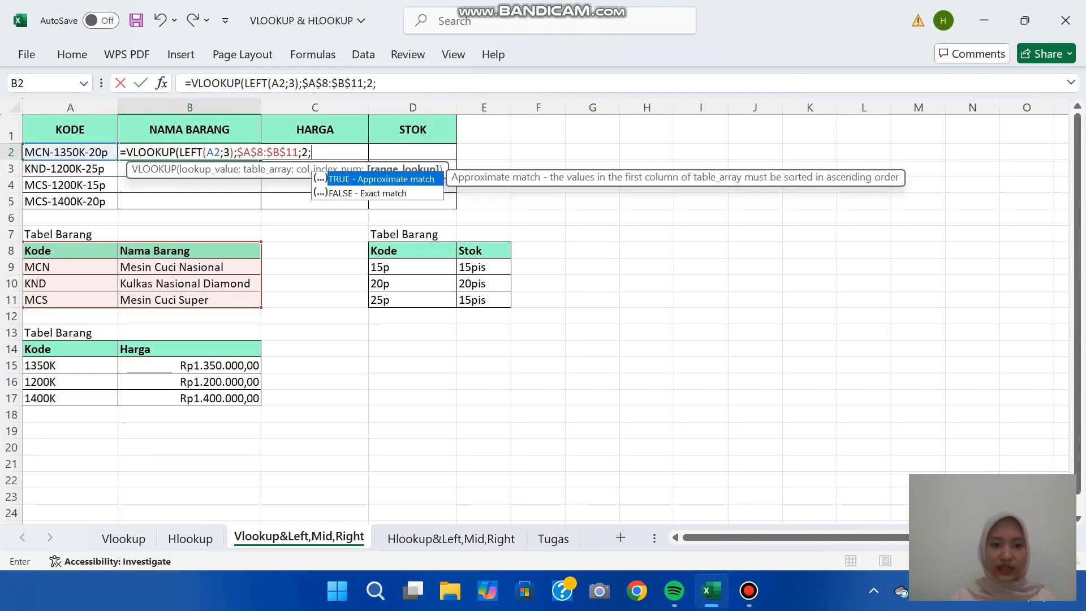
text(0)
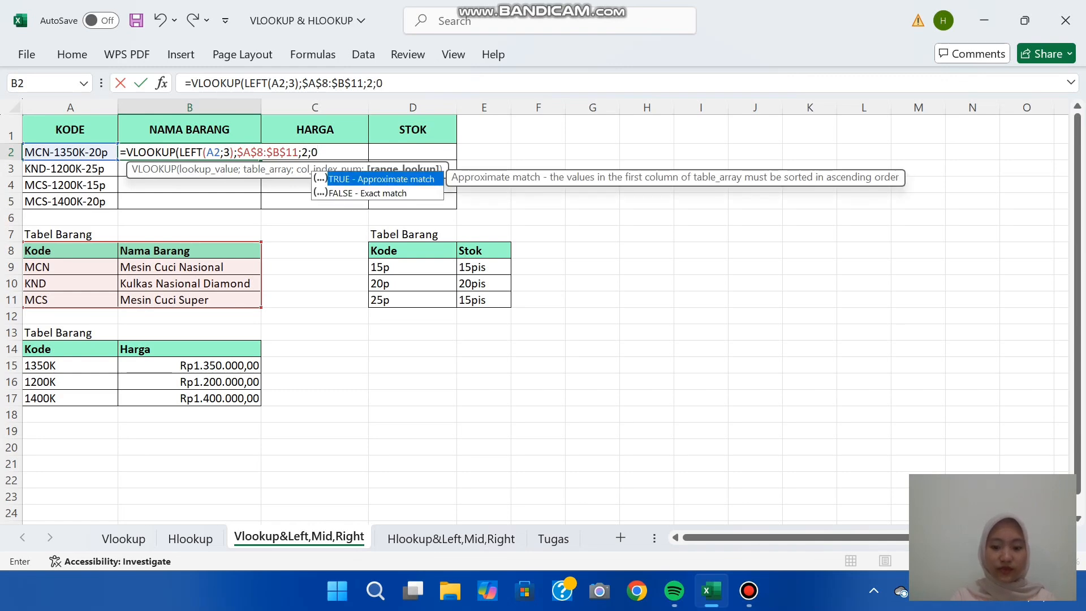
text())
key(Return)
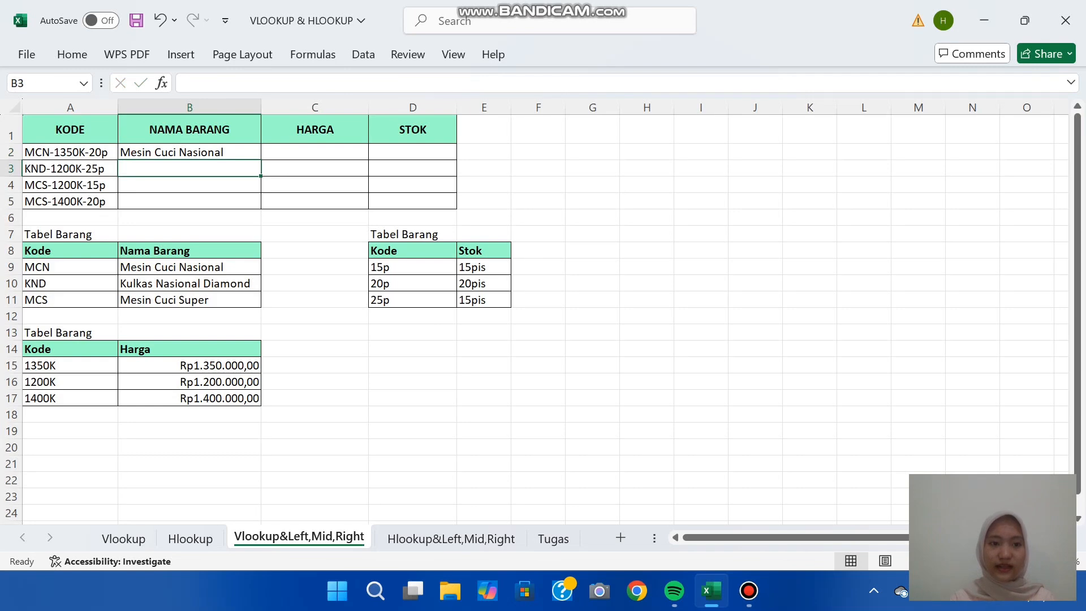
- Copy the VLOOKUP formula from B2 down through B5 to fill the Nama Barang column
click(190, 152)
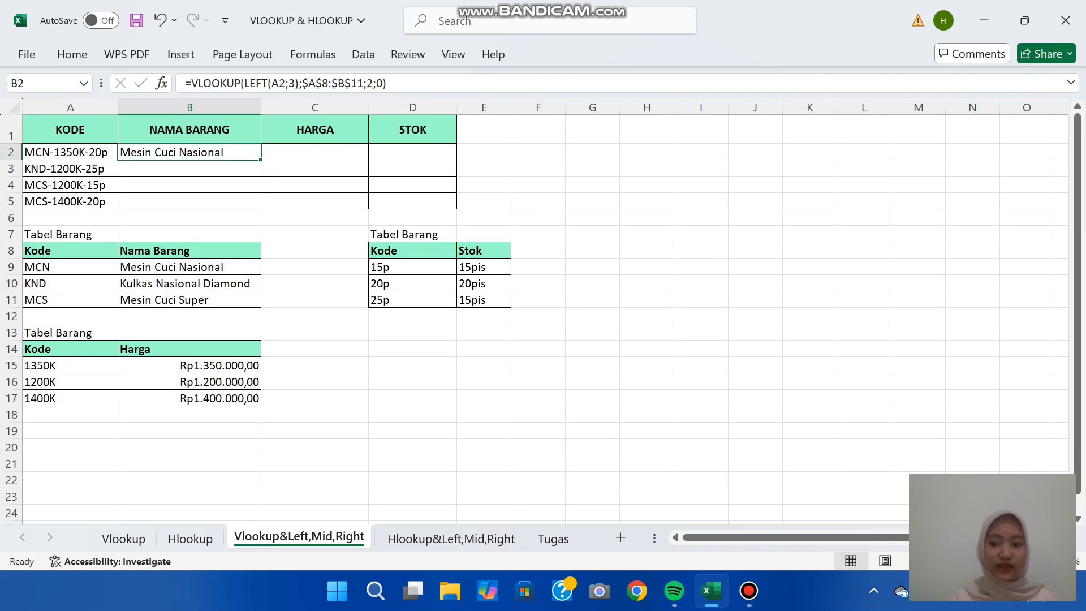
double_click(261, 159)
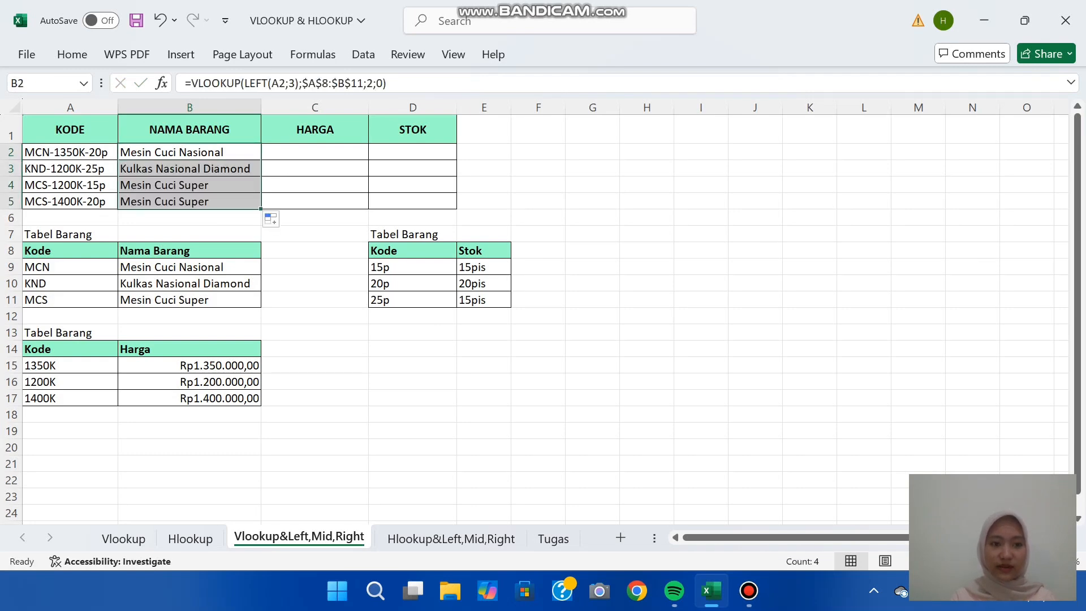
- Begin a VLOOKUP formula in Harga cell C2 with MID(A2;5;5) as the lookup value
click(315, 152)
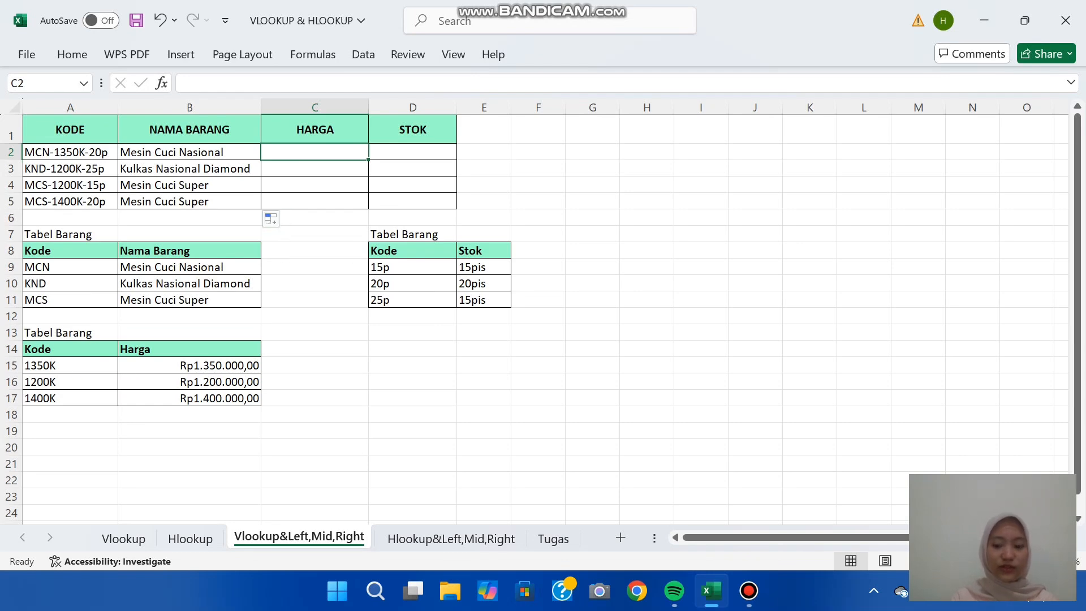
text(=V)
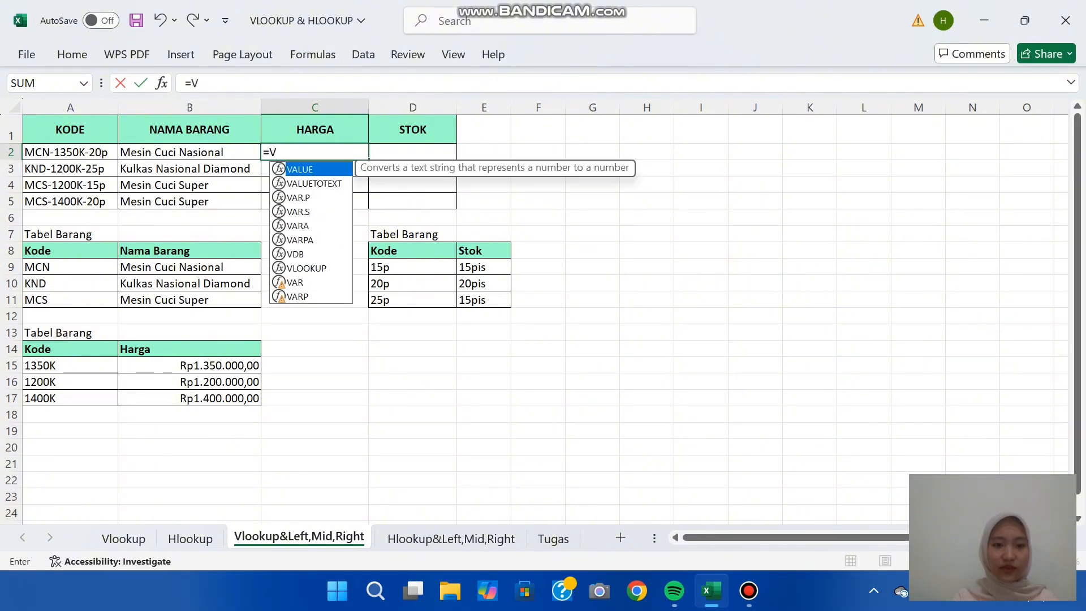
text(LOOK)
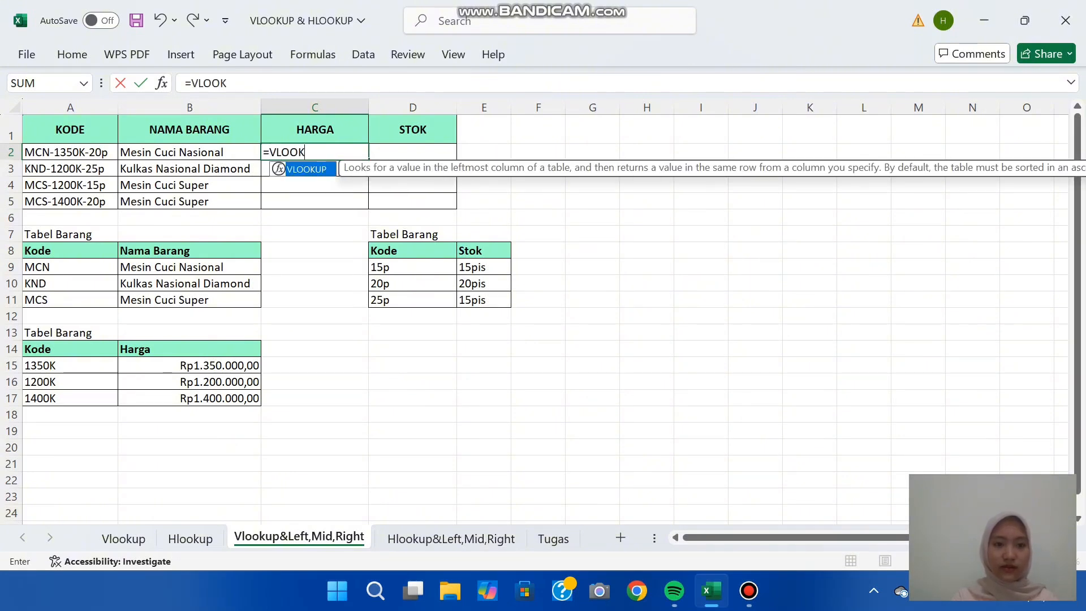
key(Tab)
text(MID)
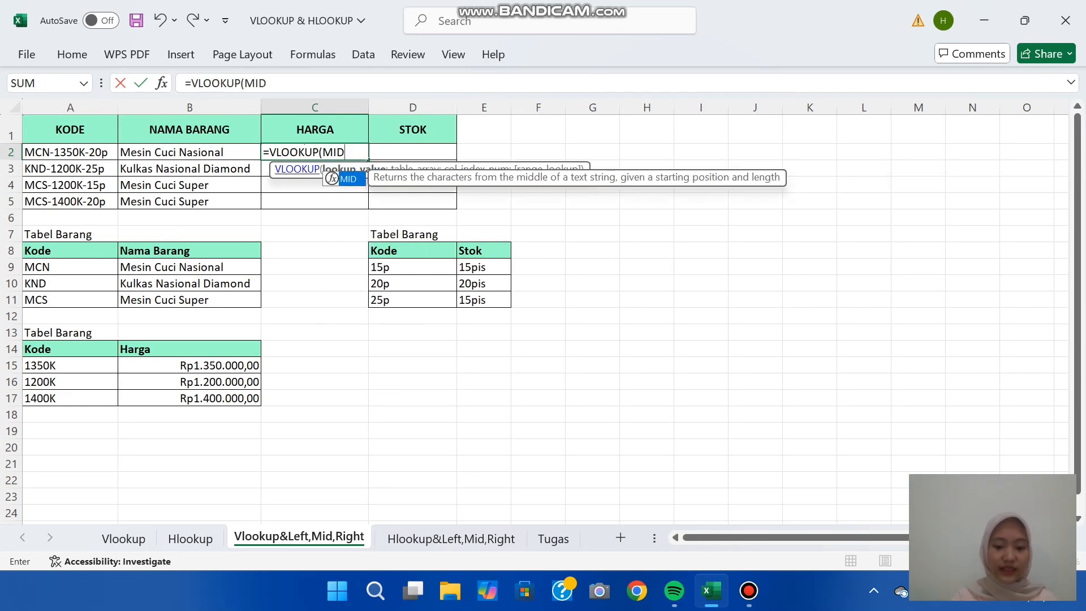
key(Tab)
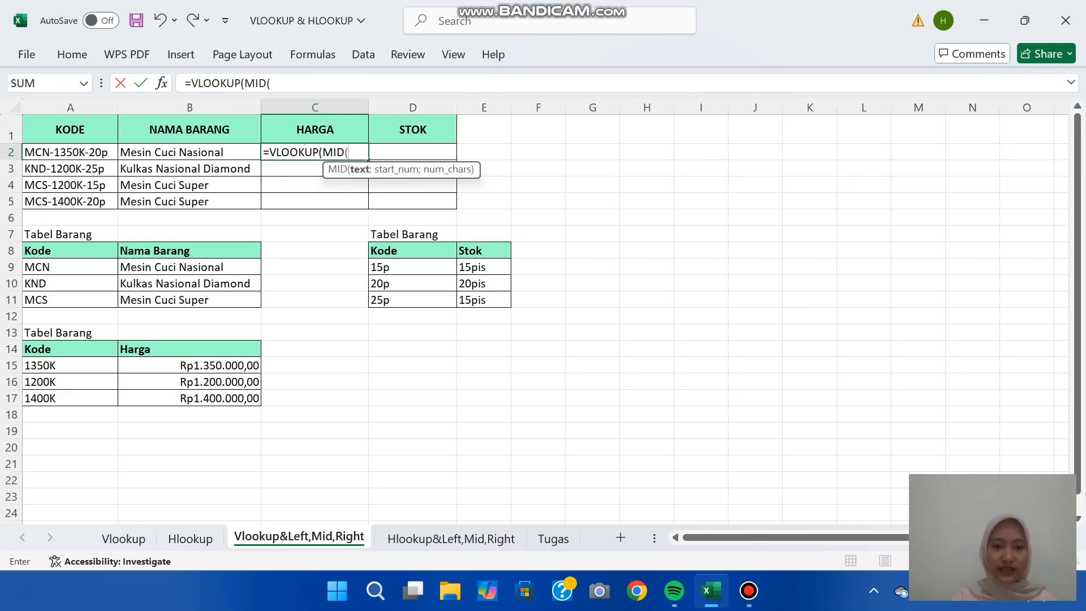
click(70, 153)
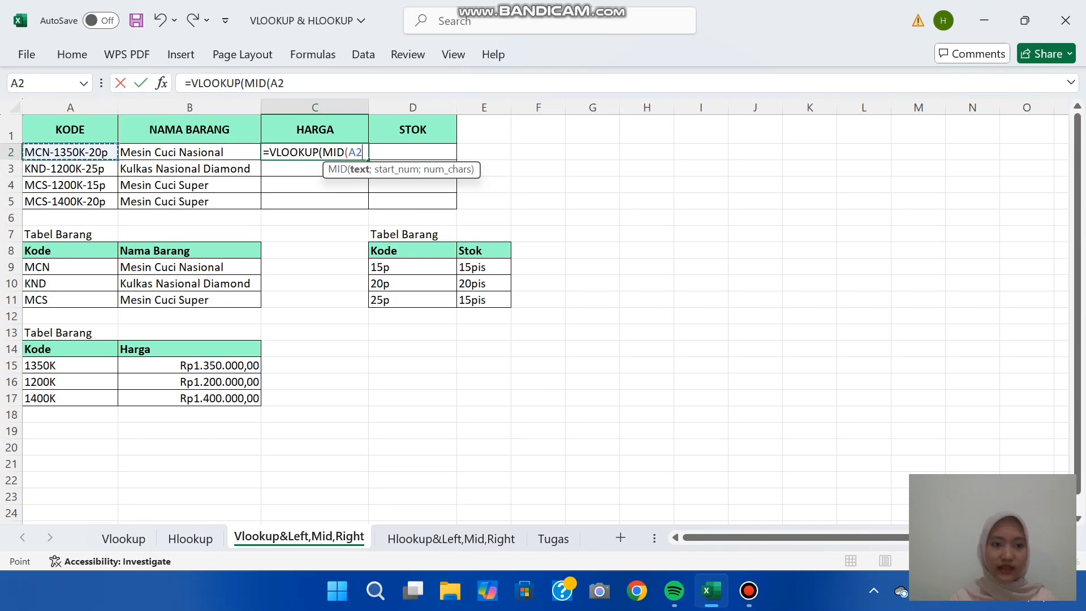
text(;)
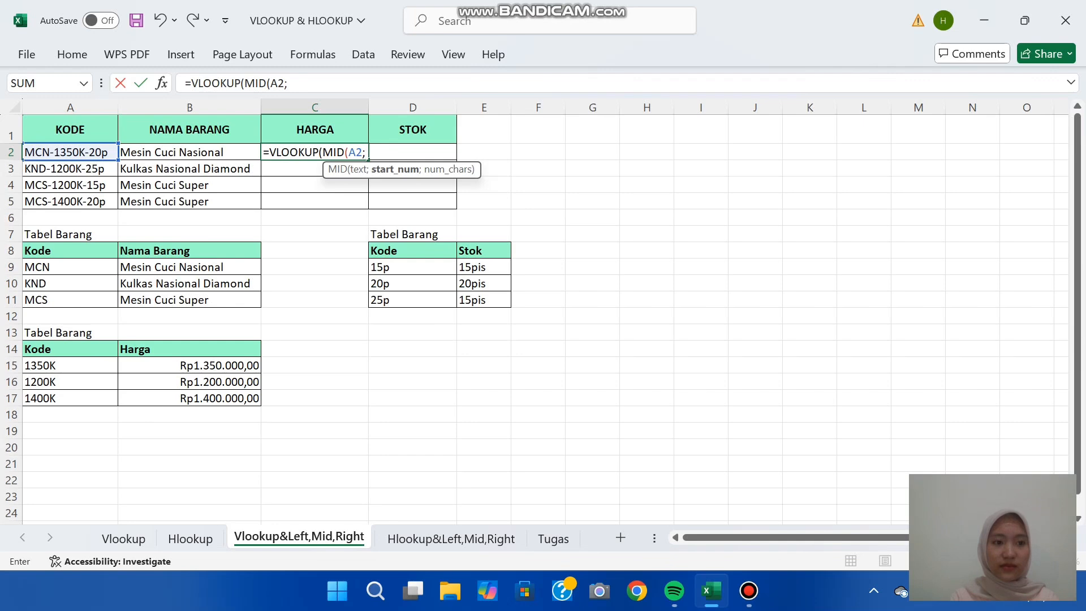
text(5)
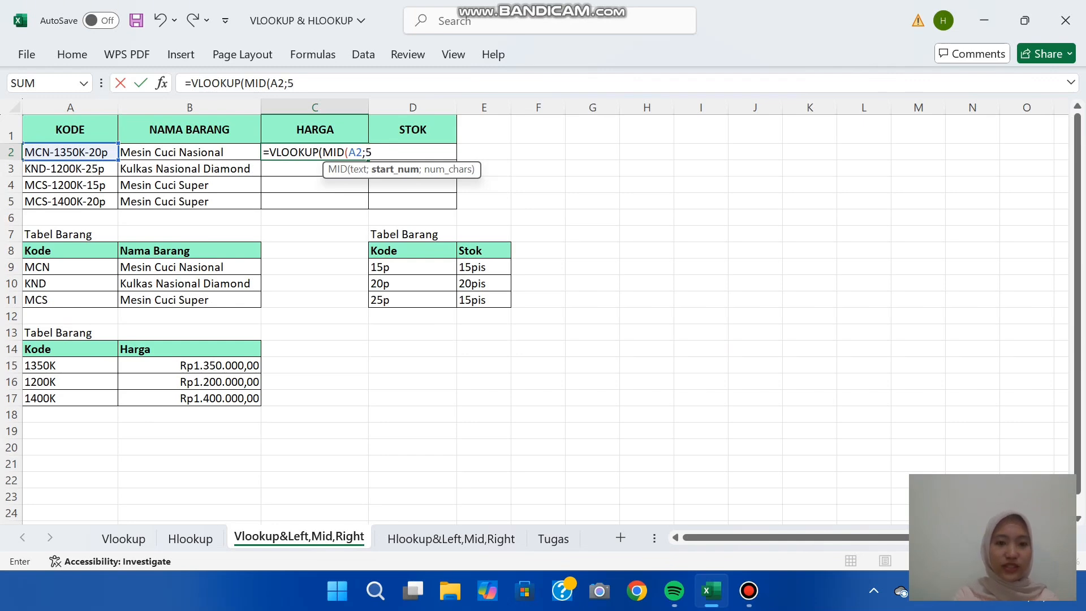
text(;)
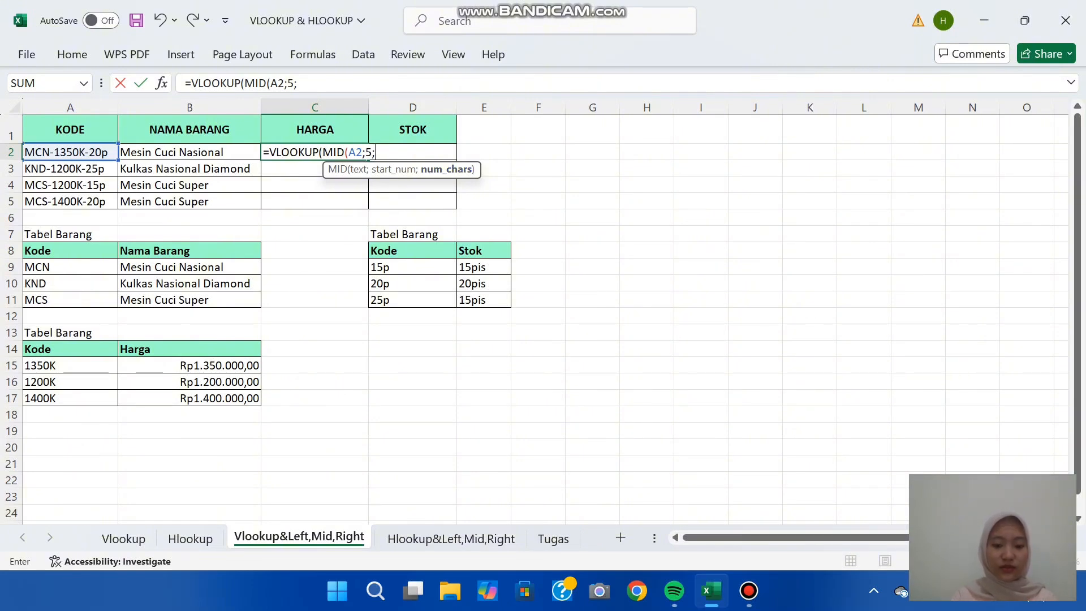
text(5);)
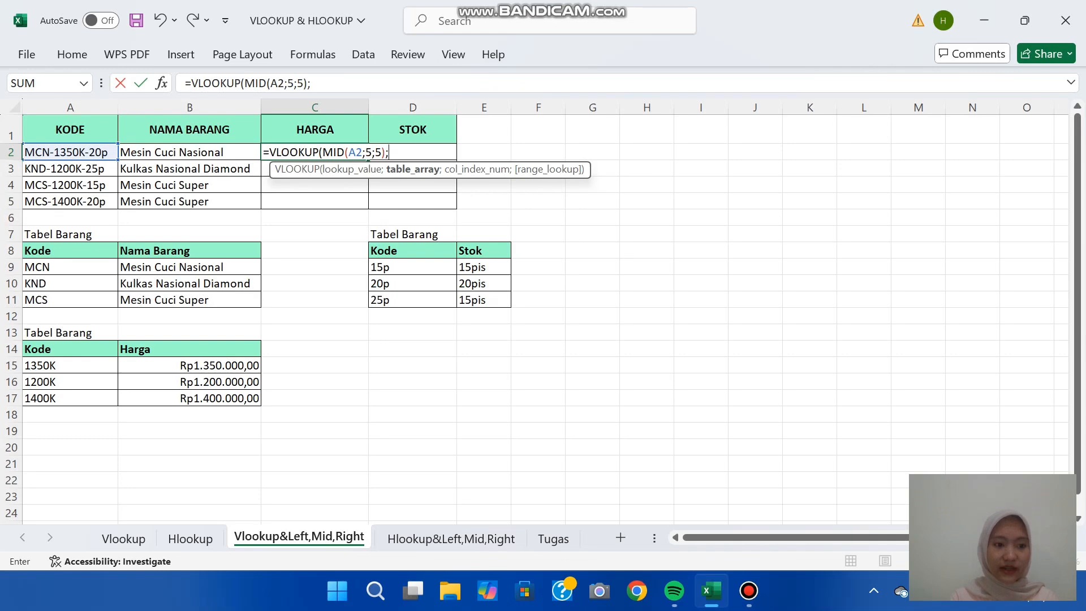
- Complete the VLOOKUP in C2 with absolute table range $A$14:$B$17, column index 2 and range lookup 0, and copy it down through C5
drag(68, 348, 254, 399)
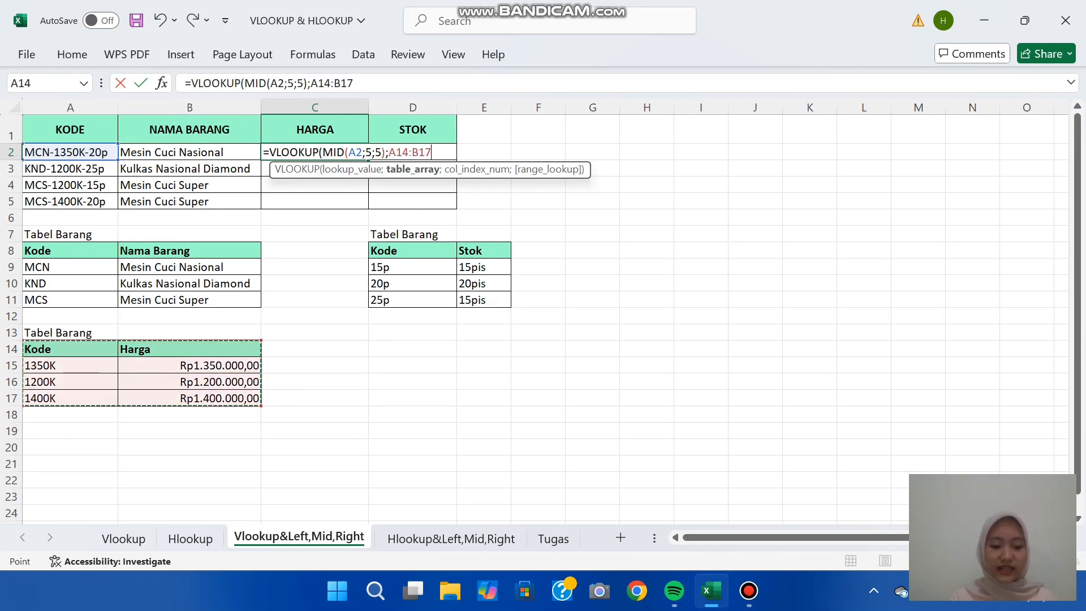
key(F4)
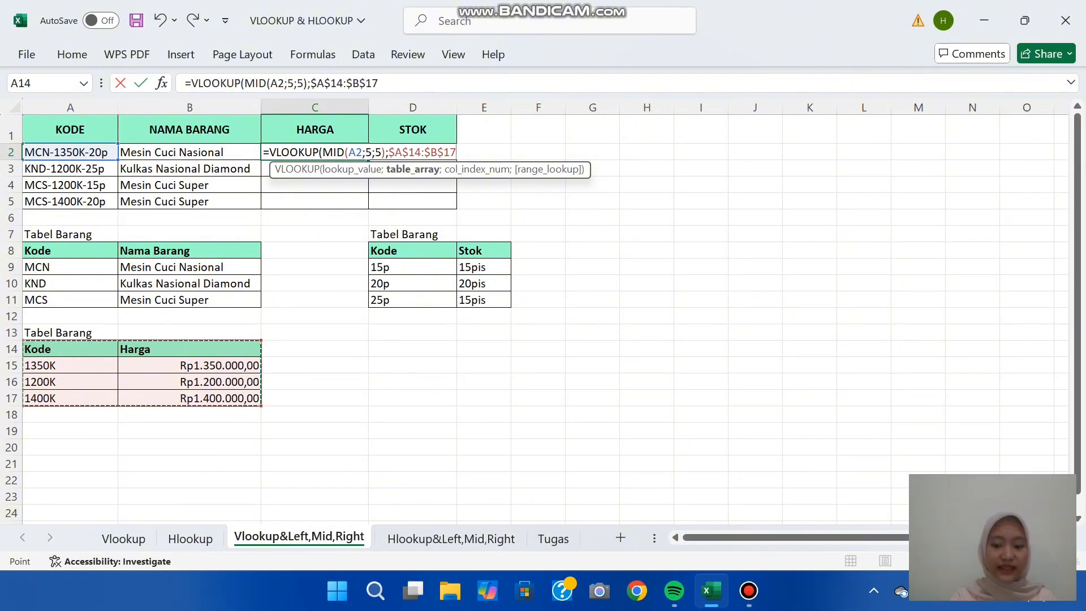
text(;)
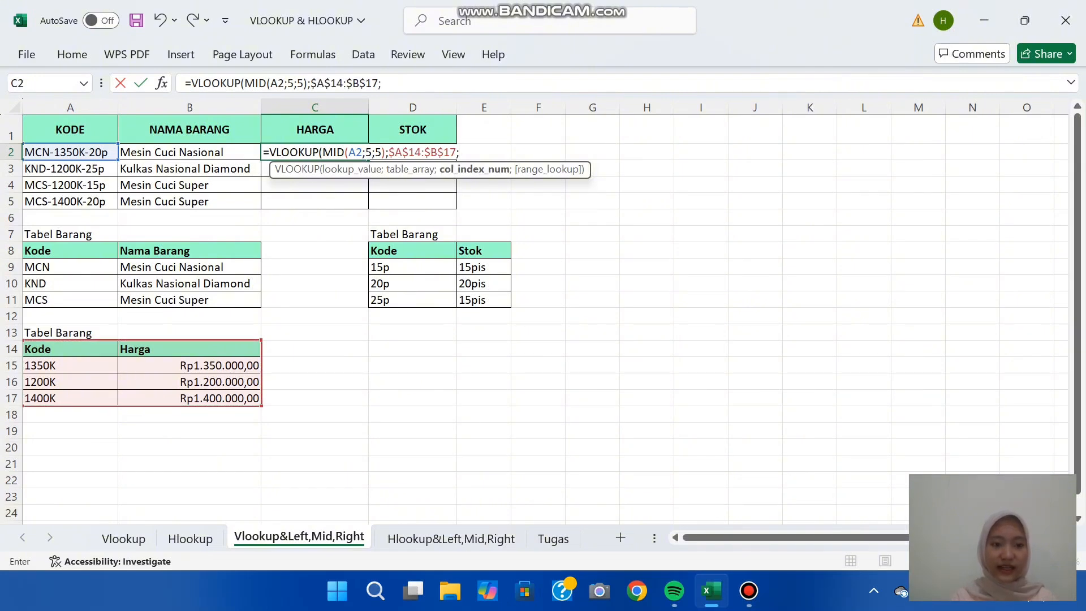
text(2;)
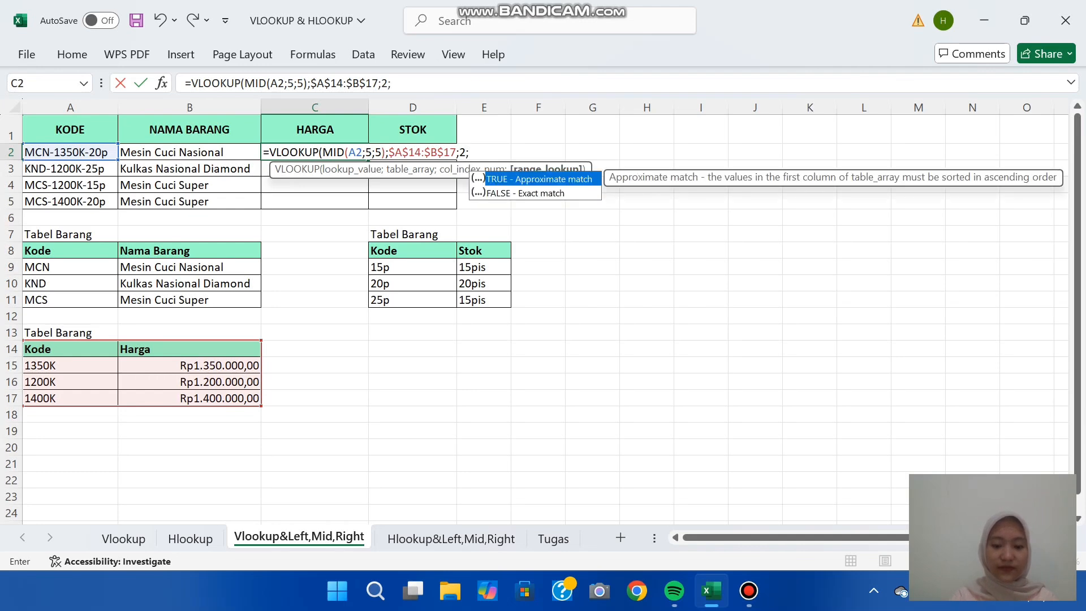
text())
key(BackSpace)
text(0))
key(Return)
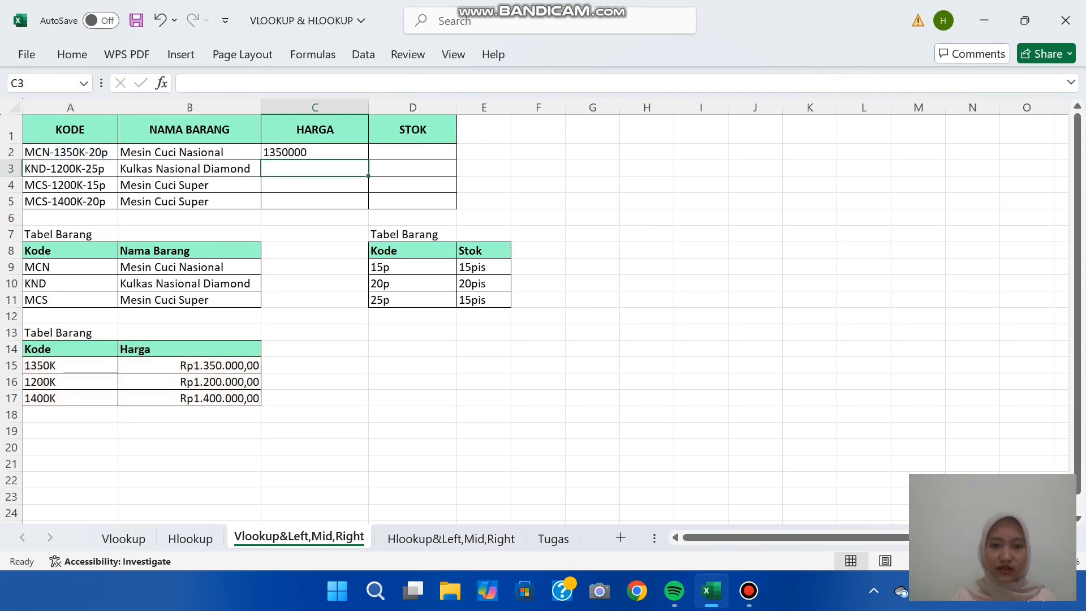
click(315, 152)
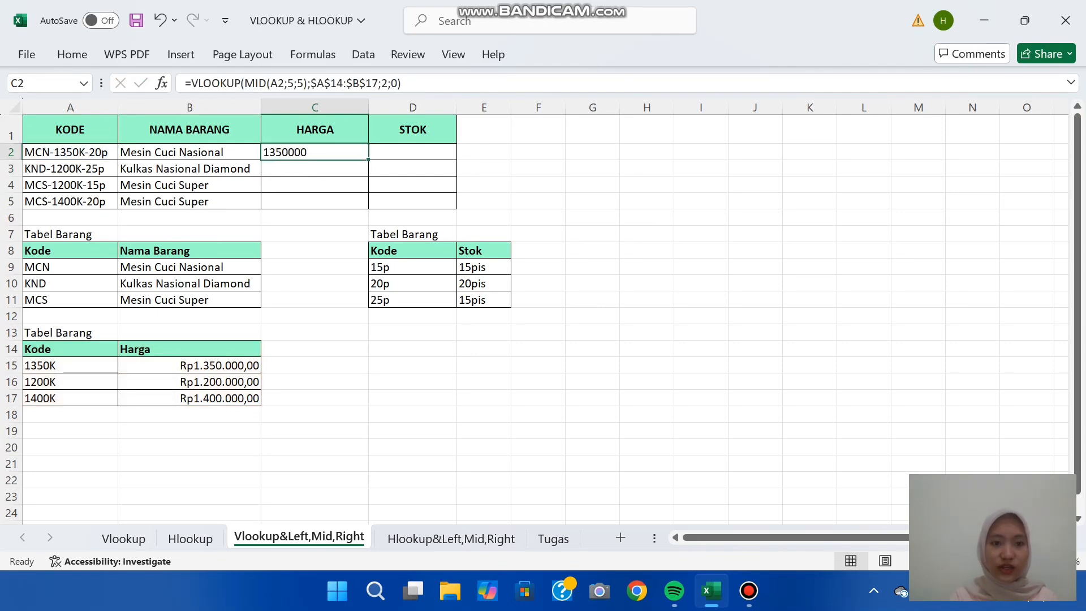
drag(368, 159, 350, 204)
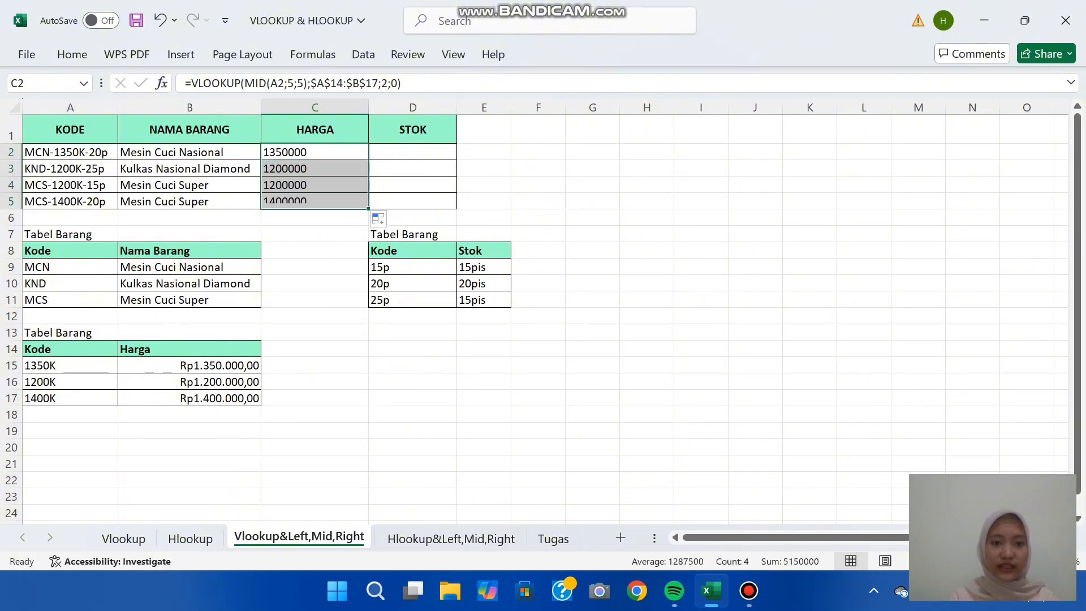
- Begin a VLOOKUP formula in Stok cell D2 with RIGHT(A2;3) as the lookup value
click(413, 152)
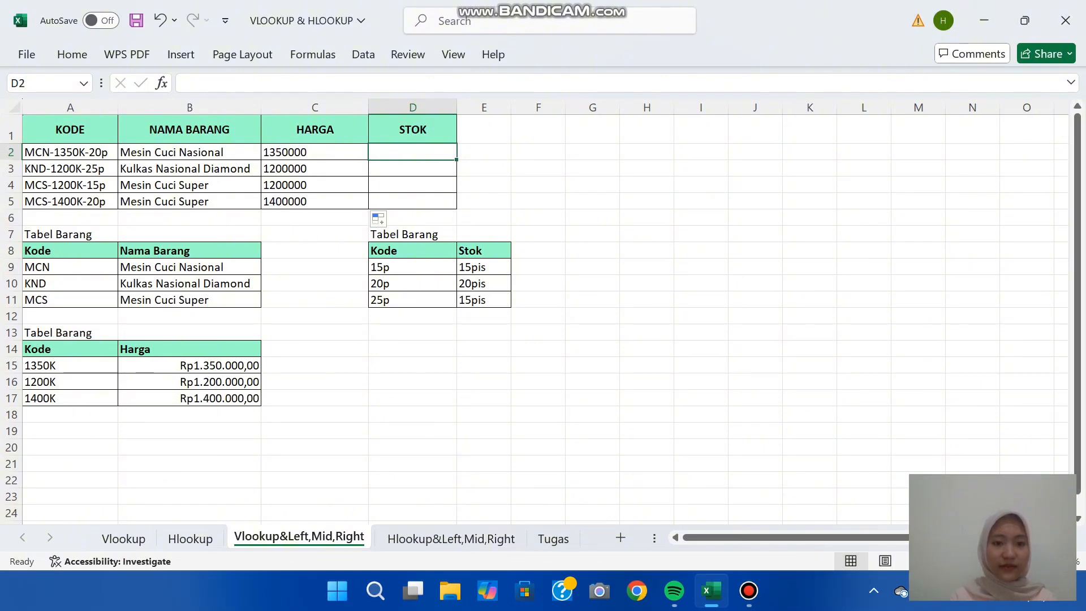
text(=)
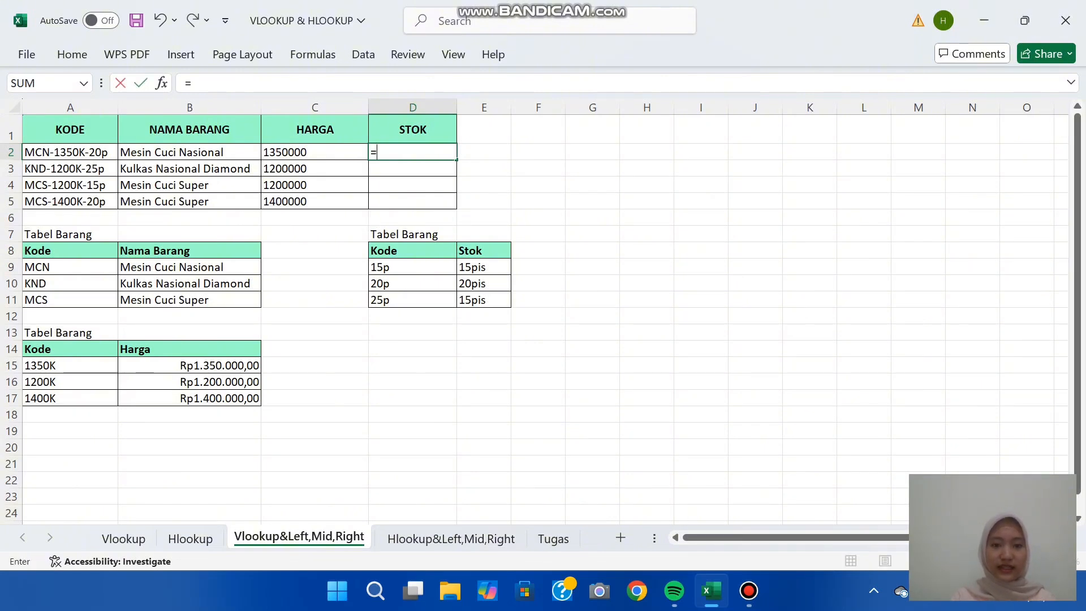
text(VLOOKUP)
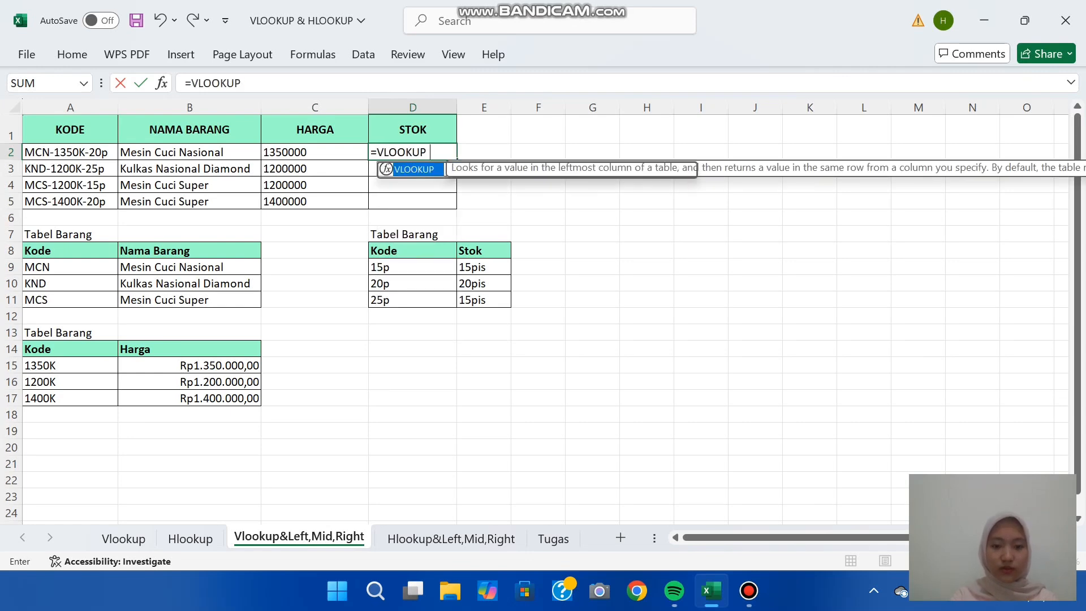
text(()
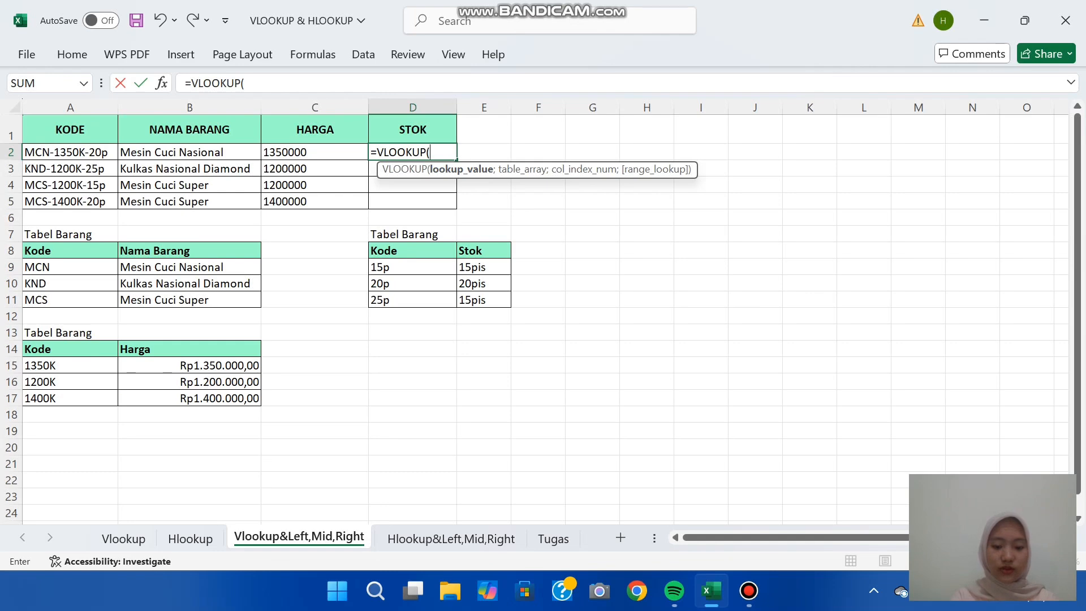
text(RIGHT)
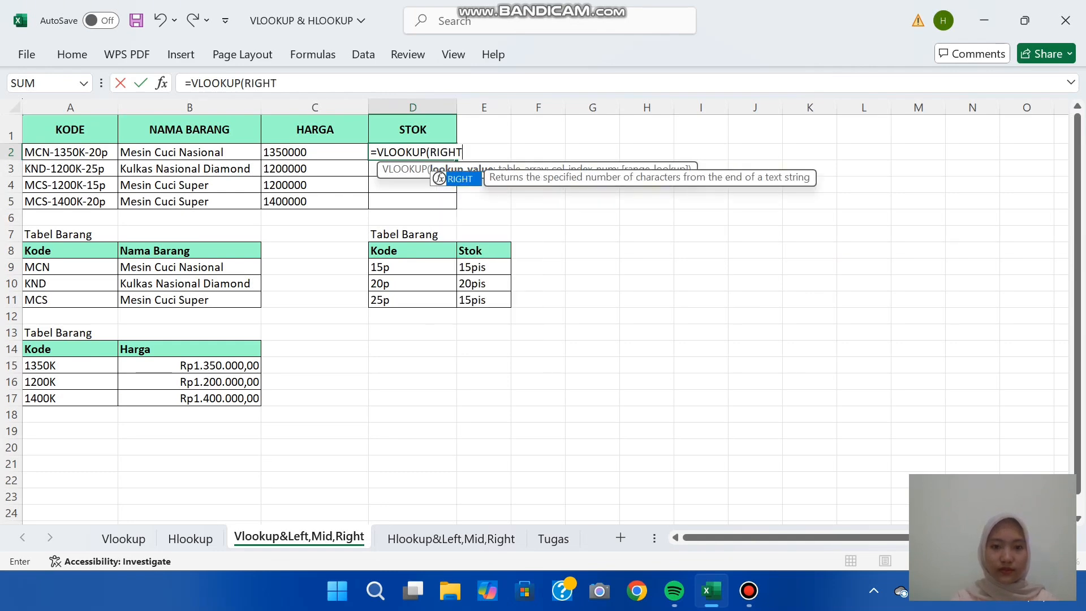
text(()
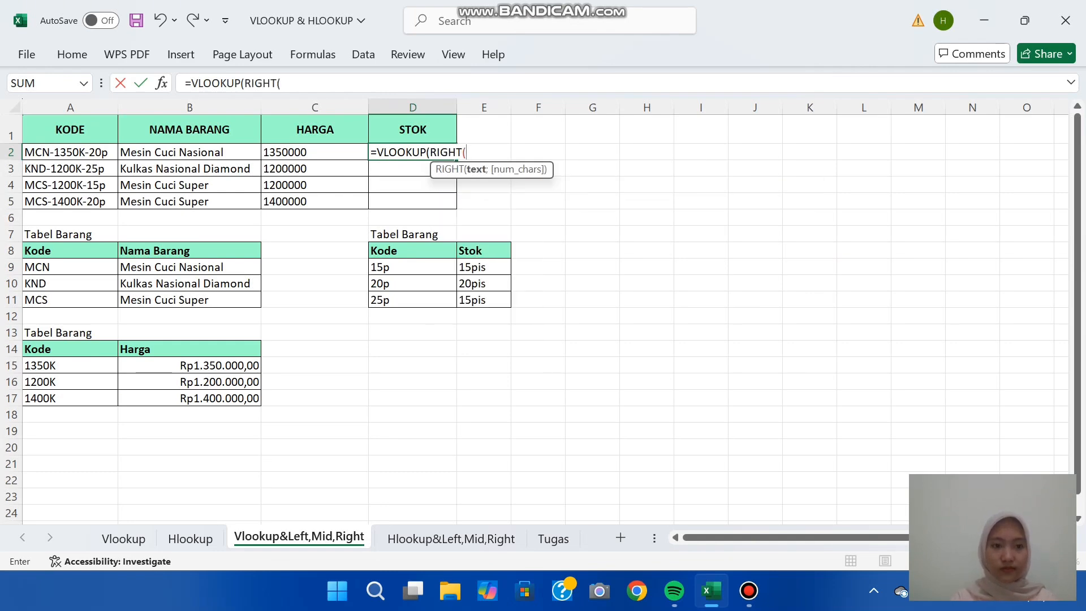
click(71, 152)
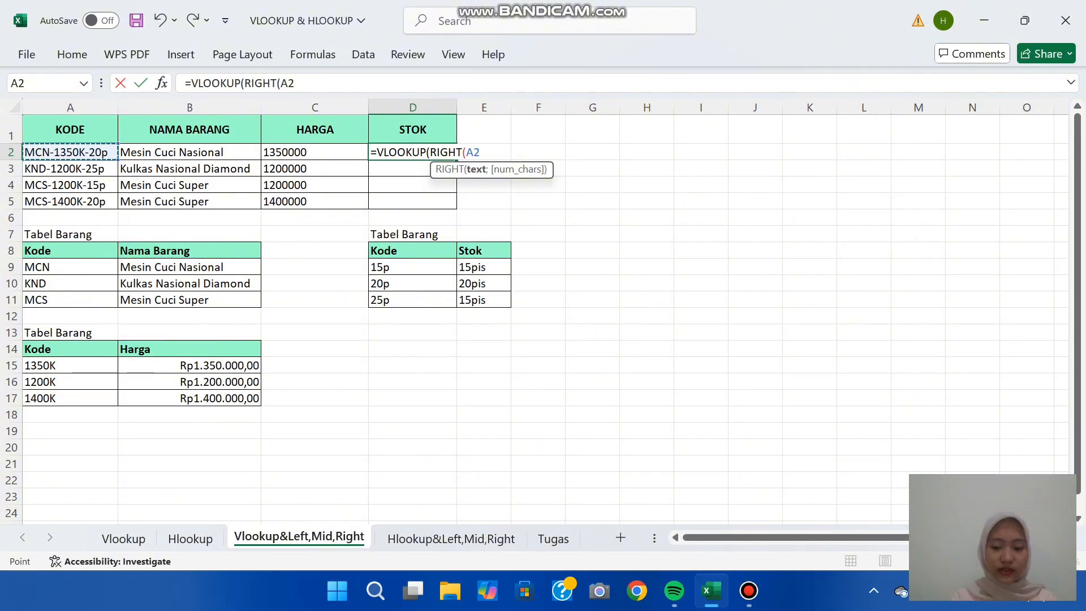
text(;)
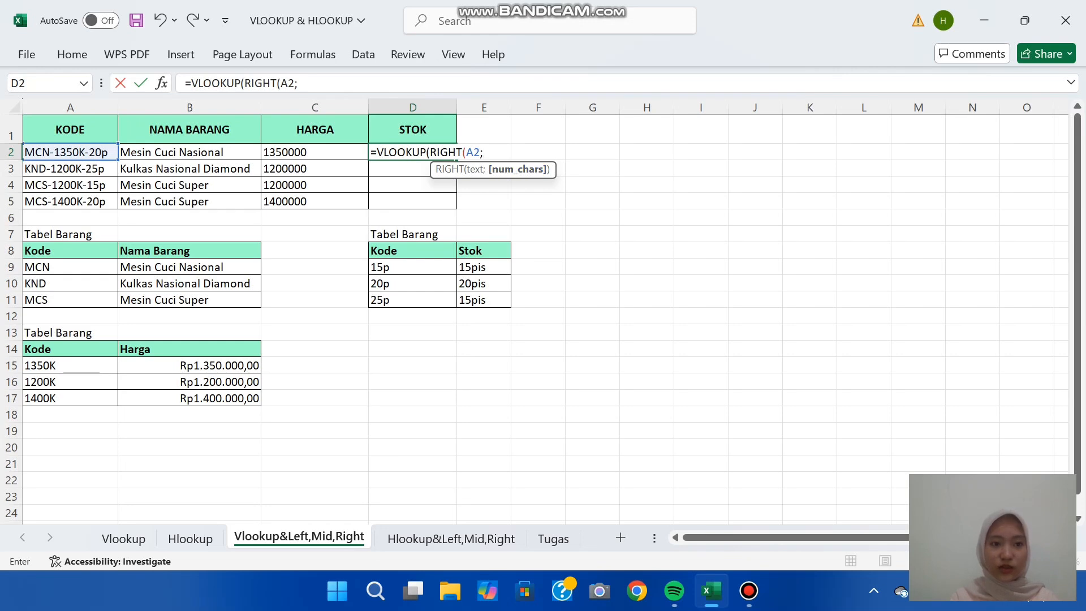
text(3)
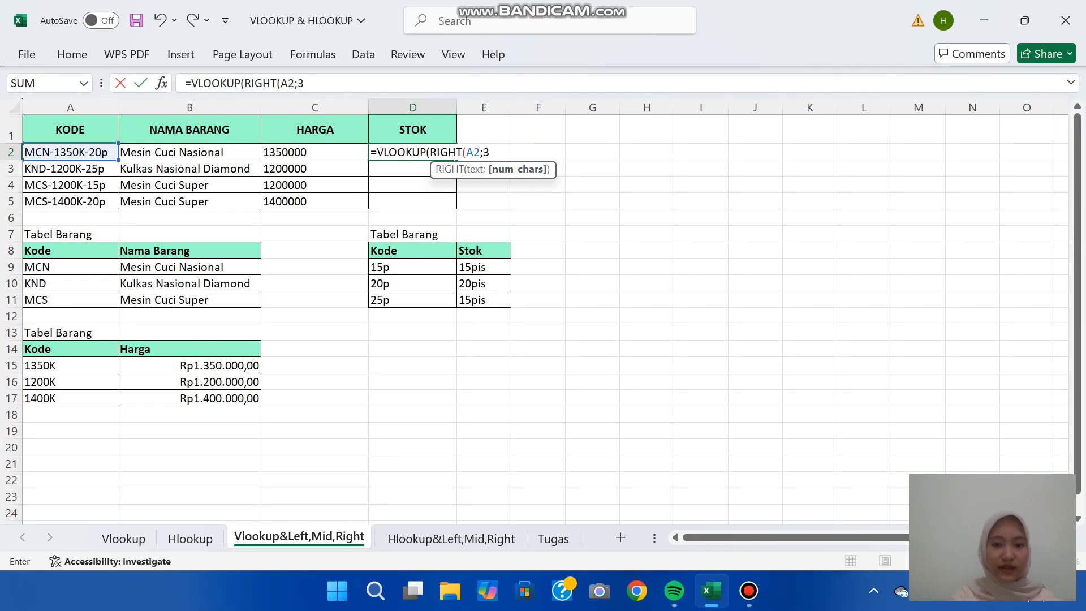
text())
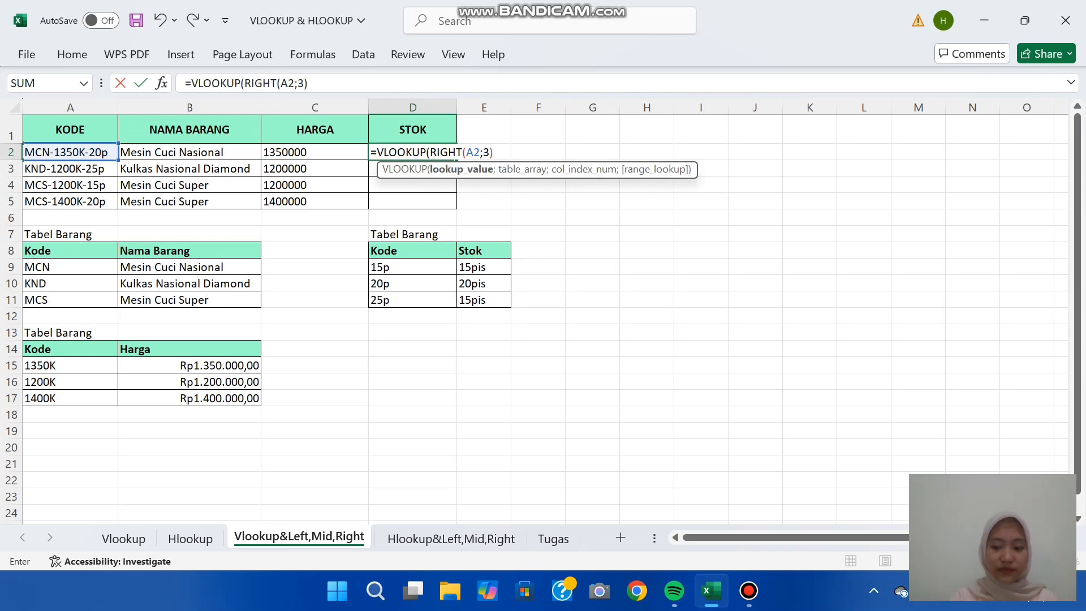
text(;)
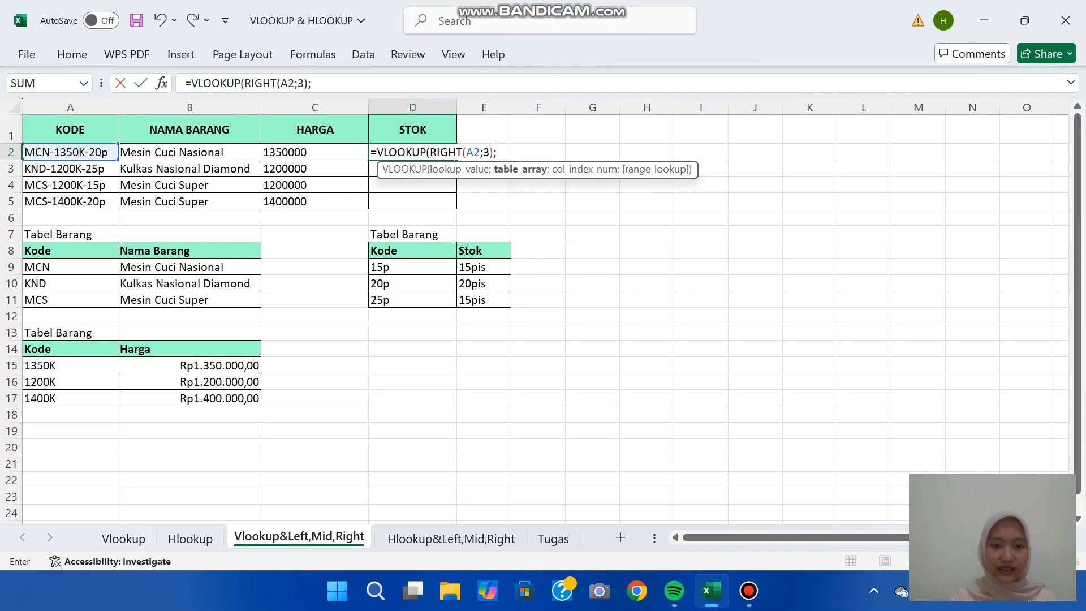
- Complete the VLOOKUP in D2 with absolute table range $D$8:$E$11, column index 2 and range lookup 0, and copy it down through D5
drag(396, 250, 495, 300)
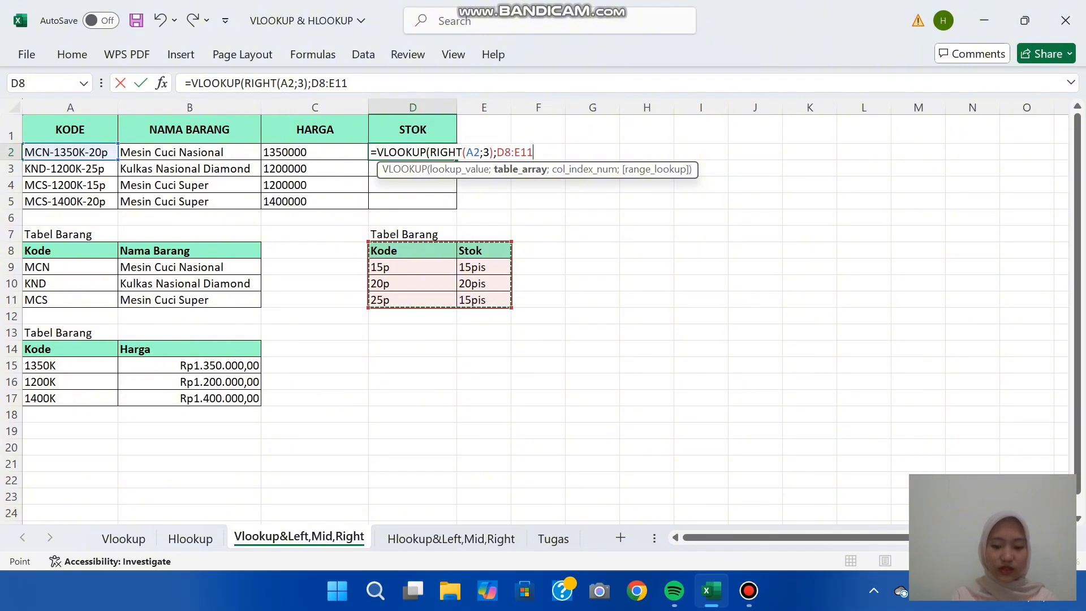
key(F4)
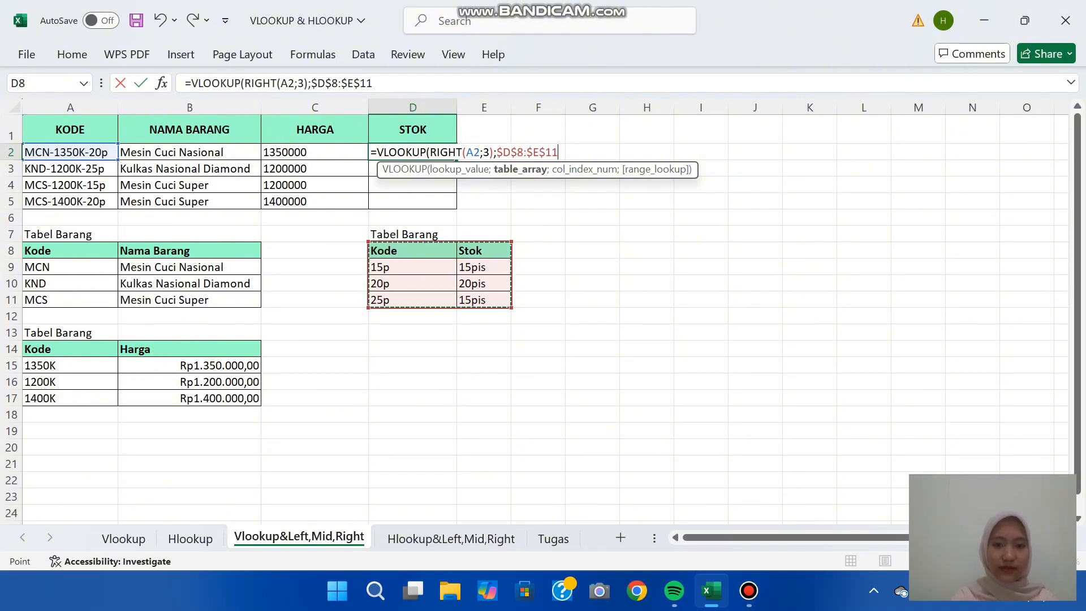
text(;)
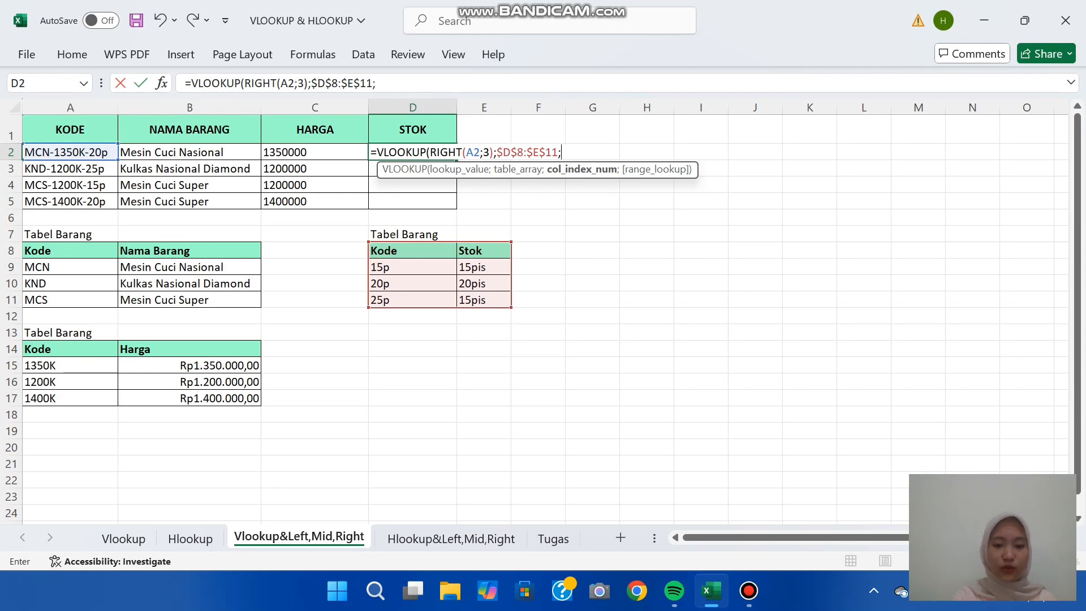
text(2;0)
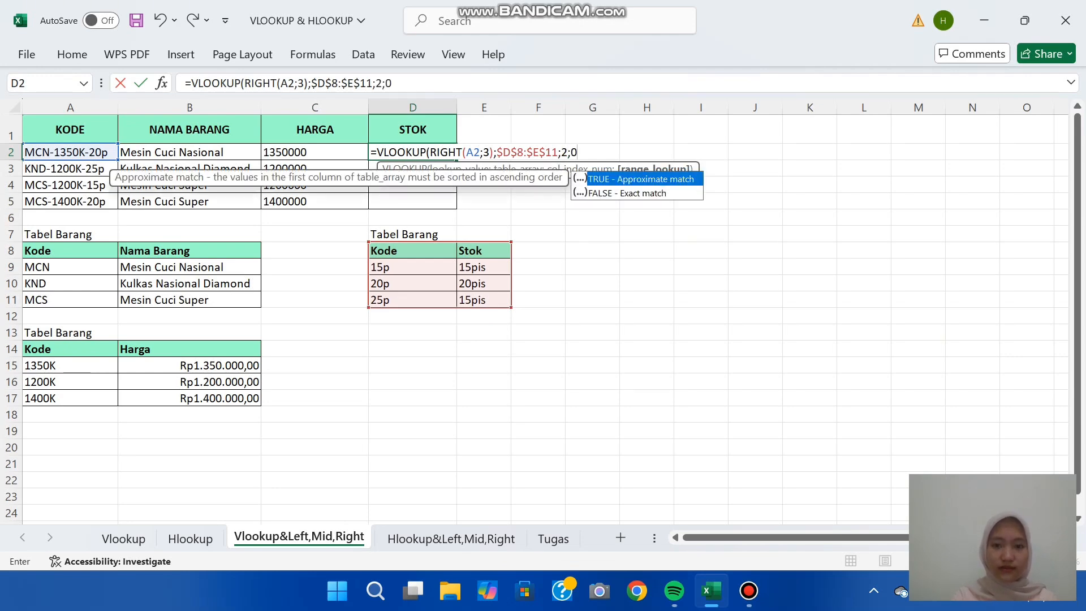
text())
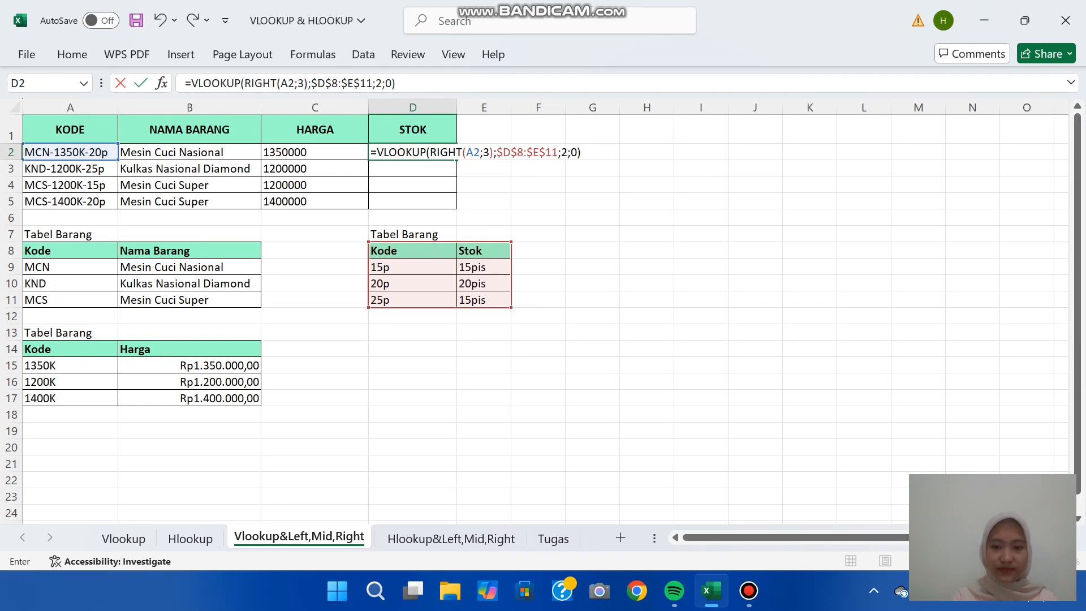
key(Return)
click(412, 152)
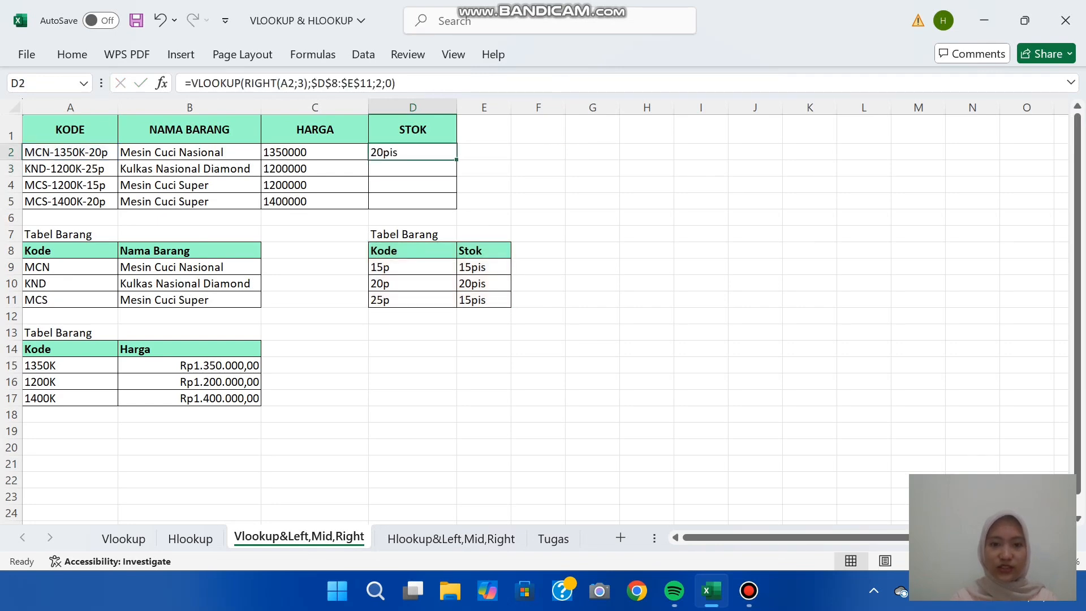
drag(456, 159, 456, 205)
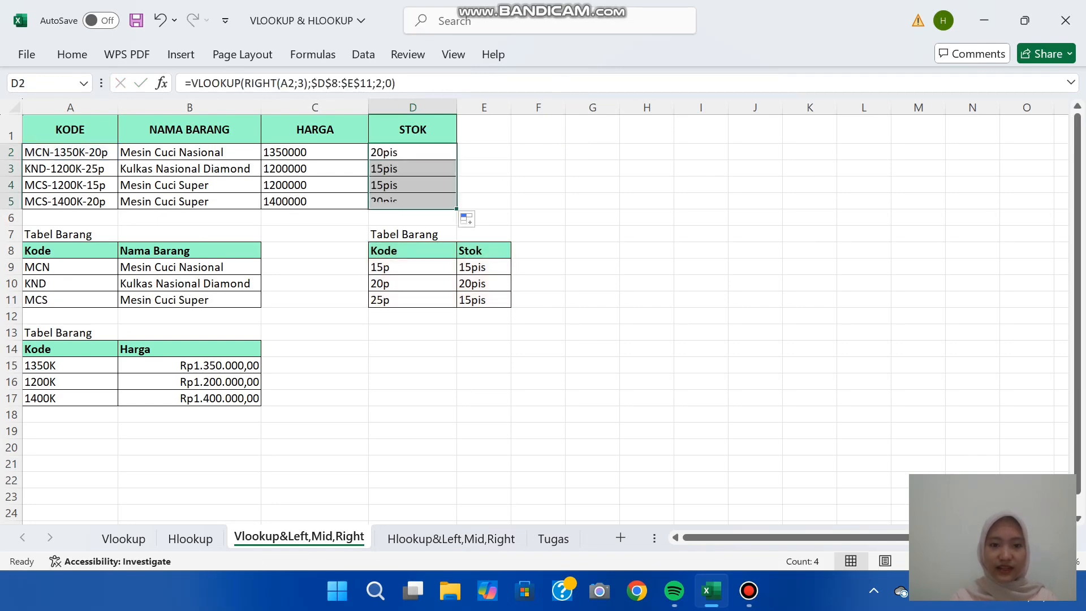
- On the Hlookup&Left,Mid,Right sheet, begin an HLOOKUP formula in Nama Barang cell B2 with LEFT(A2;3) as the lookup value
click(412, 463)
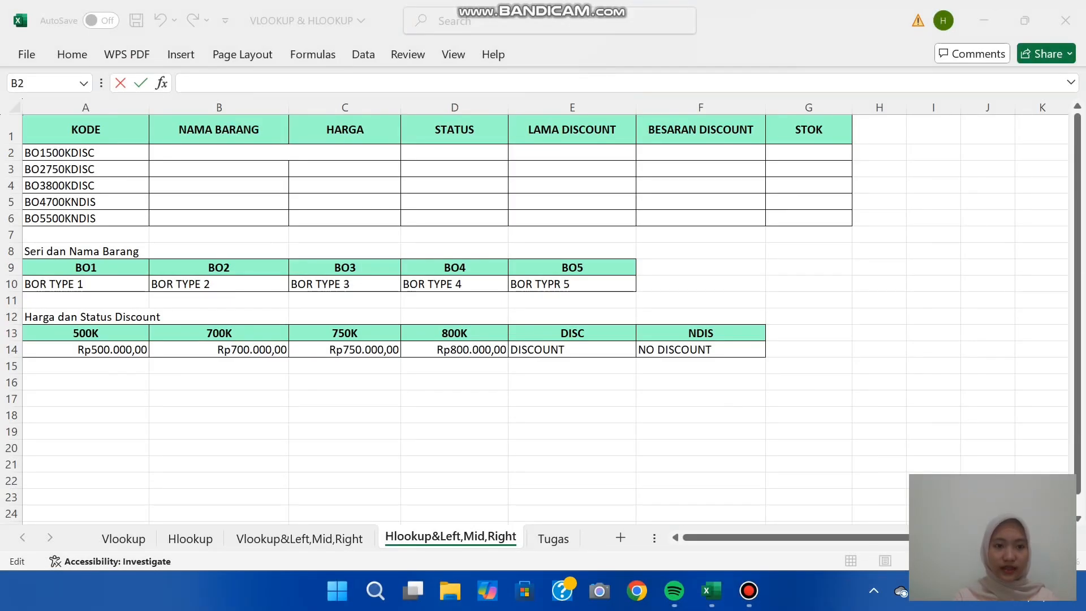
click(219, 153)
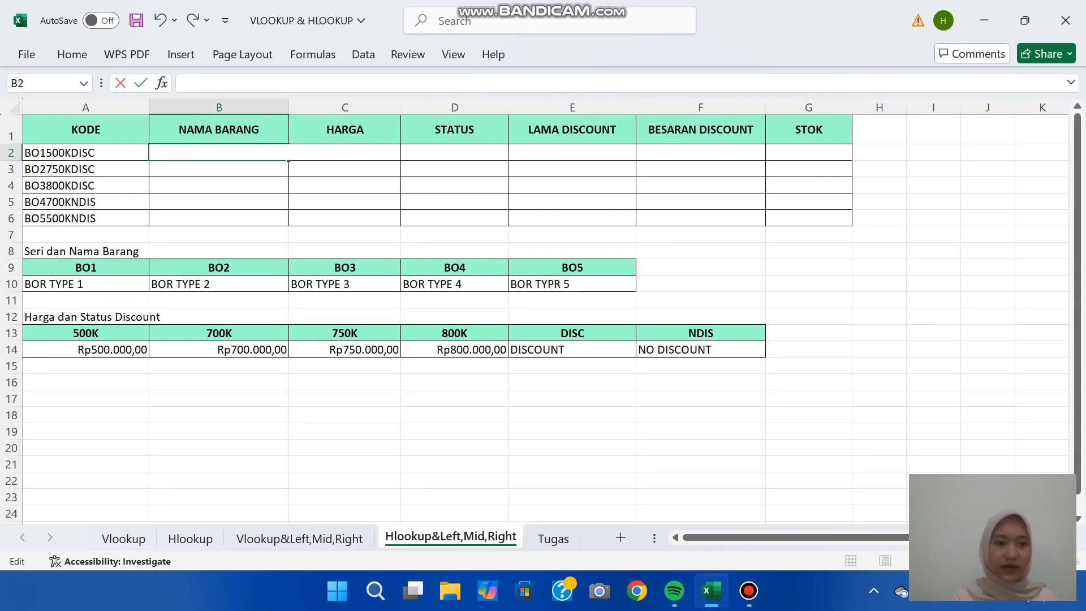
click(219, 185)
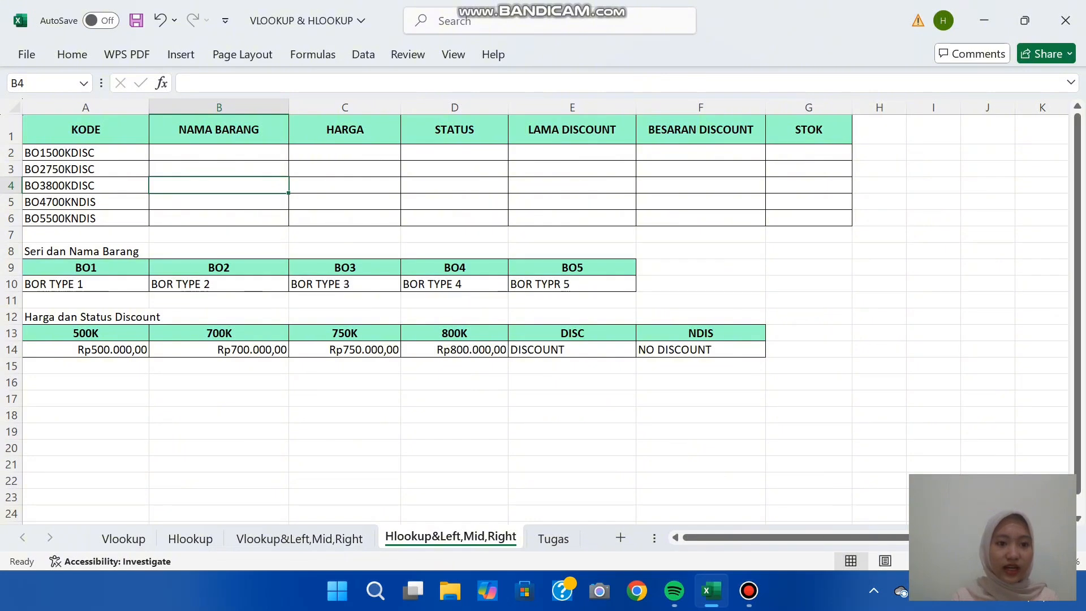
click(219, 152)
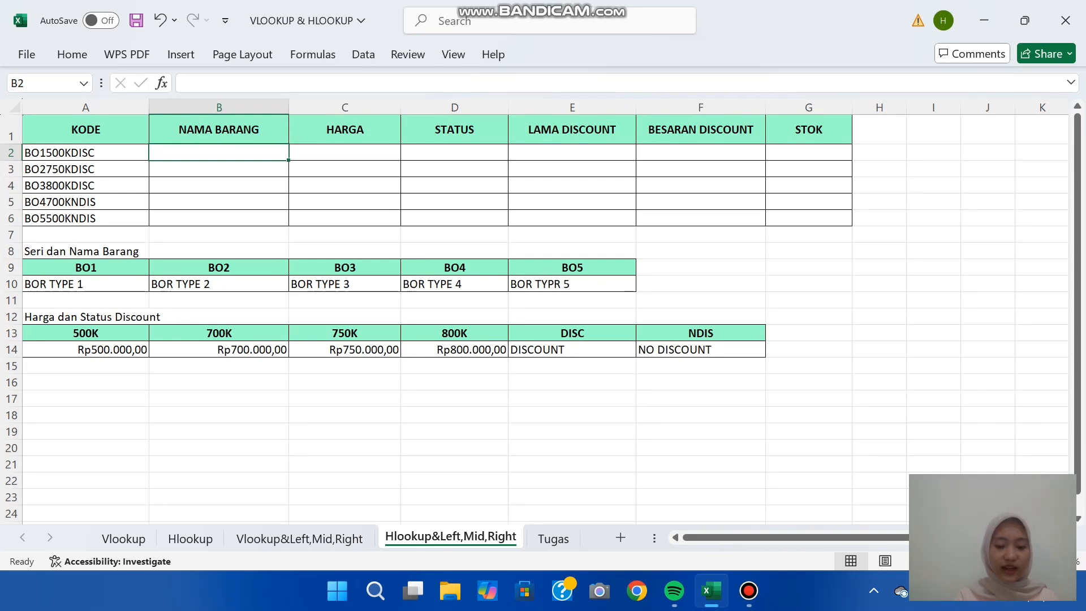
text(=)
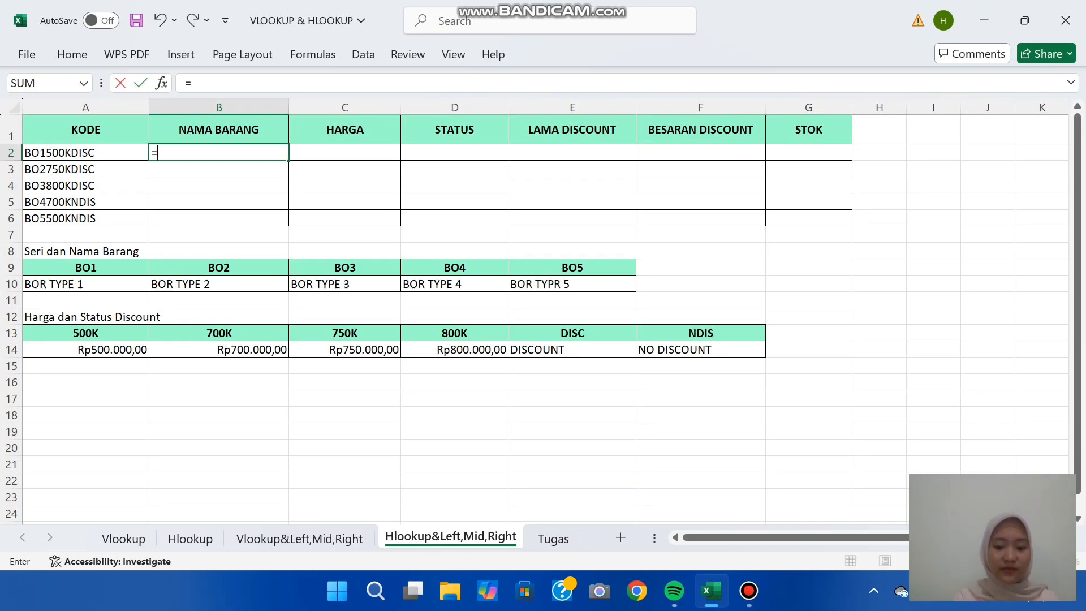
text(HLOOKUP)
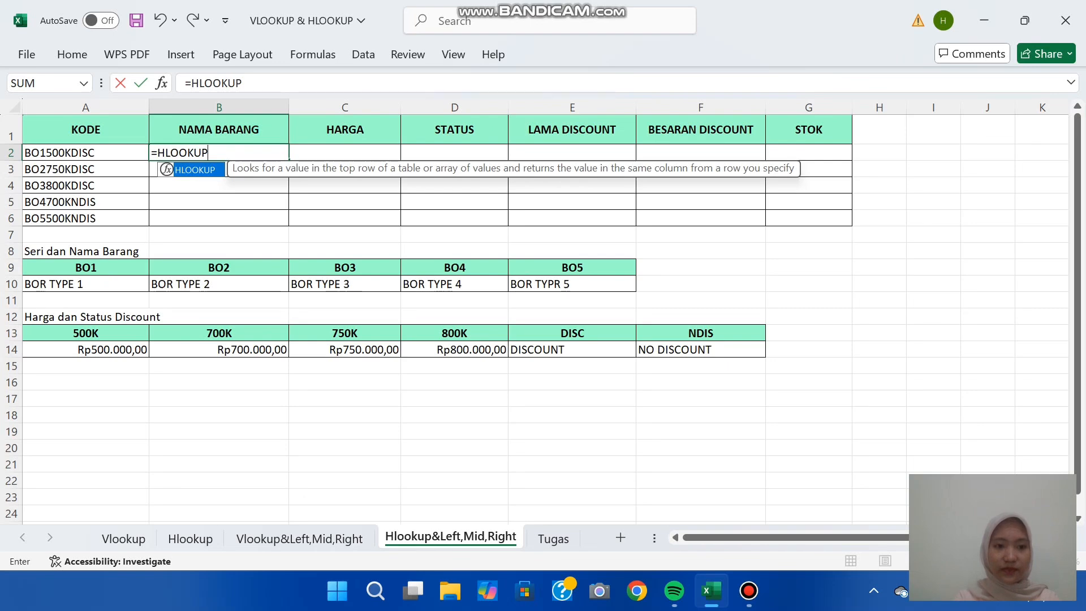
text((LEF)
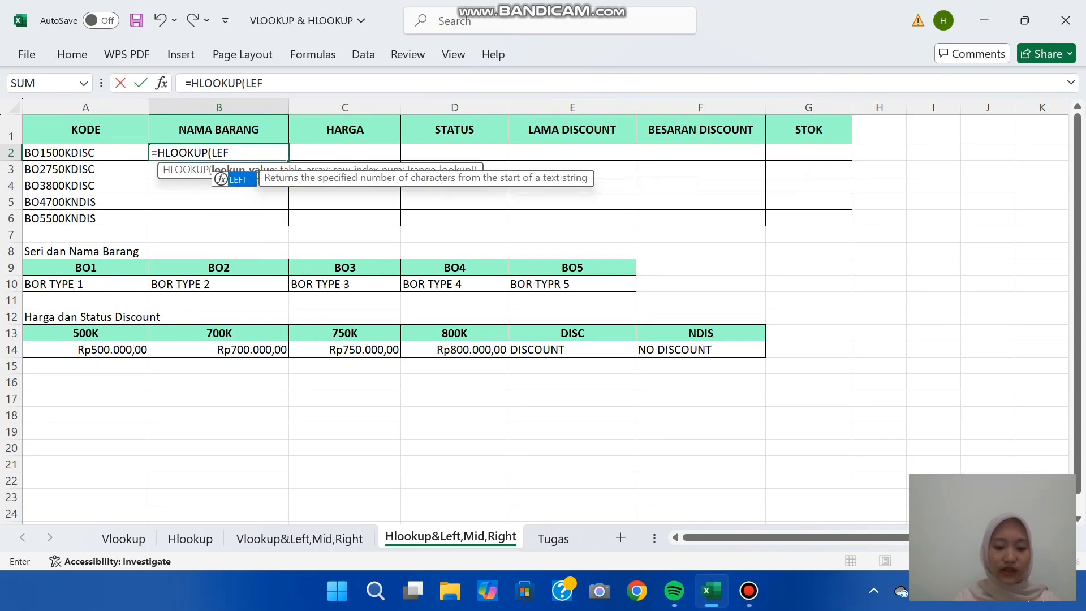
text(T()
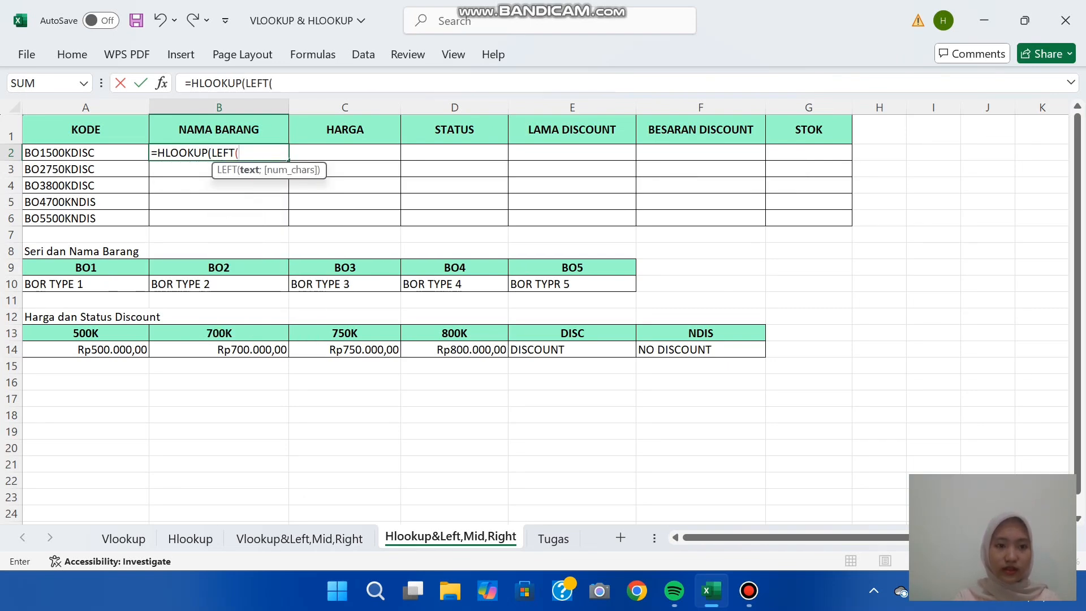
click(85, 152)
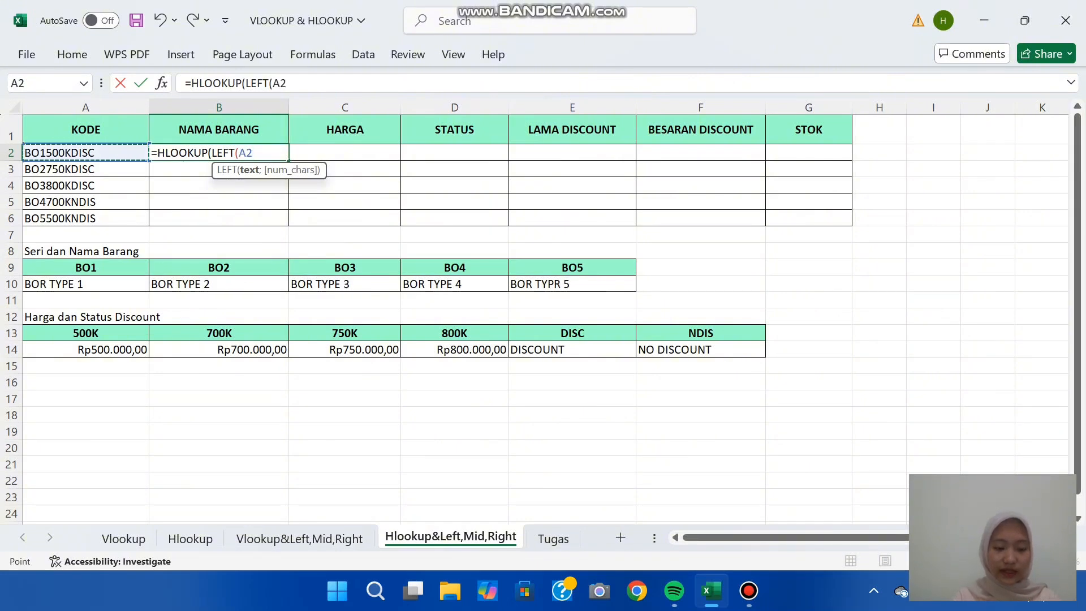
text(;)
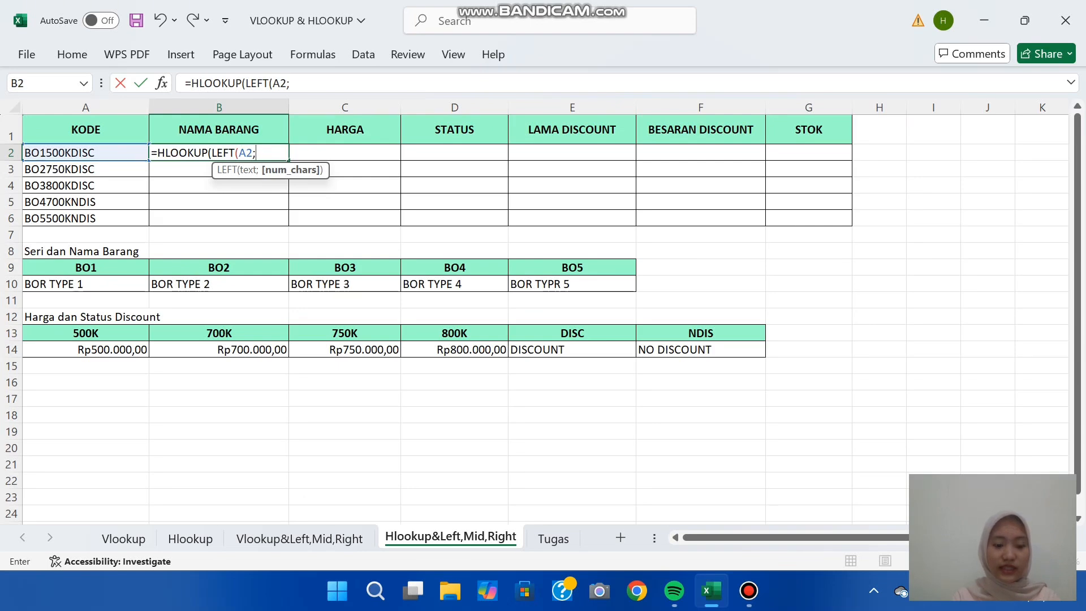
text(3))
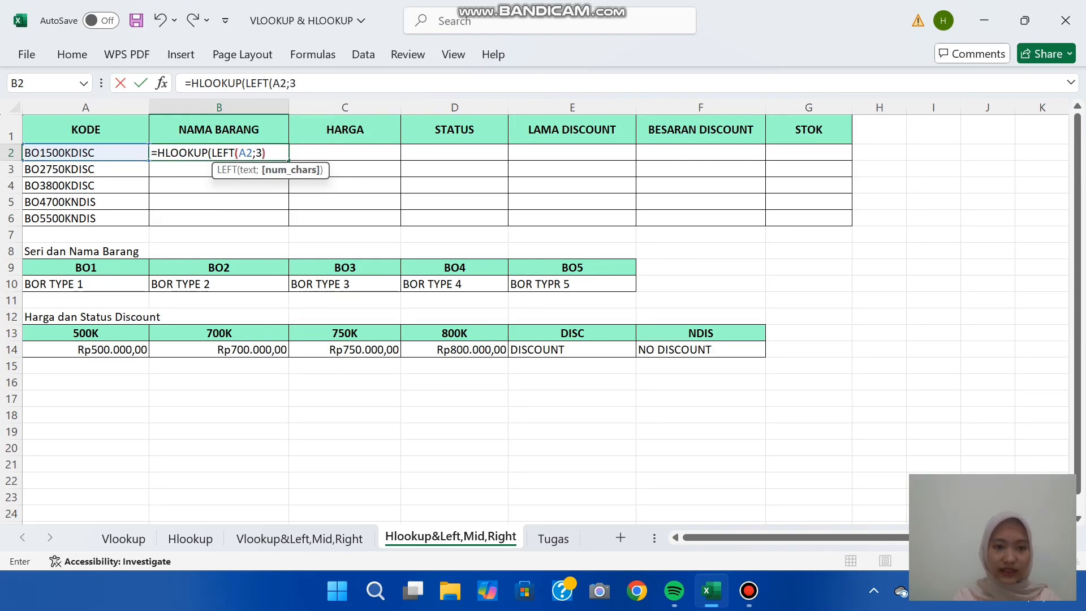
- Complete the HLOOKUP in B2 with table range A9:E10, row index 2 and range lookup 0, and copy it down through B6
text(;)
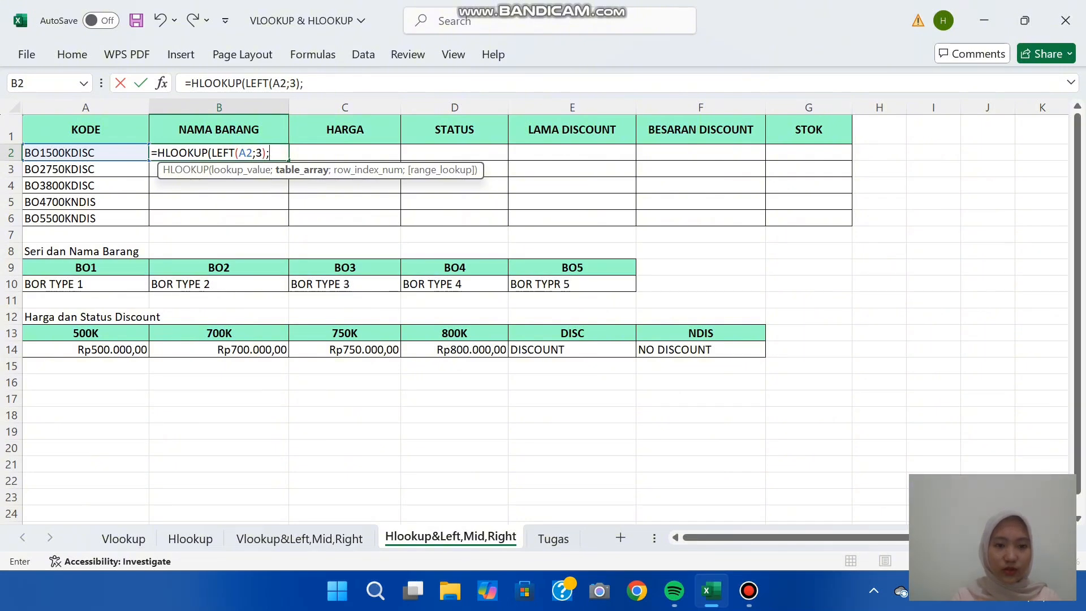
drag(57, 271, 571, 286)
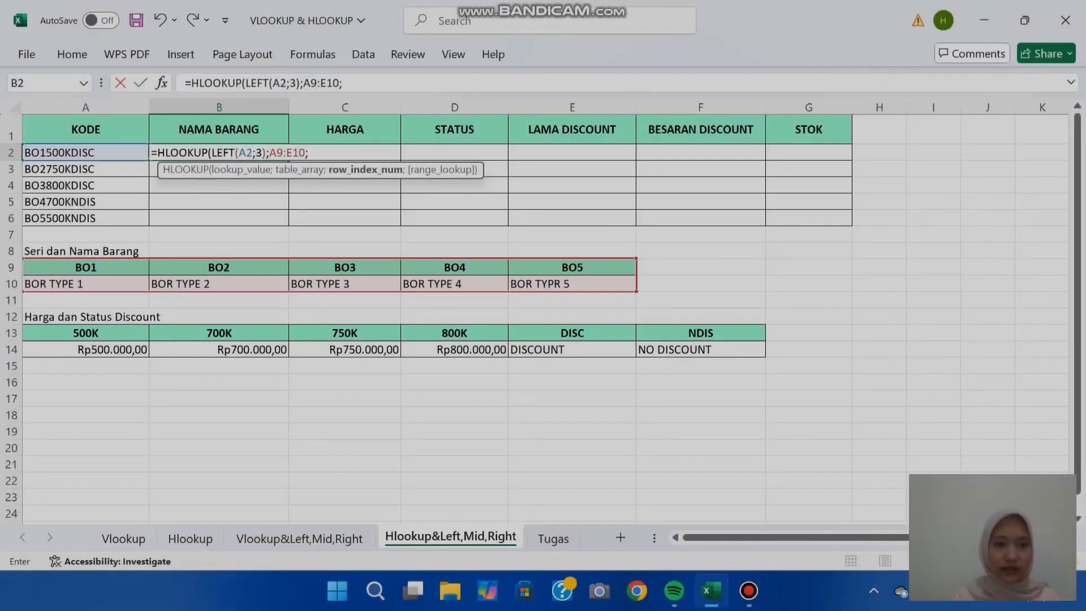
text(;)
text(2)
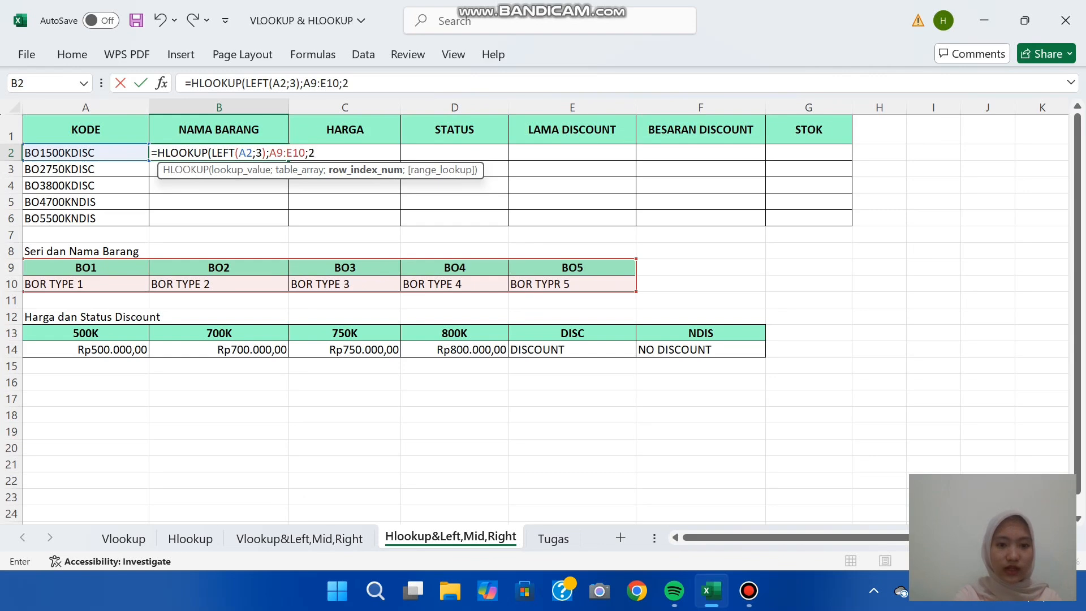
text(;0))
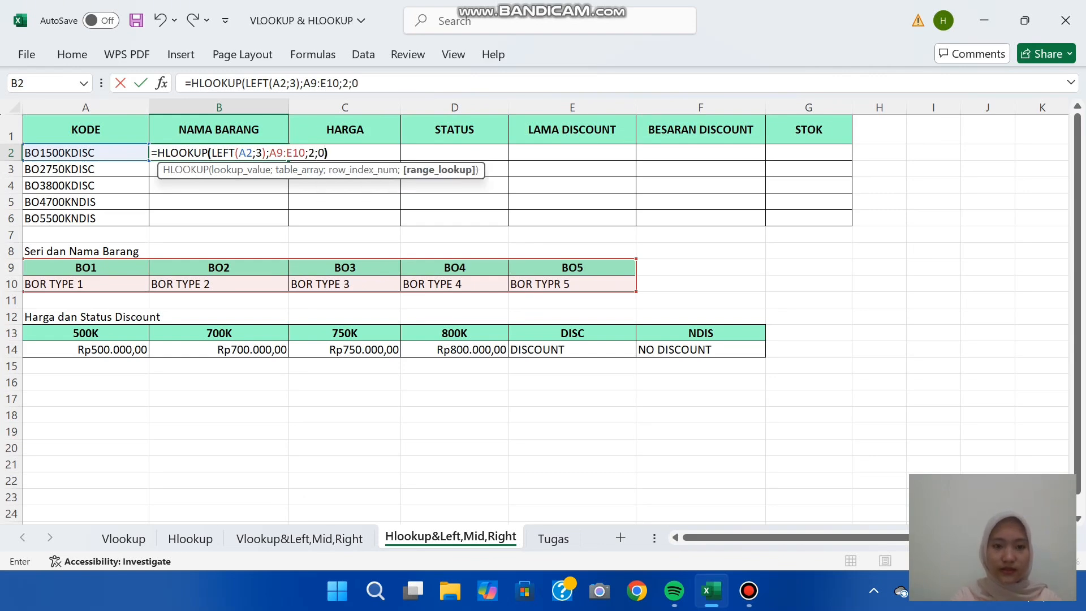
key(Return)
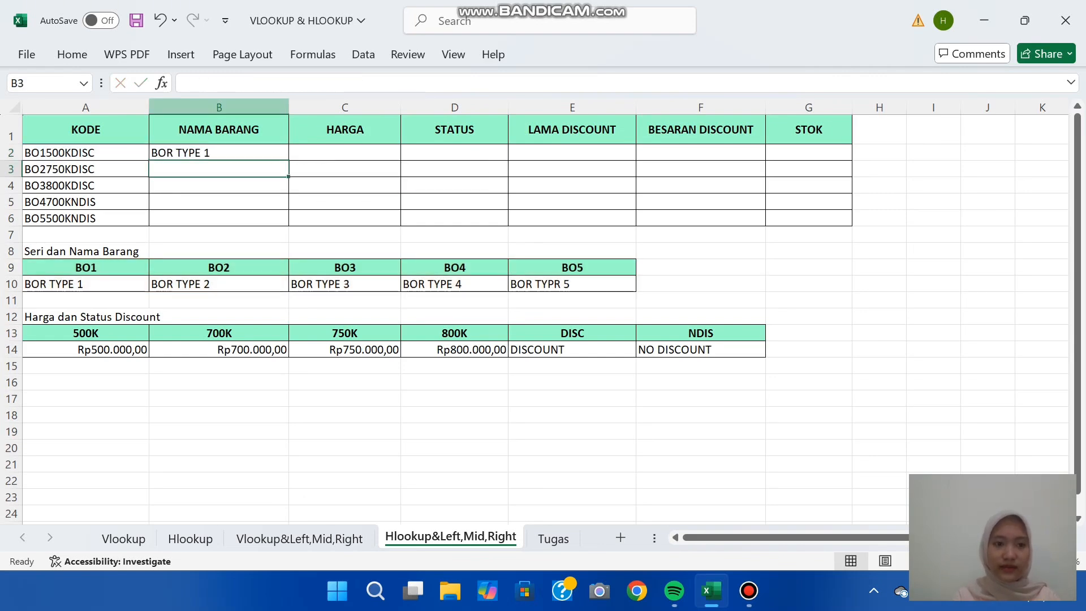
click(219, 153)
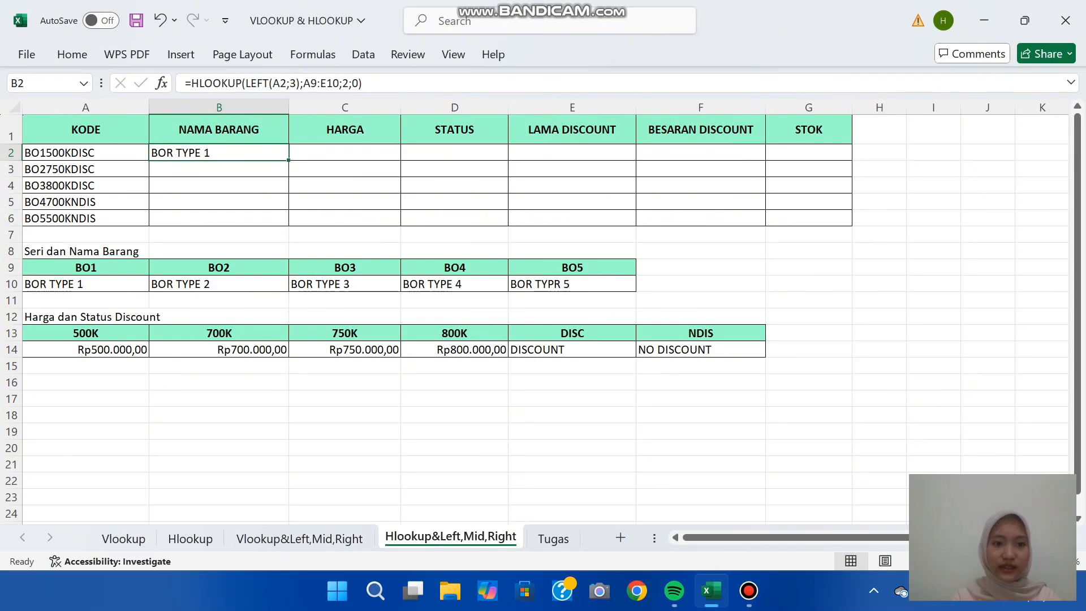
drag(288, 161, 289, 224)
- Replace the table range in the B3 HLOOKUP formula with A9:E10
click(219, 169)
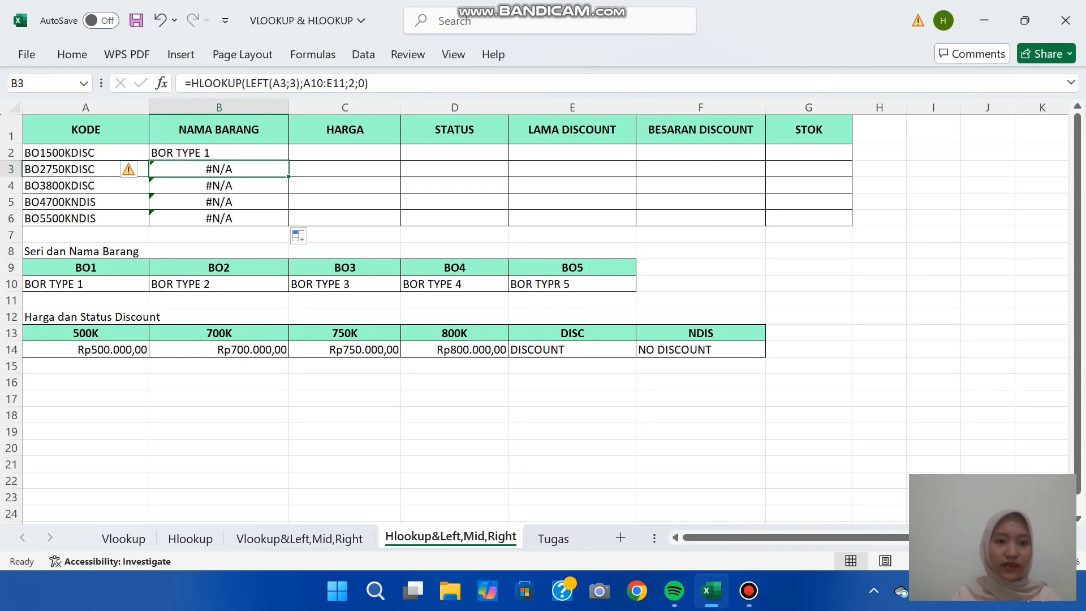
double_click(219, 169)
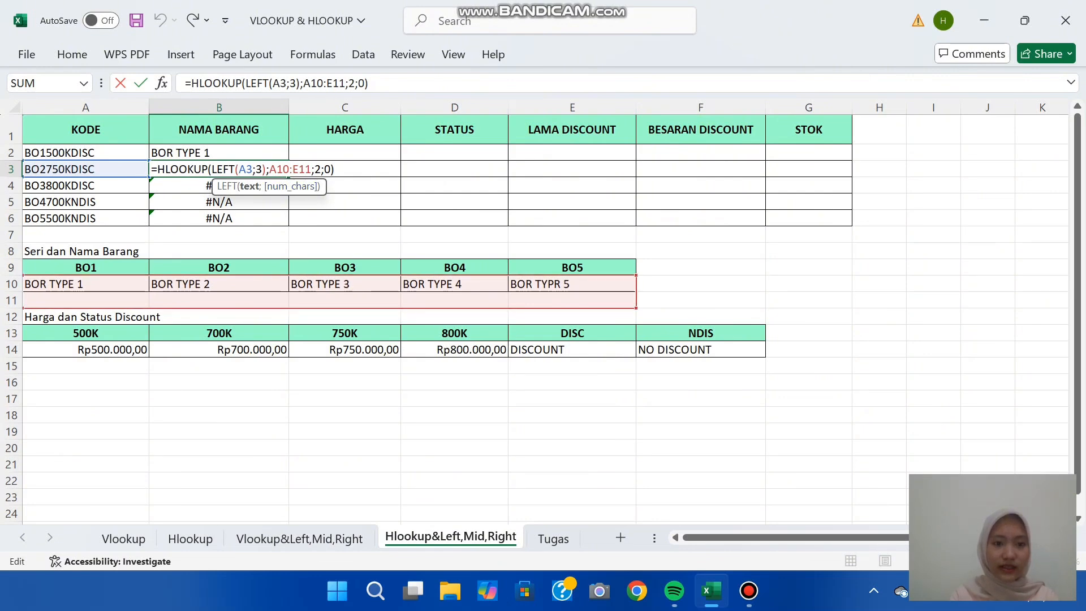
click(311, 170)
key(BackSpace)
key(BackSpace)
key(BackSpace)
key(BackSpace)
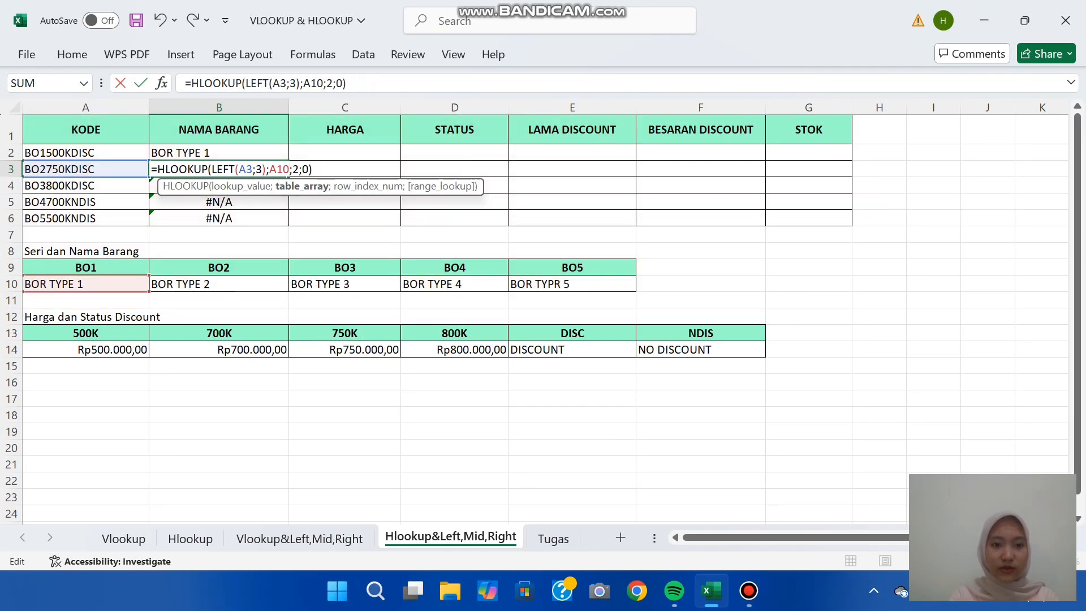
key(BackSpace)
key(BackSpace)
key(BackSpace)
drag(84, 267, 628, 270)
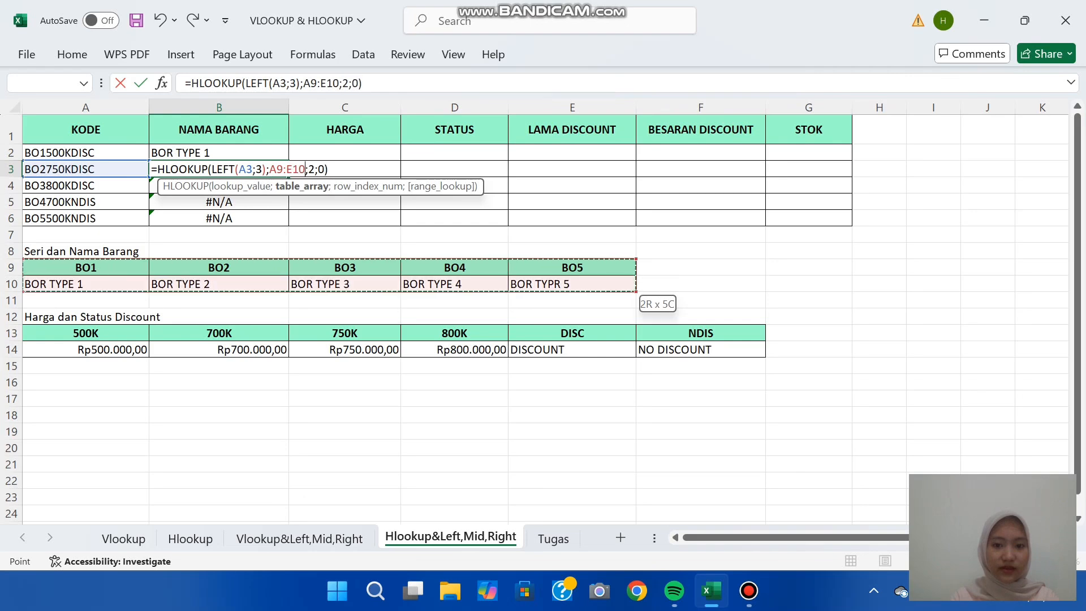
key(Return)
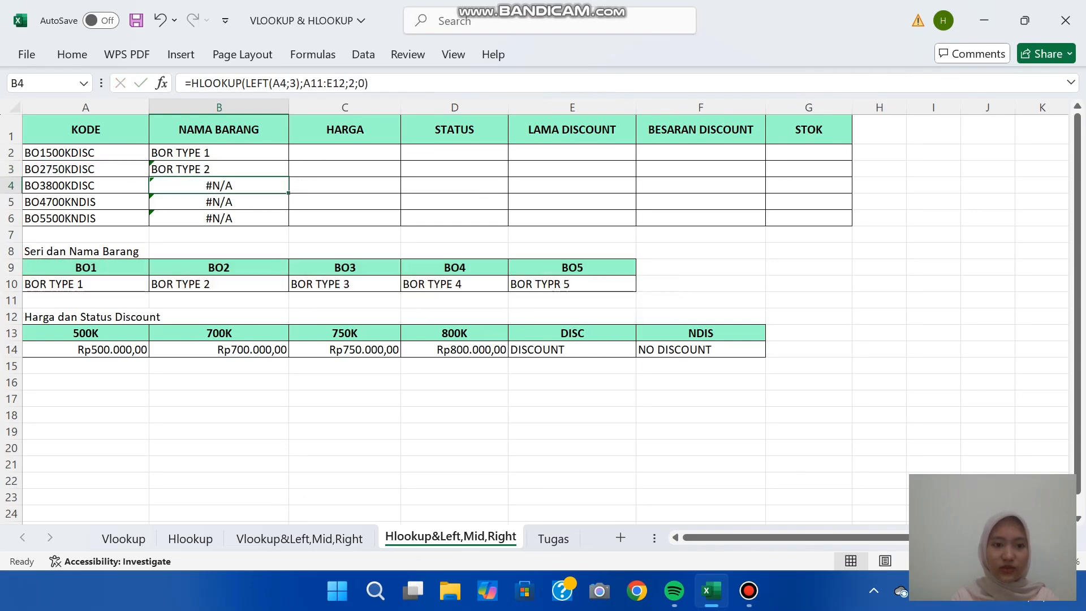
- Correct the HLOOKUP formula in B4 so that its table range is A9:E10
double_click(237, 185)
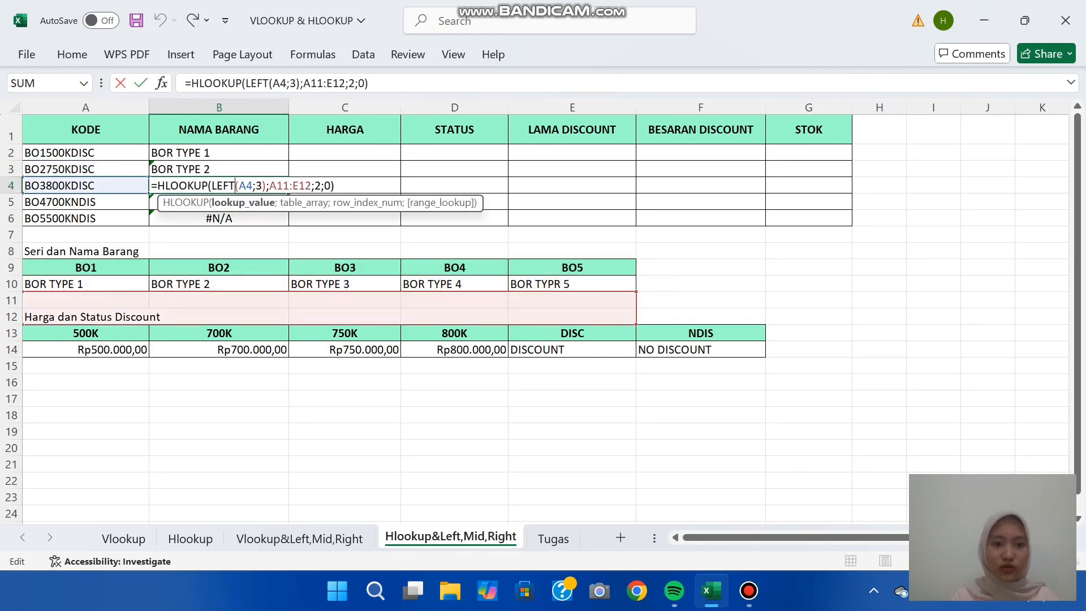
click(305, 185)
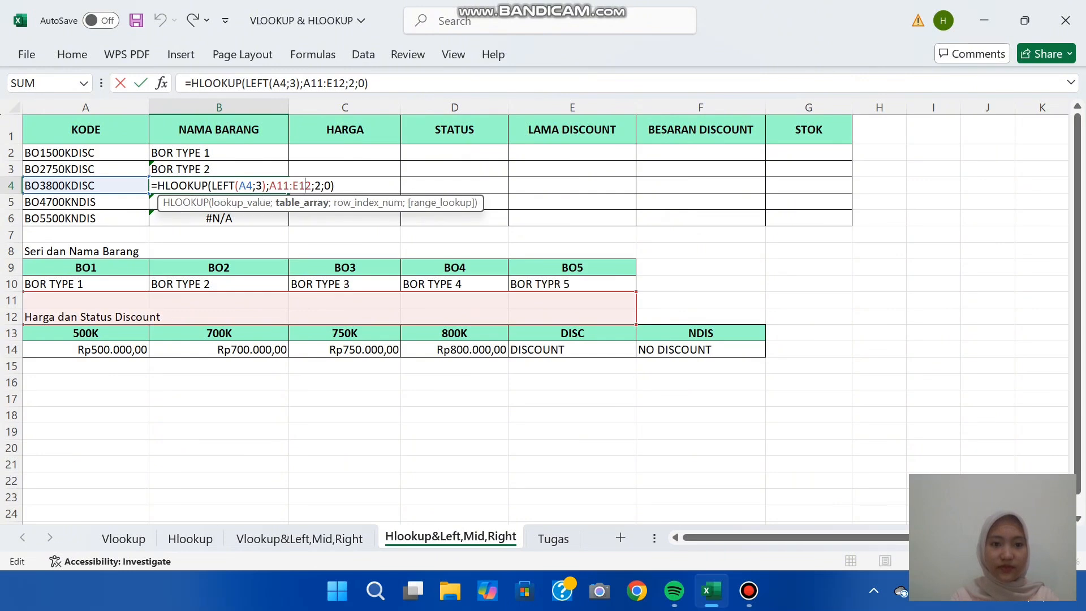
key(BackSpace)
key(BackSpace)
key(BackSpace)
key(BackSpace)
key(BackSpace)
key(BackSpace)
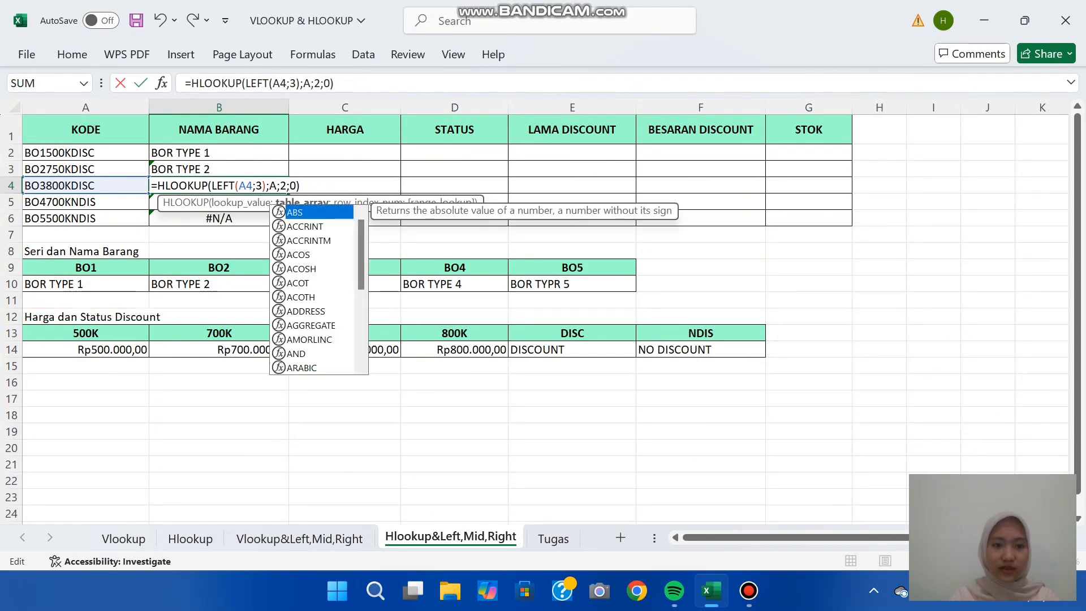
key(Delete)
drag(84, 268, 630, 286)
key(Return)
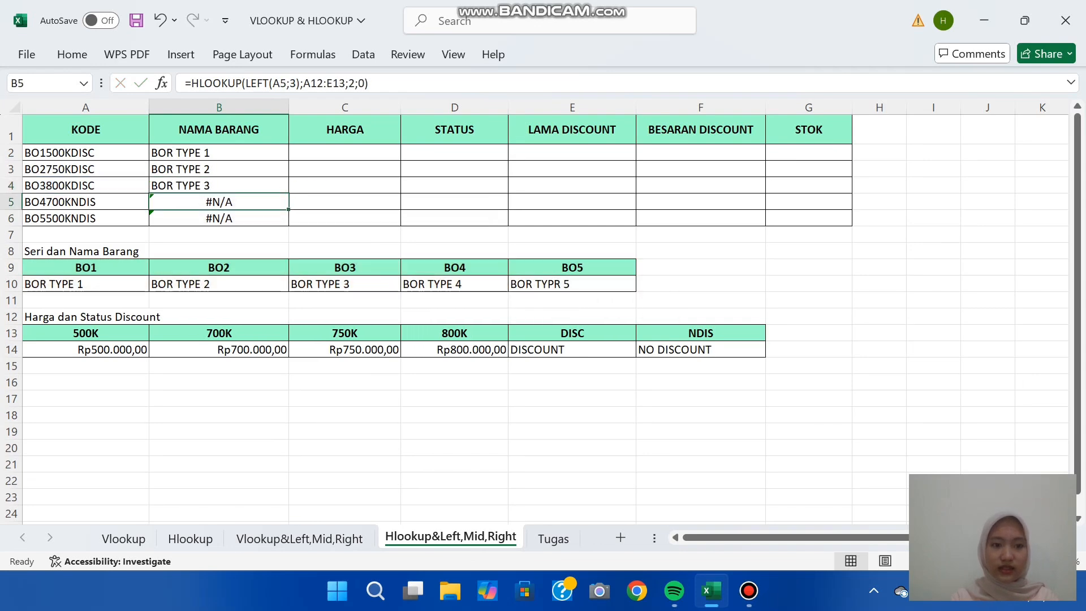
- Change the table range of the HLOOKUP formula in B5 to A9:E10
double_click(219, 210)
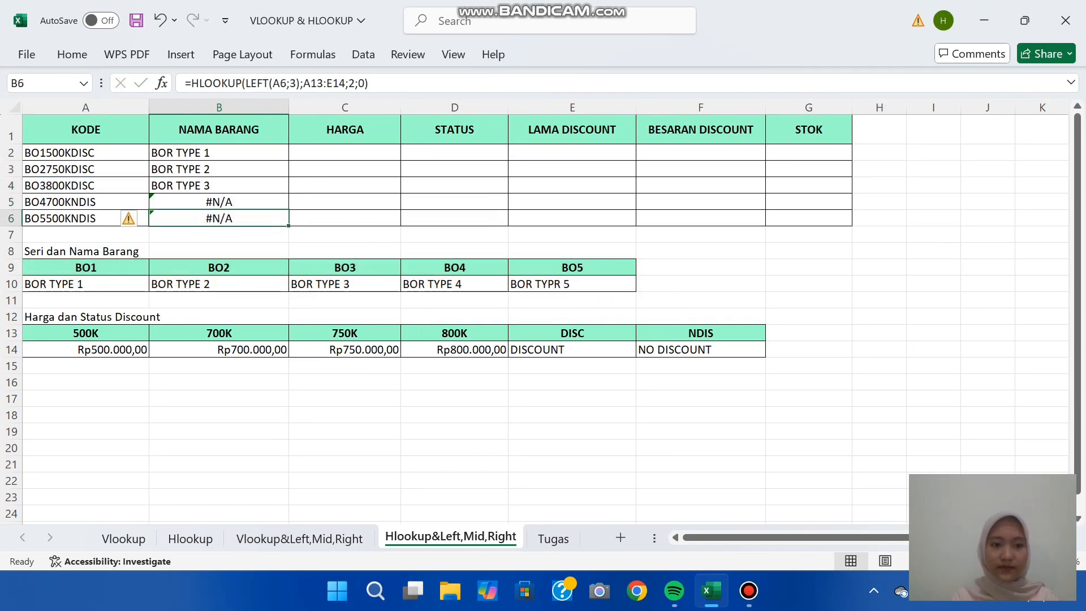
double_click(256, 203)
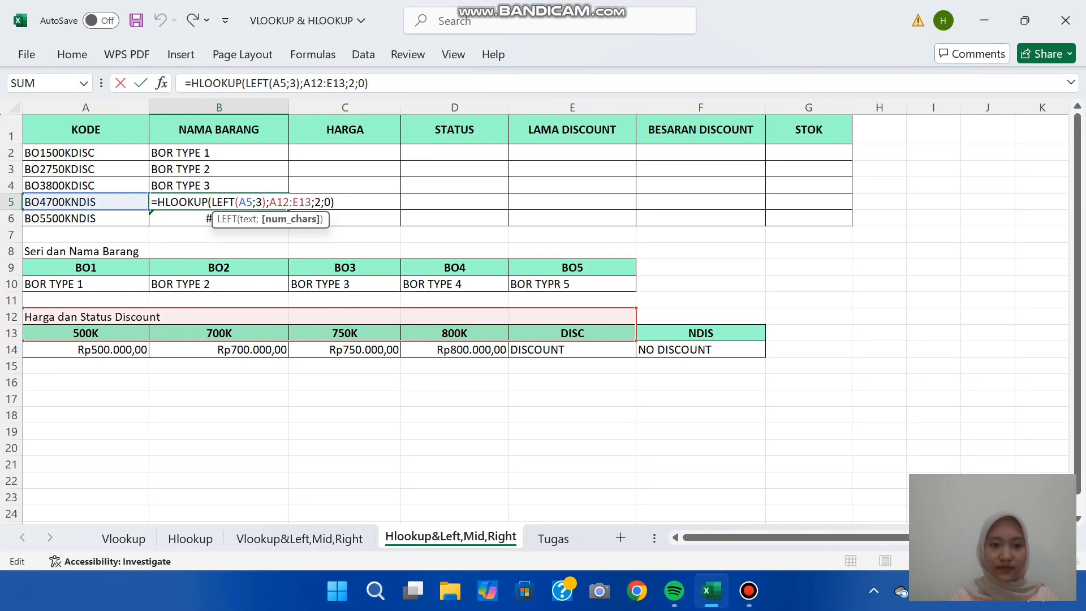
click(312, 203)
key(BackSpace)
key(BackSpace)
key(BackSpace)
key(BackSpace)
key(BackSpace)
key(BackSpace)
key(BackSpace)
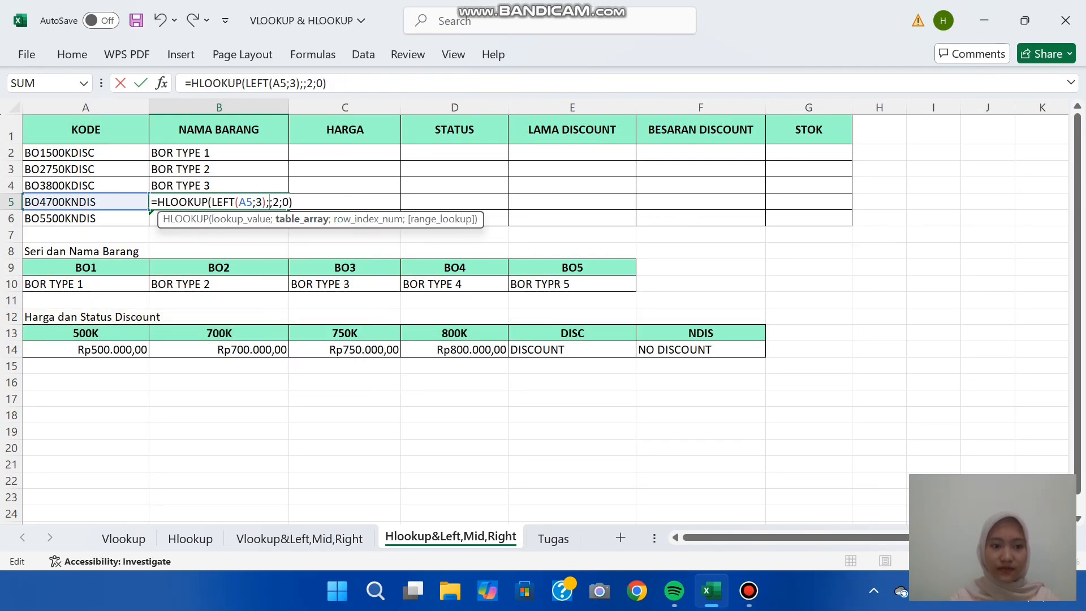
drag(85, 267, 628, 285)
key(Return)
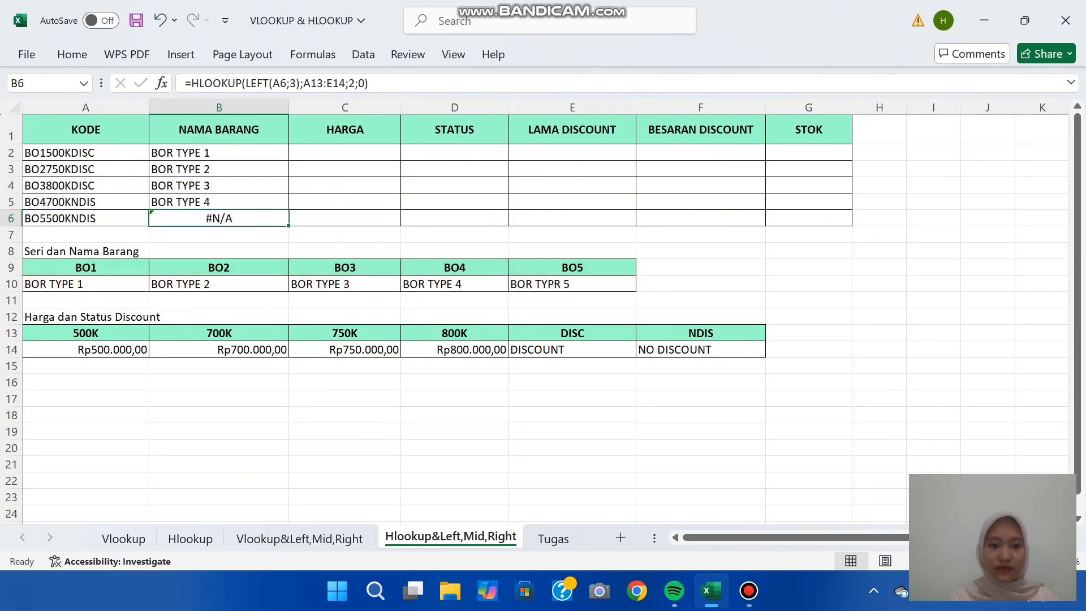
- Set the table range of the HLOOKUP formula in B6 to A9:E10
double_click(260, 219)
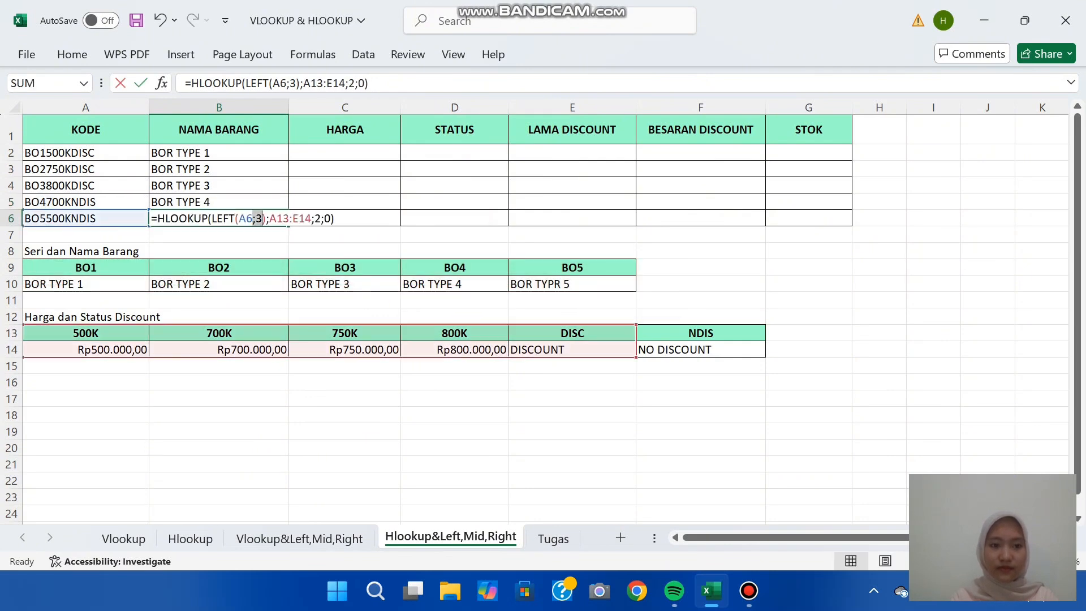
drag(254, 218, 309, 218)
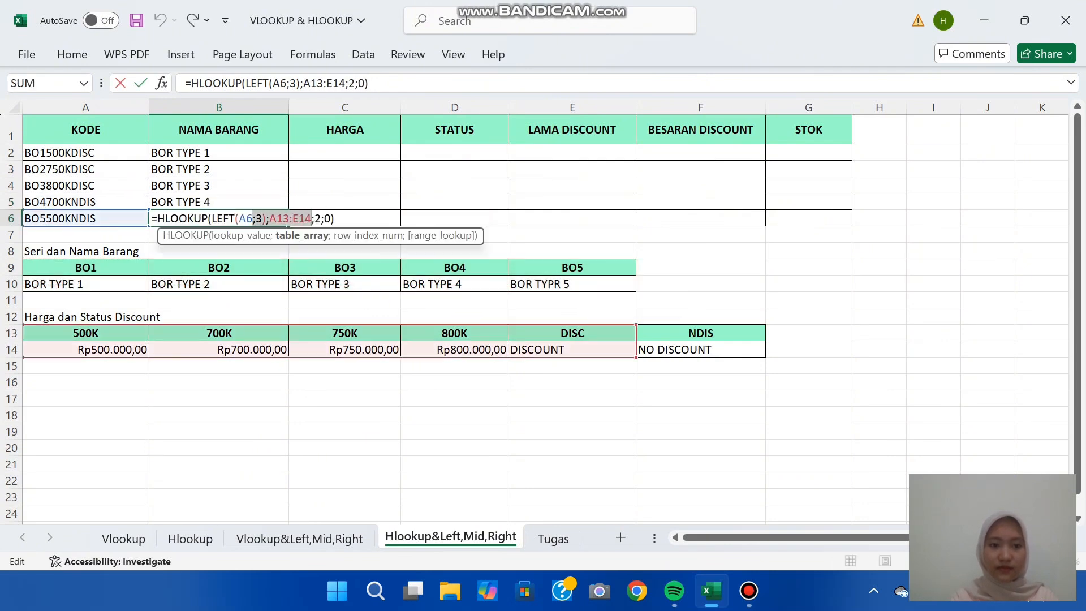
click(311, 218)
key(BackSpace)
key(BackSpace)
key(BackSpace)
key(BackSpace)
key(BackSpace)
key(BackSpace)
key(BackSpace)
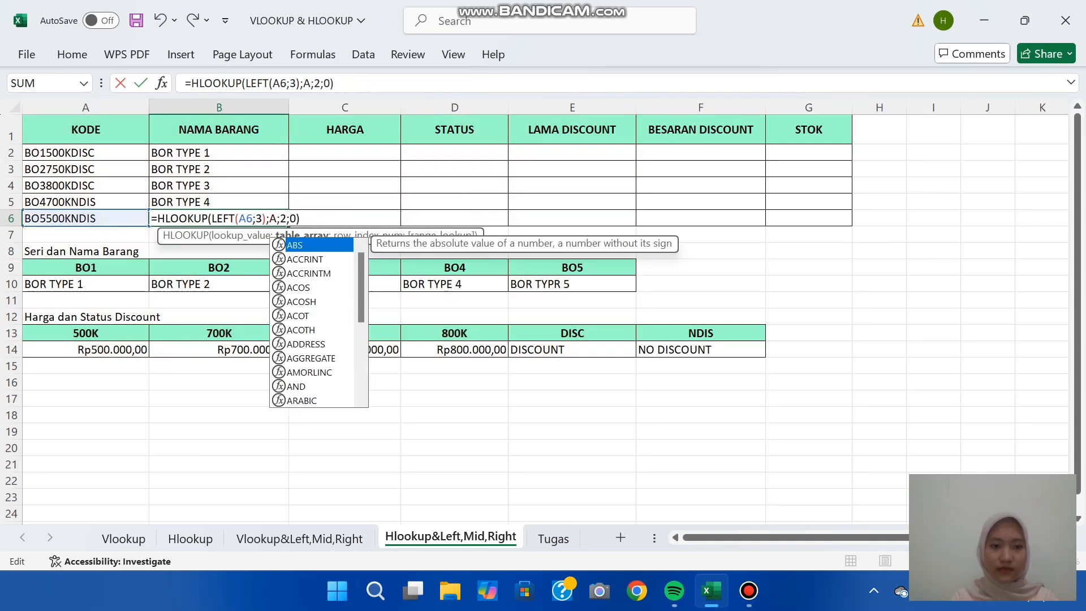
drag(85, 267, 622, 285)
key(Return)
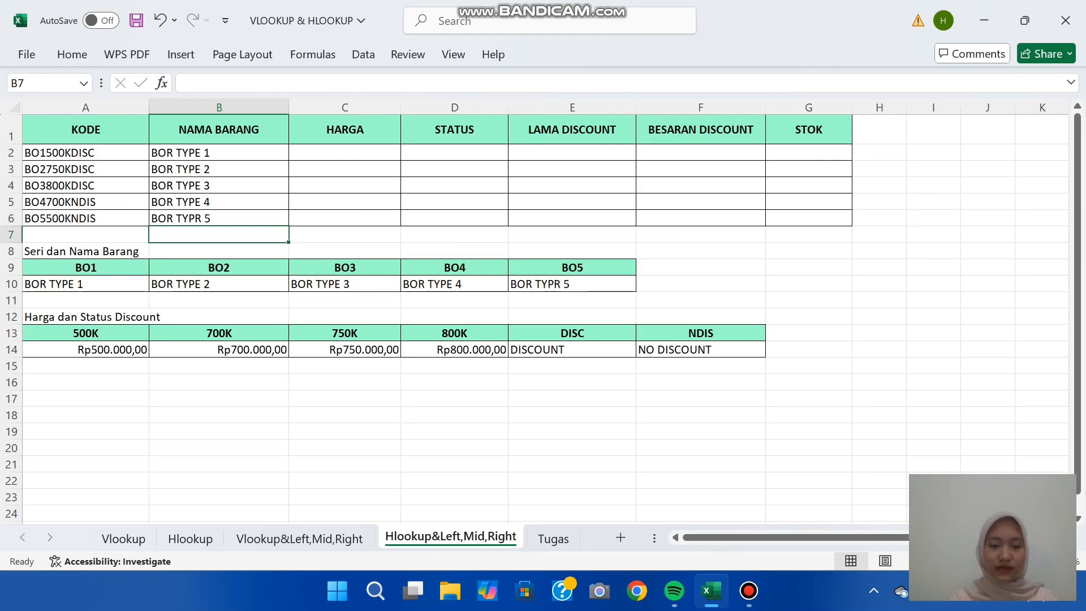
- Begin an HLOOKUP formula in C2 with MID(A2;4;4) as its lookup value
click(344, 153)
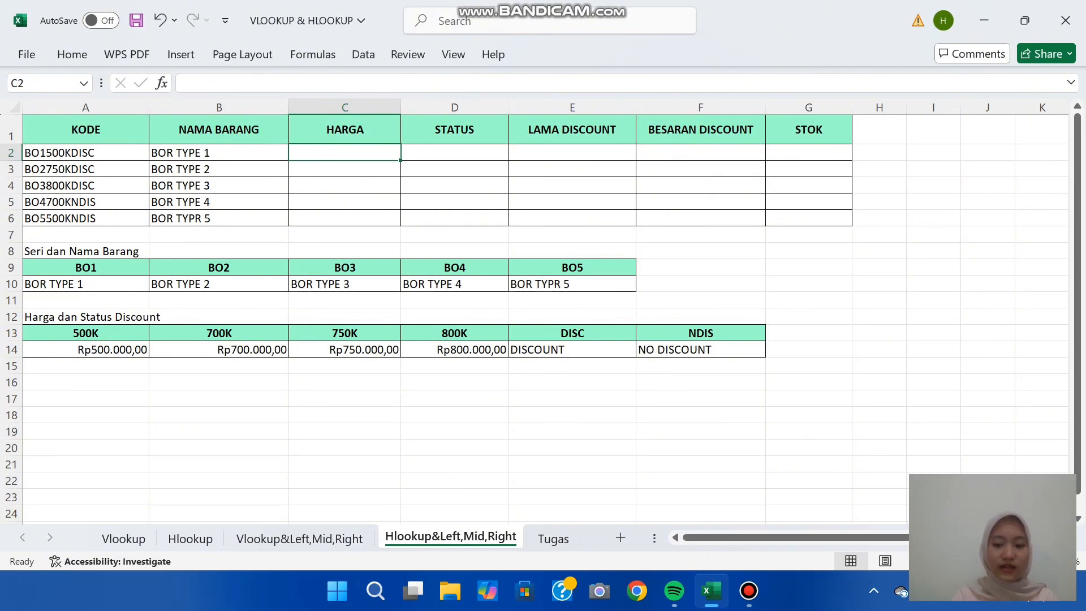
text(=HLOO)
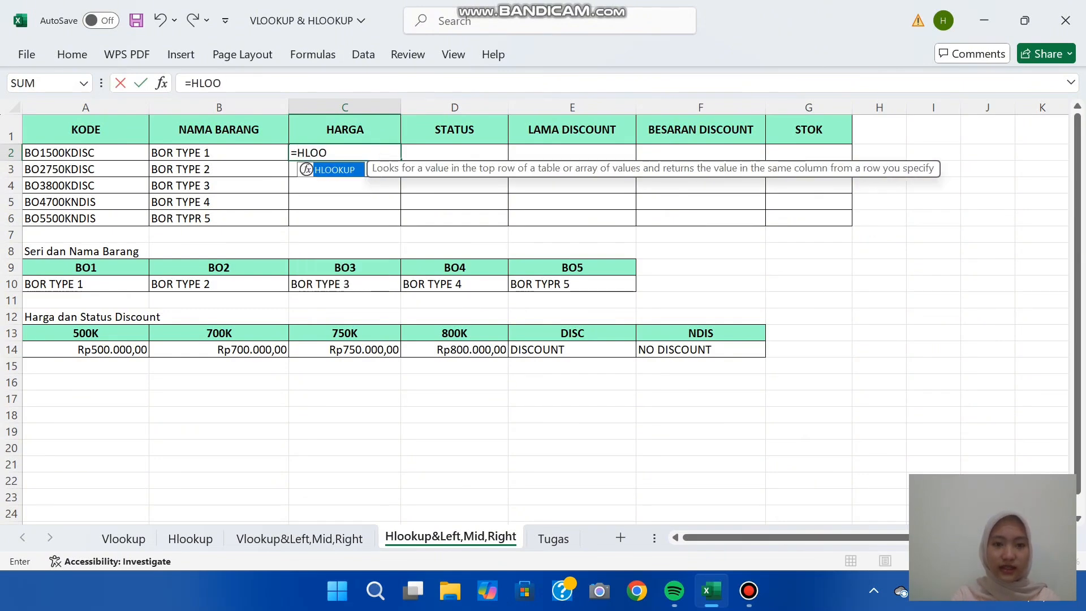
text(KUP)
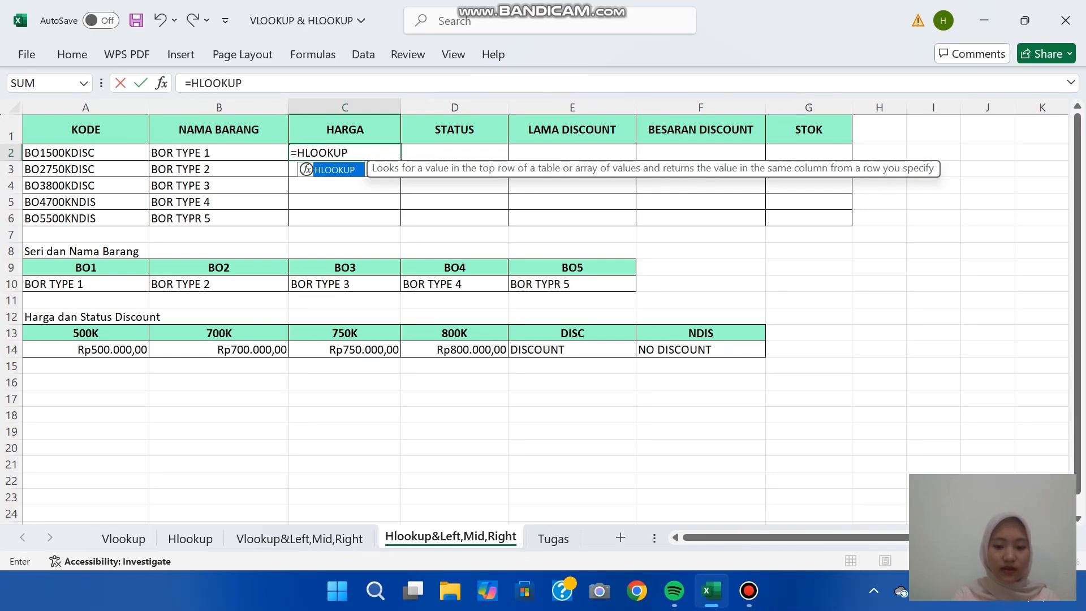
text((MID)
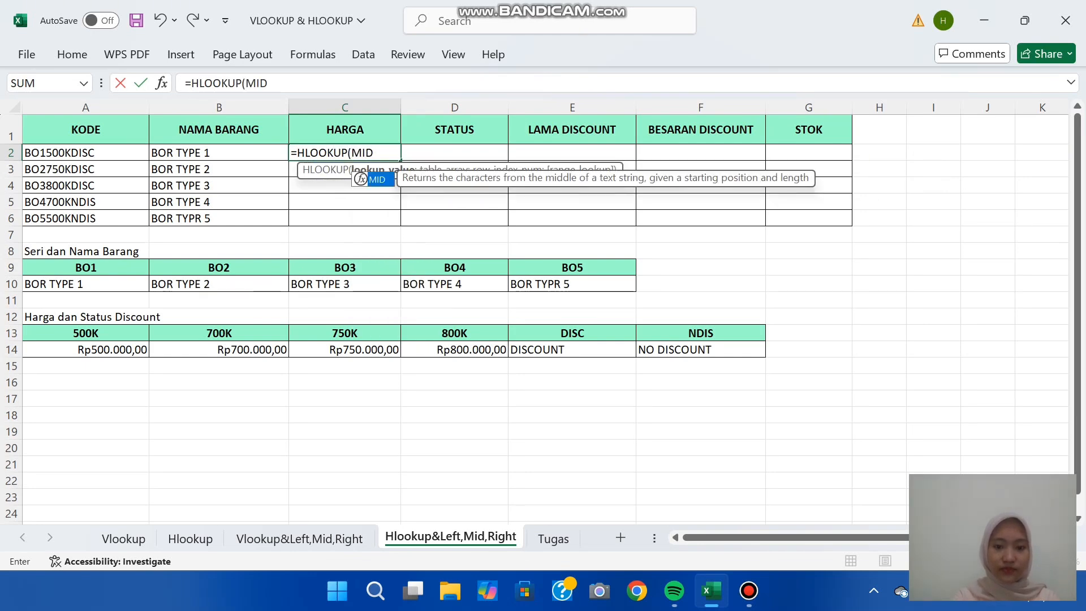
text(()
click(86, 153)
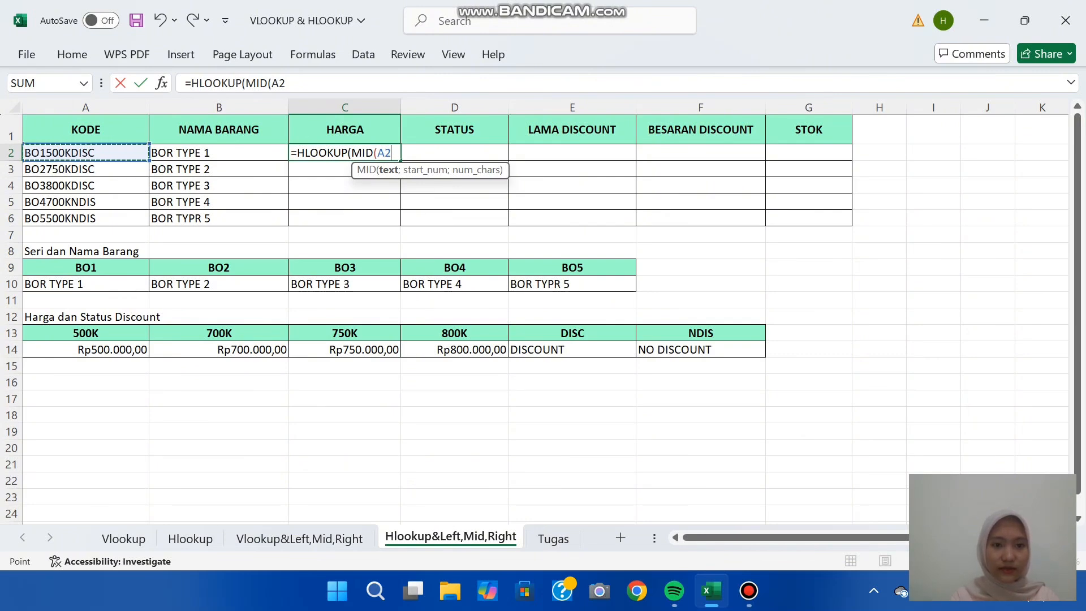
text(;4)
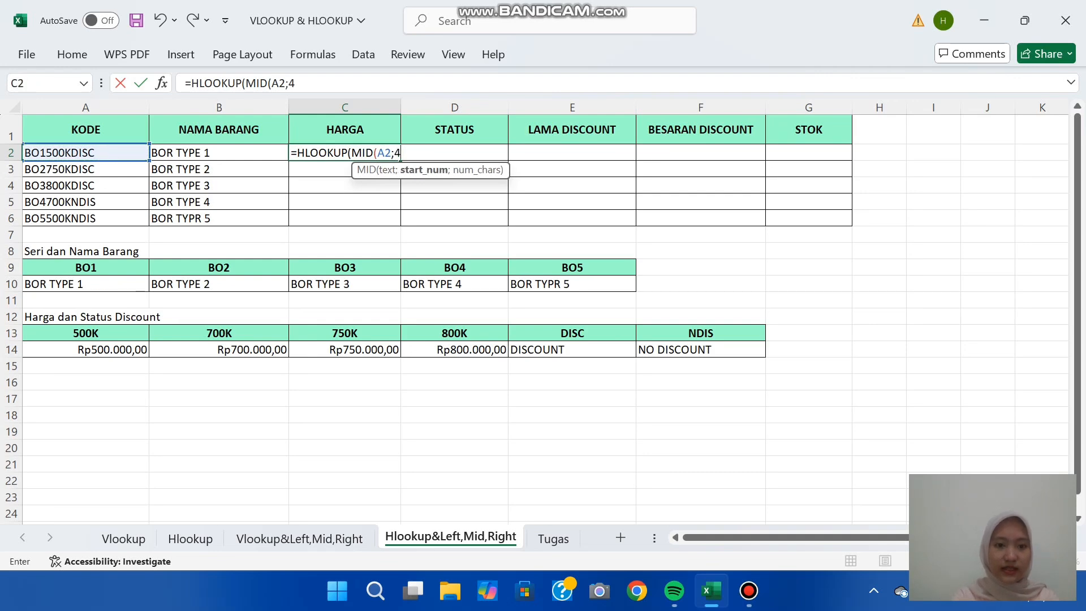
text(:)
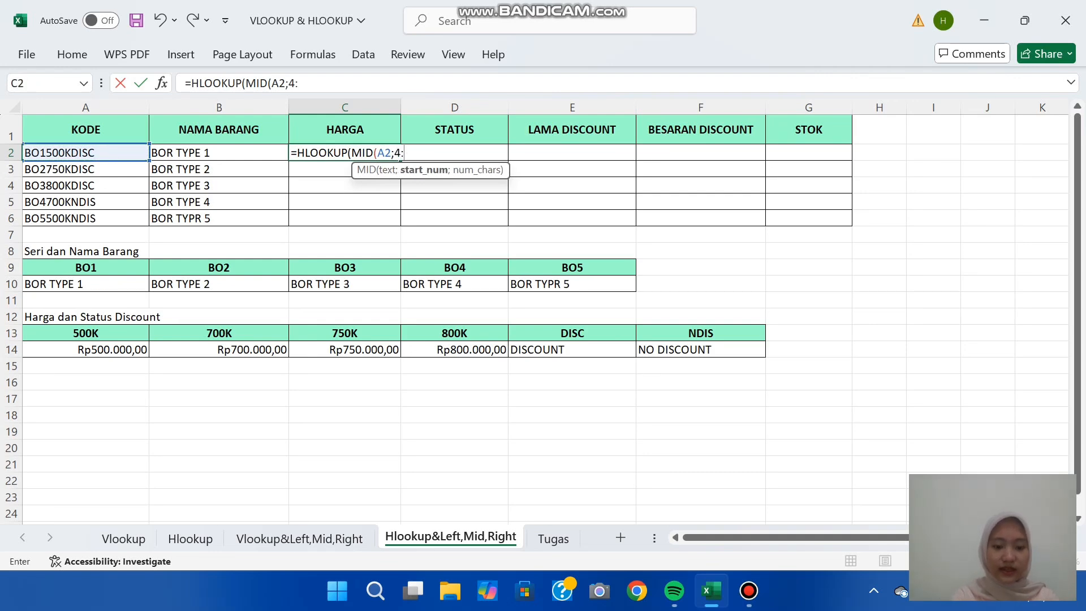
text(4)
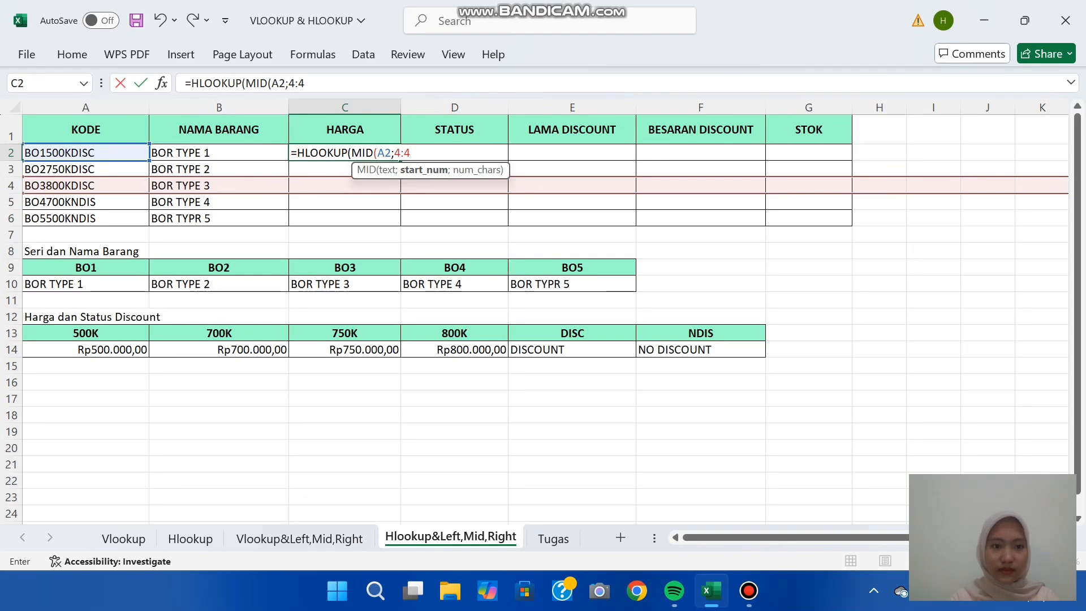
key(BackSpace)
key(BackSpace)
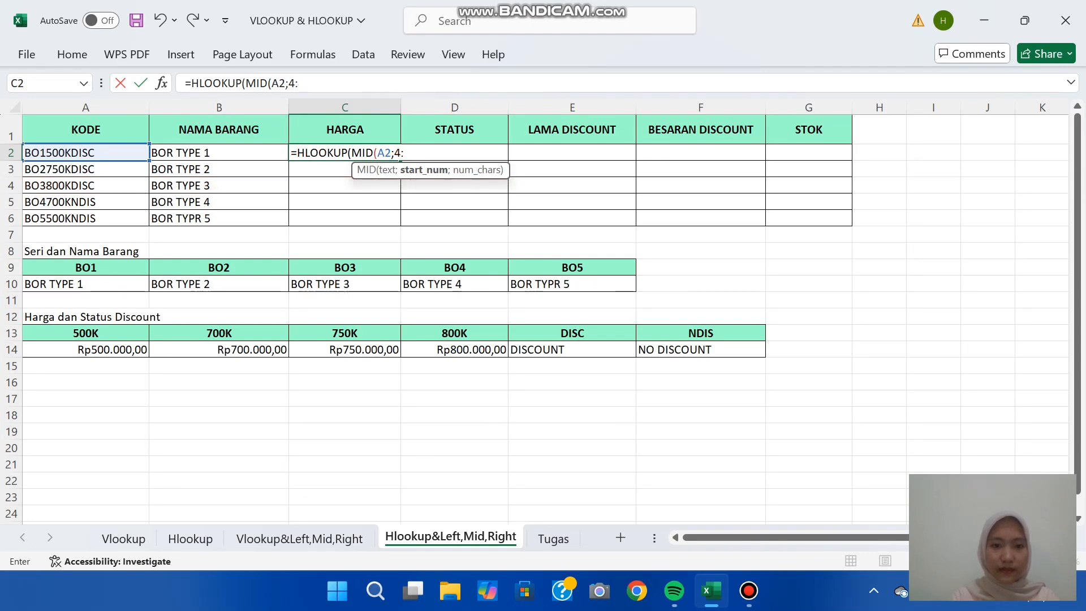
text(;)
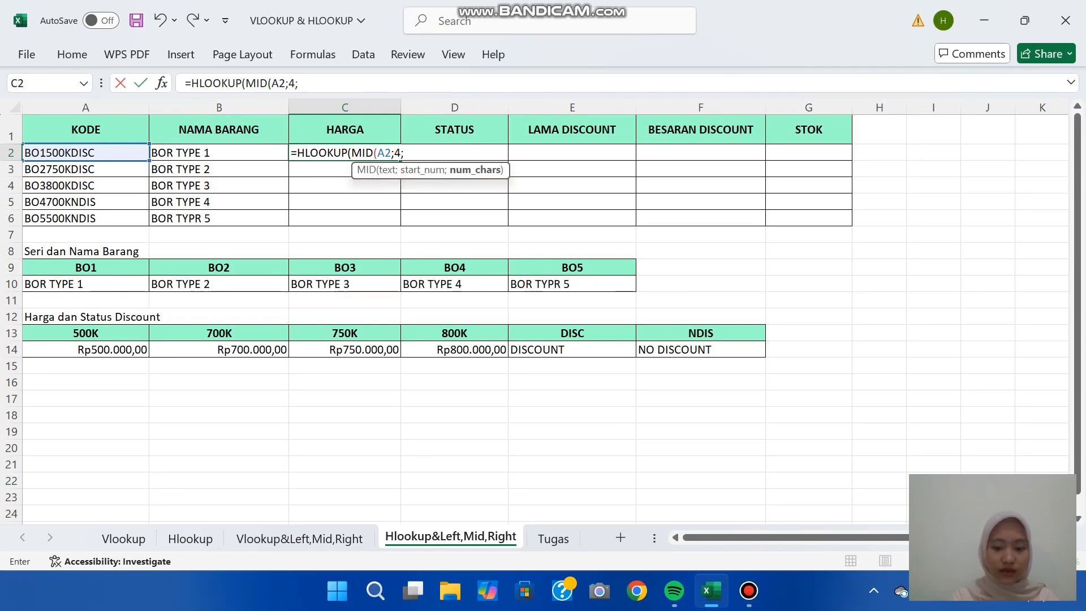
text(4);)
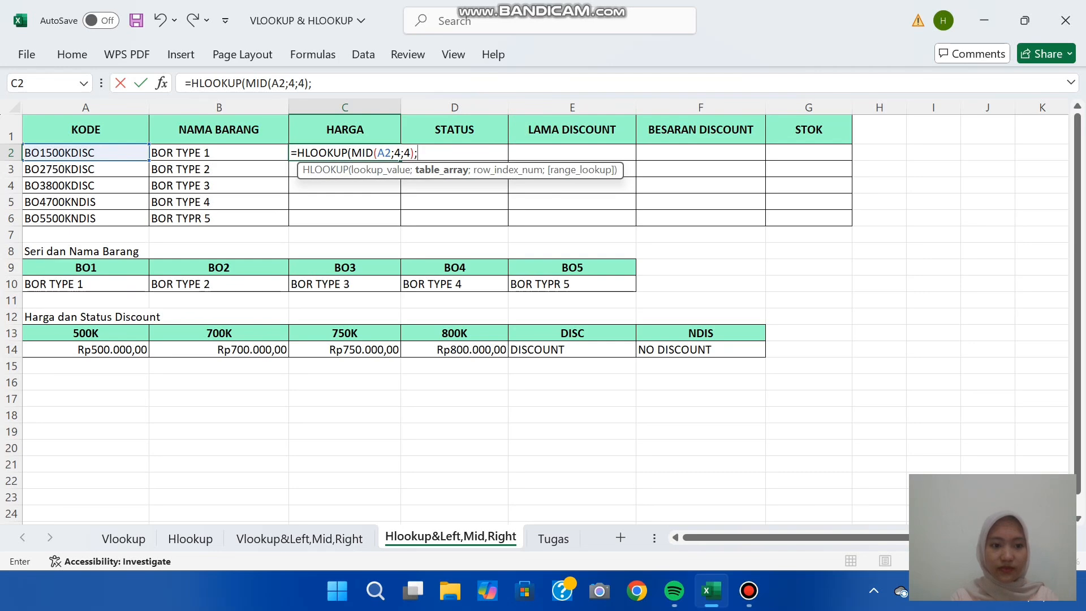
- Complete the C2 HLOOKUP formula with table range A13:F14, row index 2 and match type 0, and fill it down through C6
drag(57, 333, 758, 354)
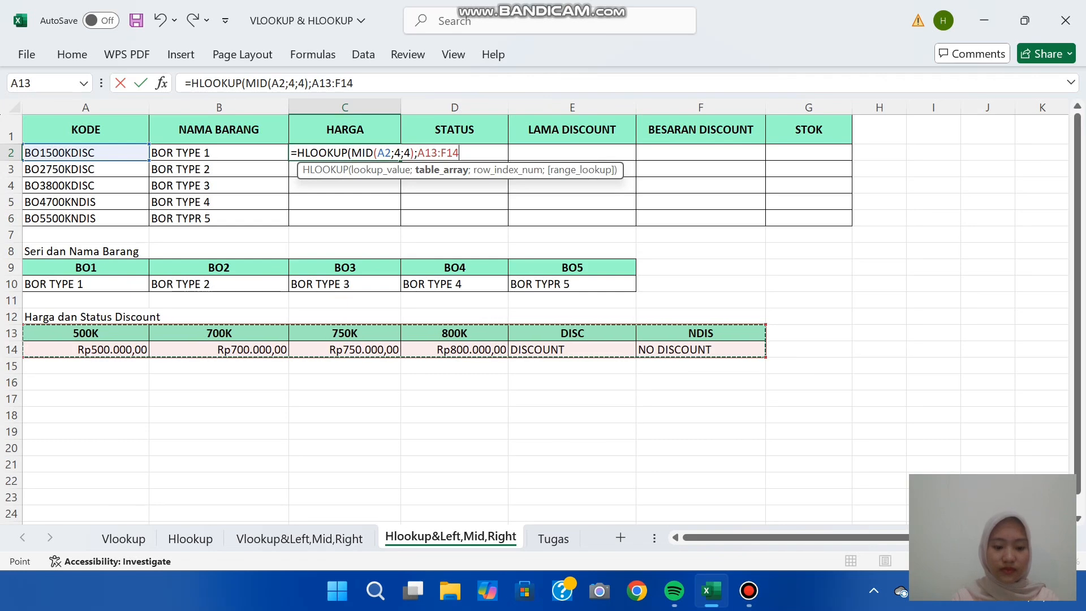
text(;)
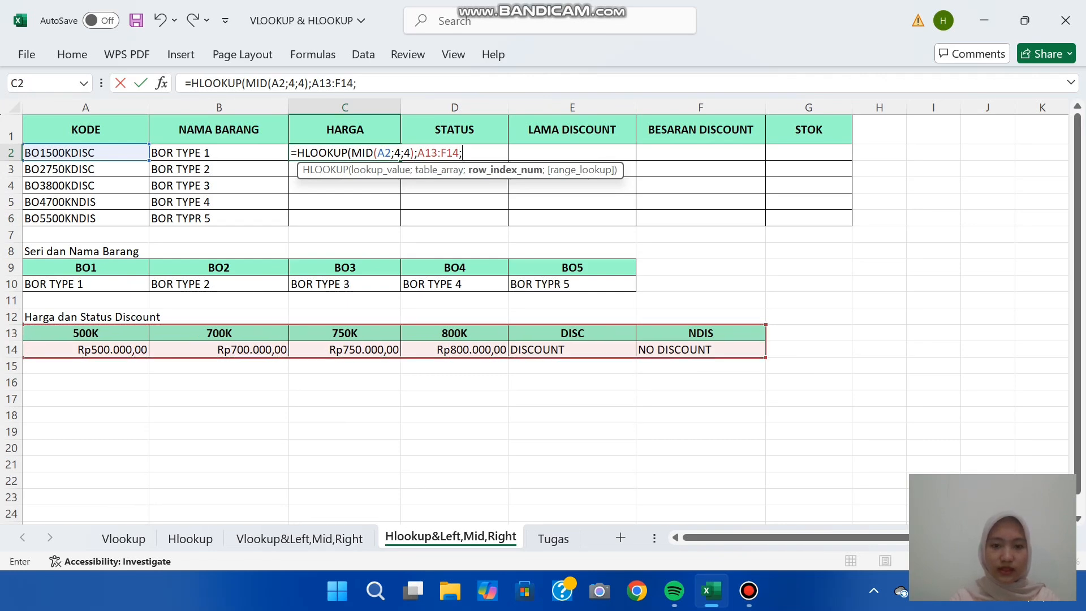
text(2;)
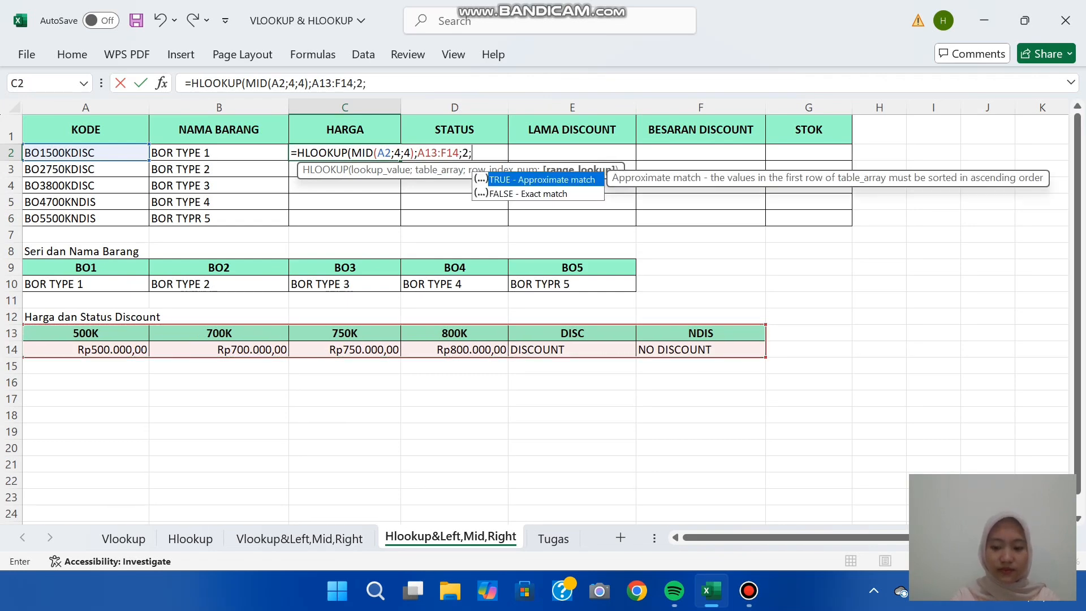
text(0))
key(Return)
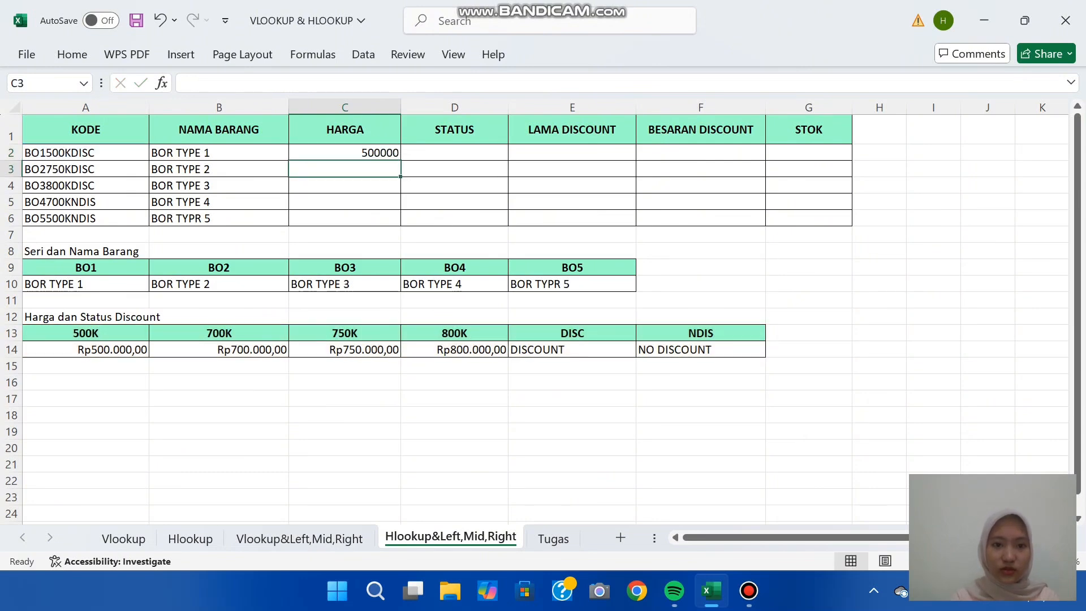
click(344, 153)
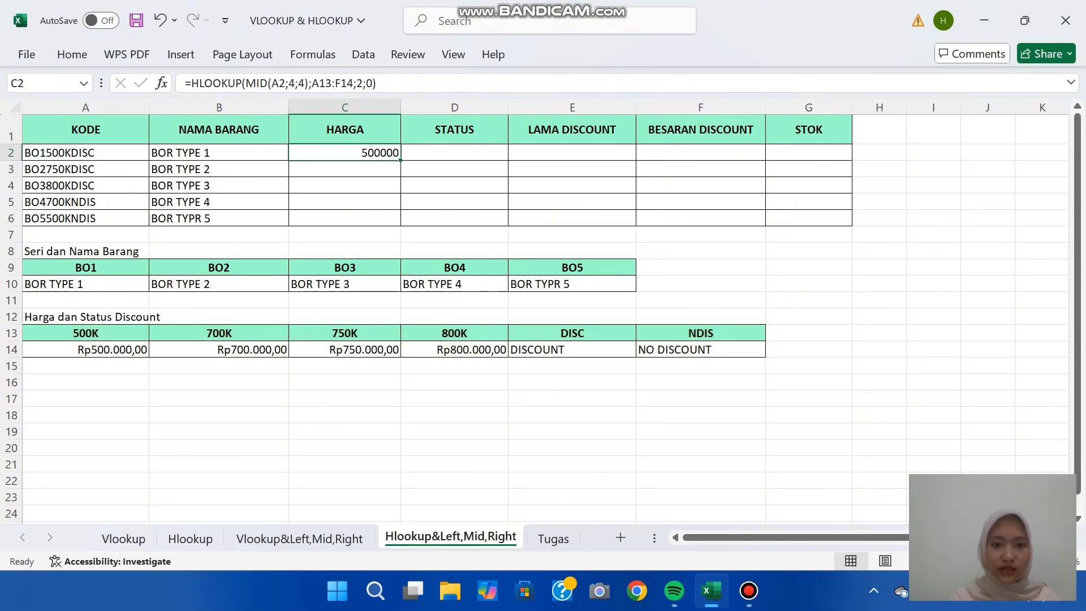
double_click(400, 161)
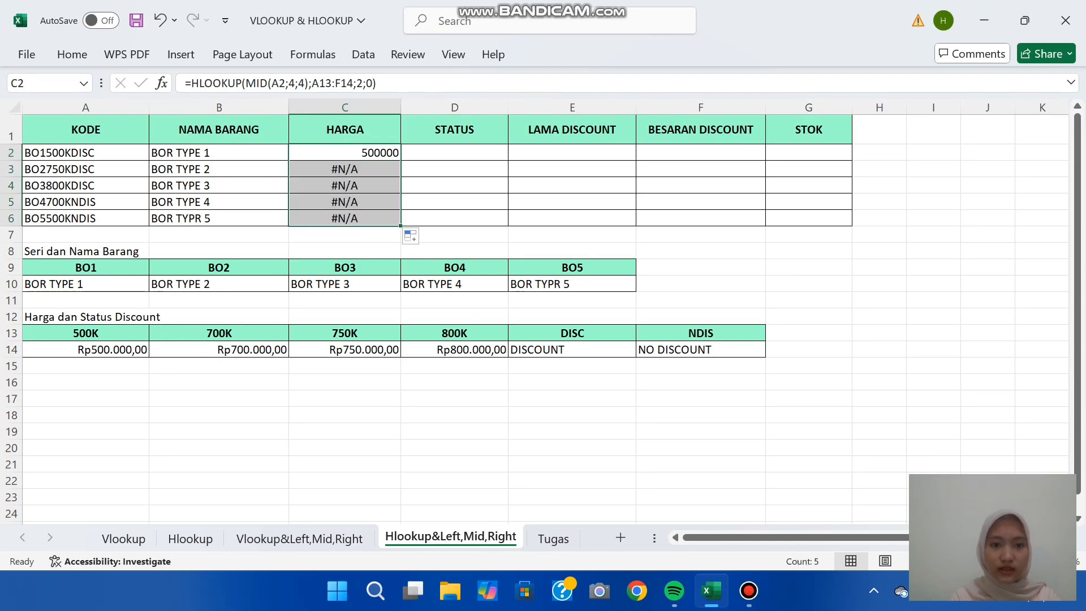
- Replace the table range in the C3 HLOOKUP formula with A13:F14
click(344, 169)
double_click(366, 169)
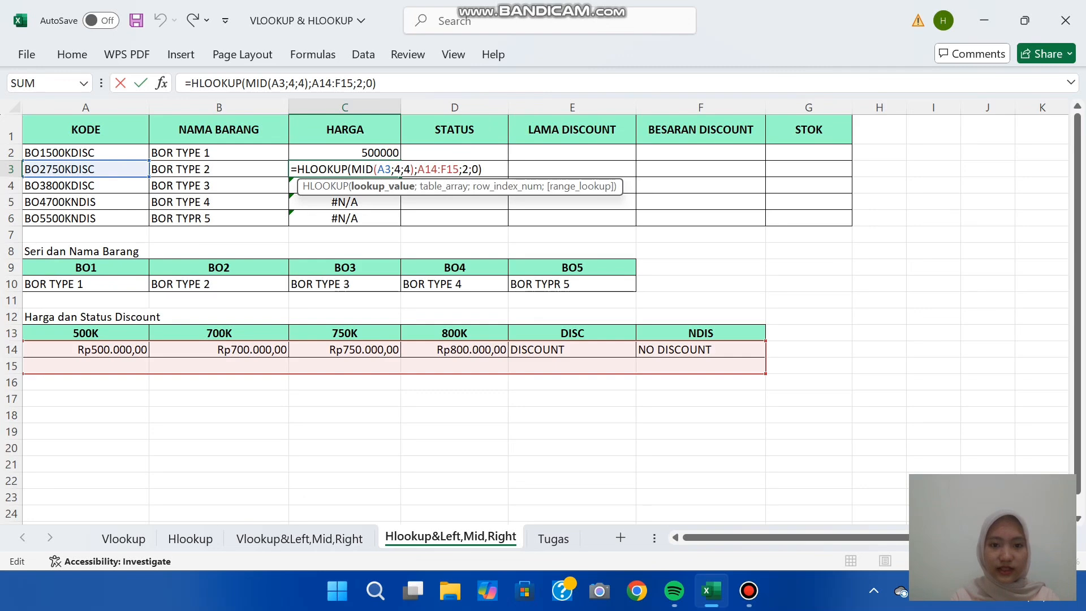
click(459, 169)
key(BackSpace)
key(BackSpace)
key(BackSpace)
key(BackSpace)
key(BackSpace)
key(BackSpace)
key(BackSpace)
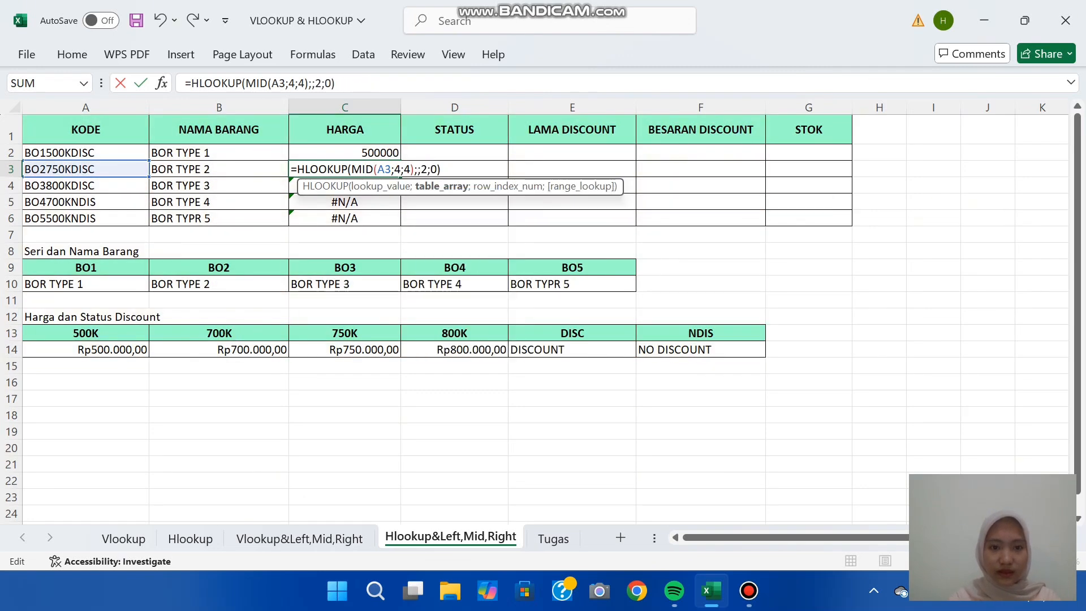
drag(57, 333, 758, 353)
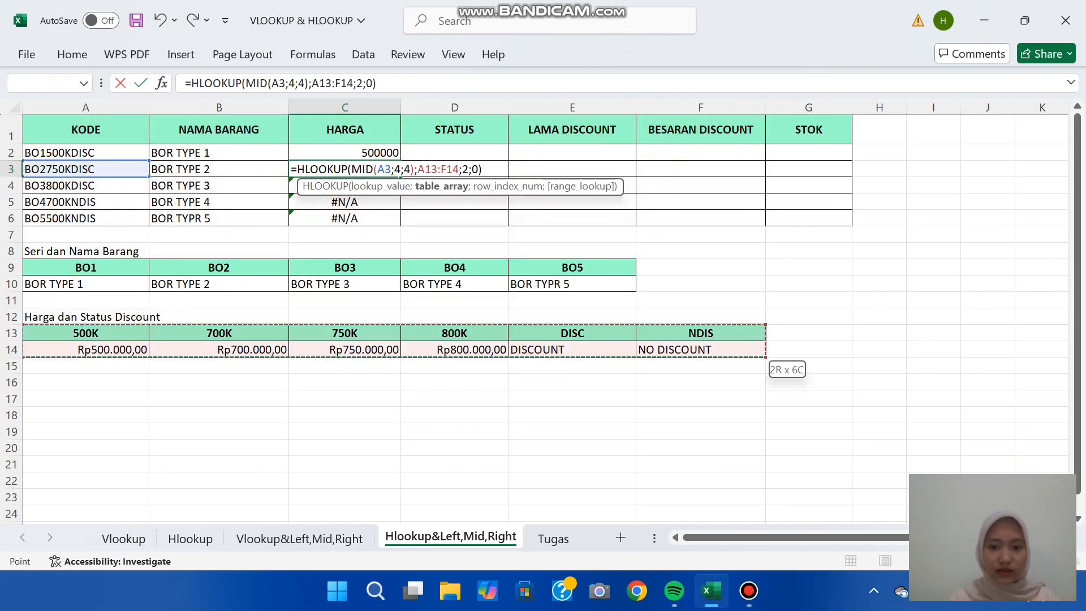
key(Return)
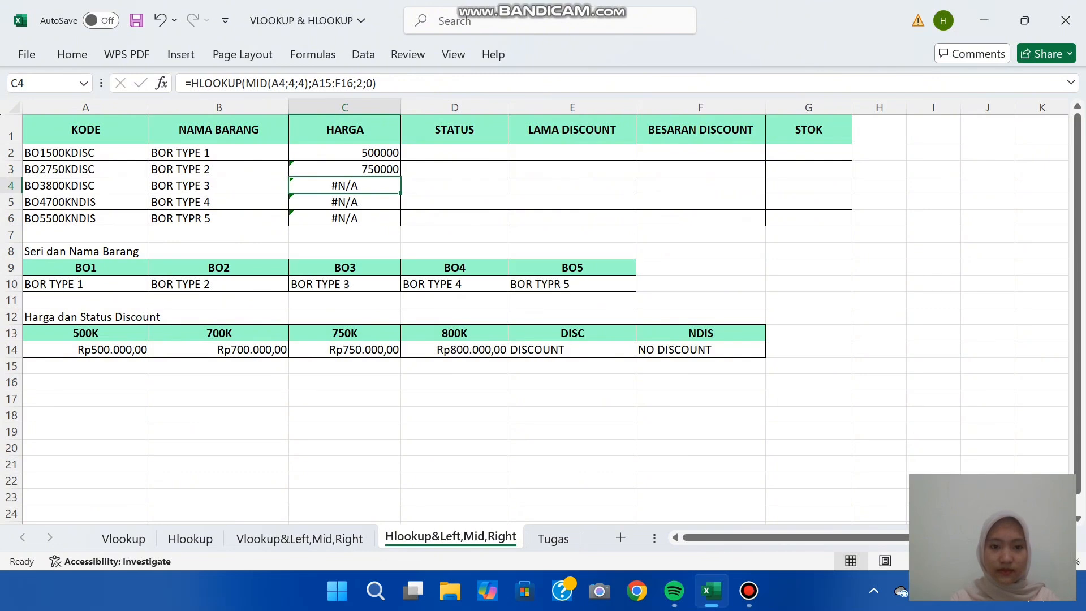
- Correct the HLOOKUP formula in C4 so that its table range is A13:F14
key(F2)
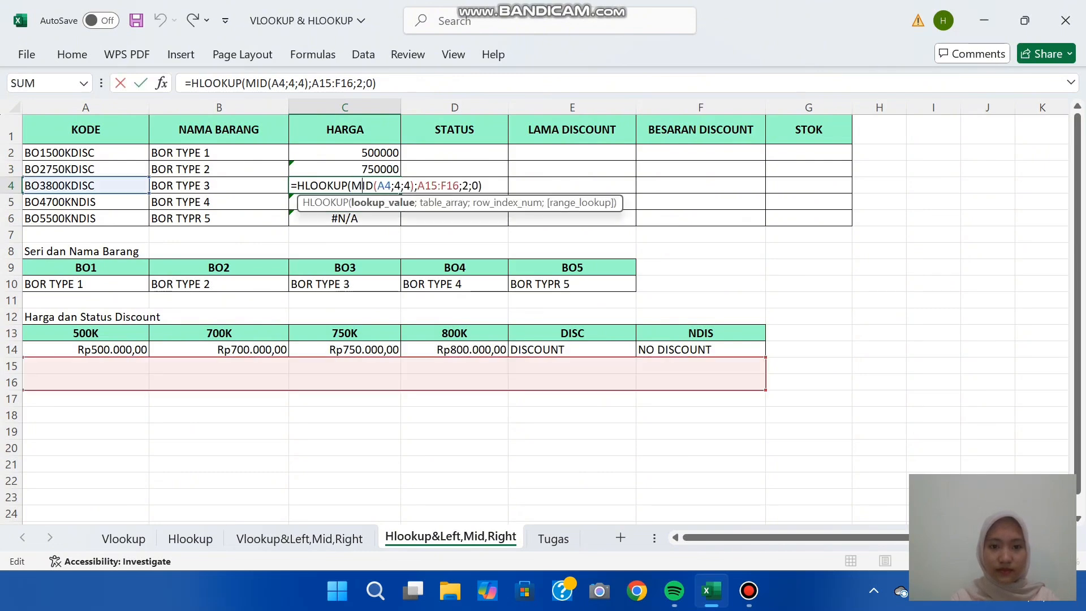
drag(418, 185, 459, 185)
text(A)
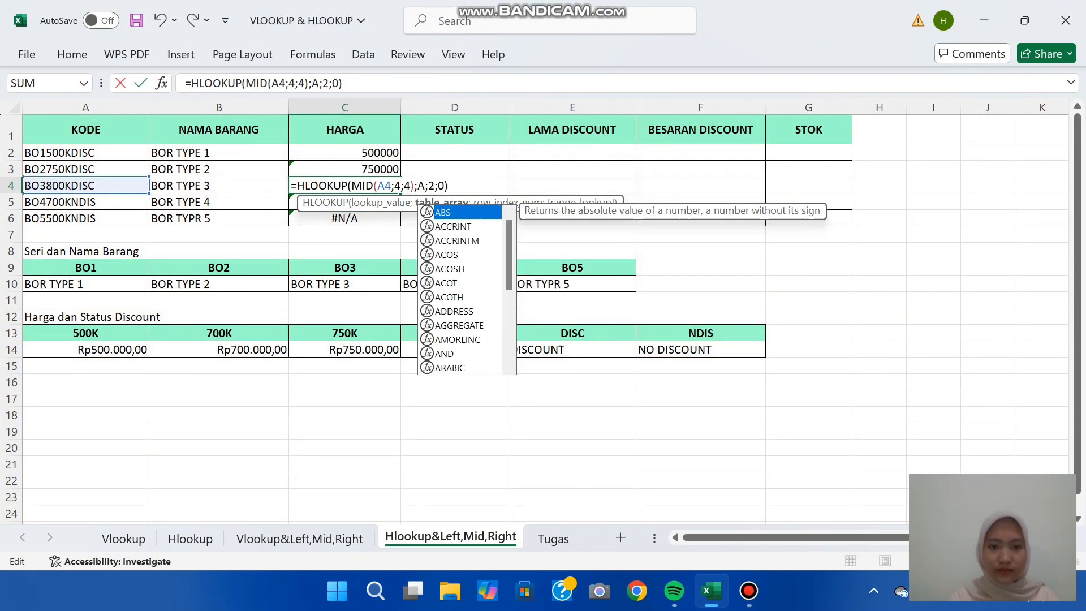
key(BackSpace)
drag(56, 333, 761, 353)
key(Return)
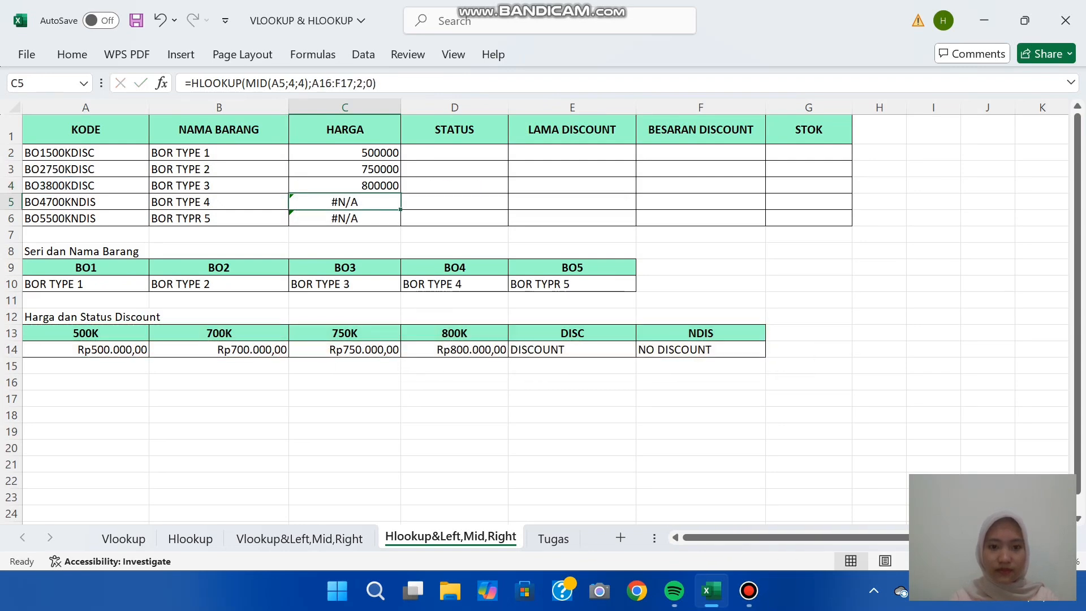
- Try to replace the table range in the C5 HLOOKUP formula with the Harga dan Status Discount table
double_click(362, 194)
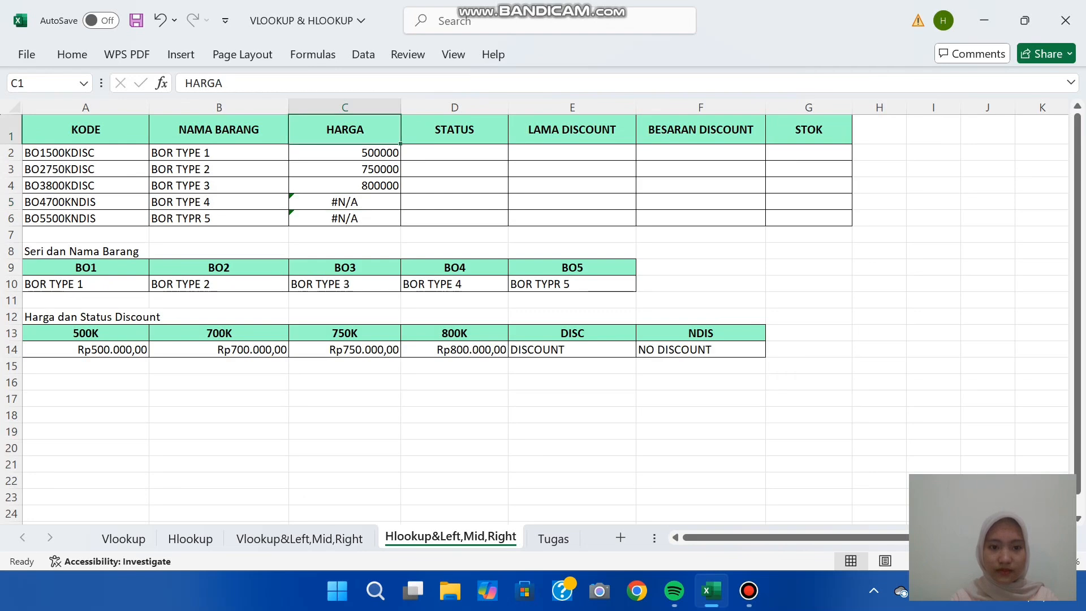
double_click(361, 201)
drag(362, 202, 459, 202)
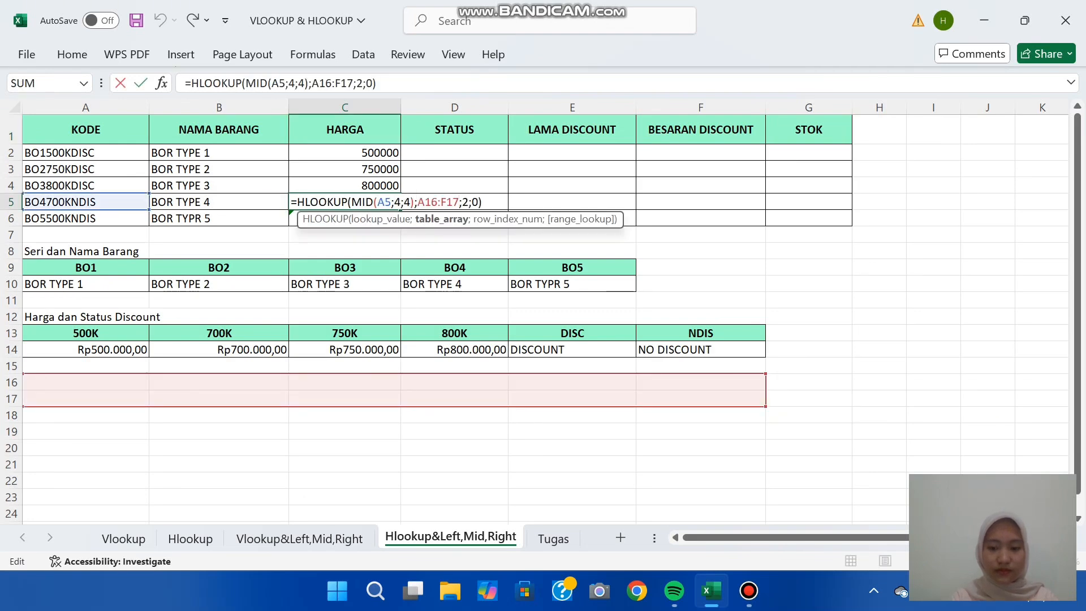
key(BackSpace)
key(BackSpace)
key(BackSpace)
key(BackSpace)
key(BackSpace)
key(BackSpace)
key(BackSpace)
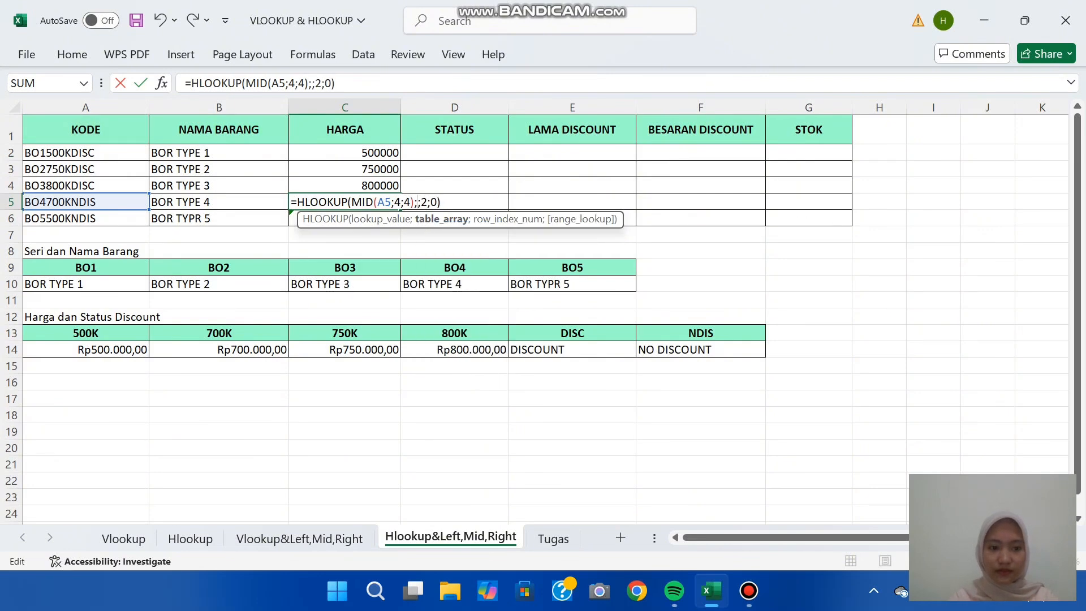
drag(113, 349, 571, 349)
click(113, 334)
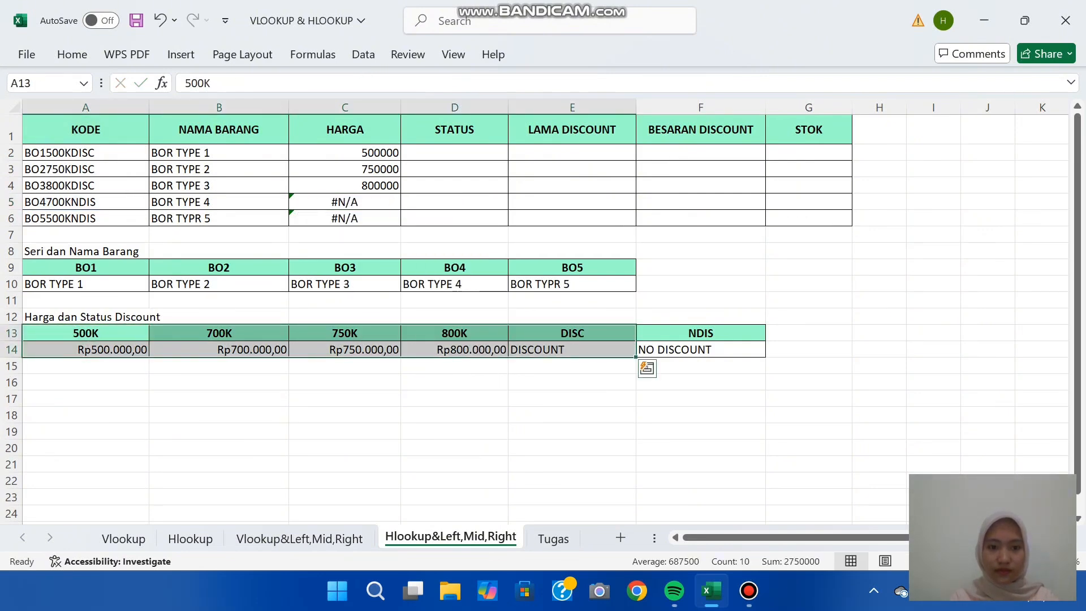
- Set the table range of the HLOOKUP formula in C5 to rows 13 and 14 of the Harga dan Status Discount table
double_click(341, 201)
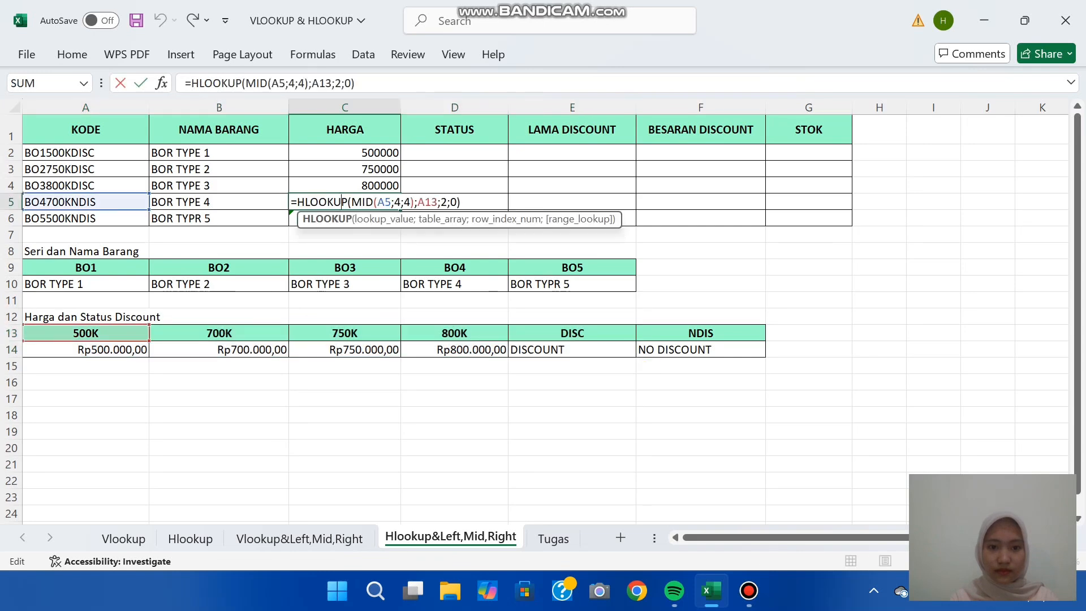
click(431, 202)
key(BackSpace)
key(BackSpace)
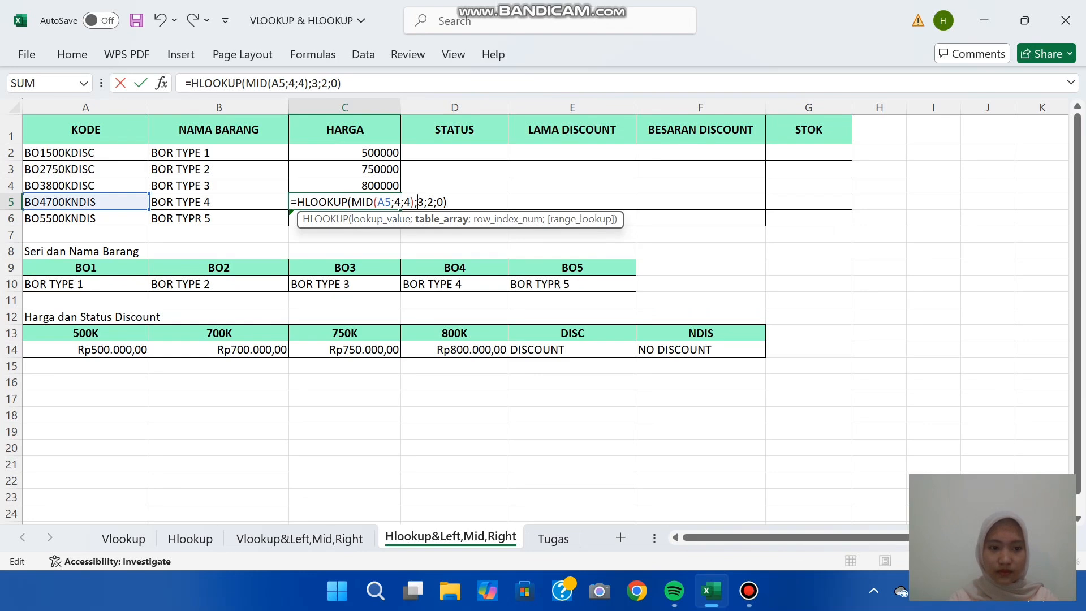
drag(68, 334, 628, 335)
click(621, 334)
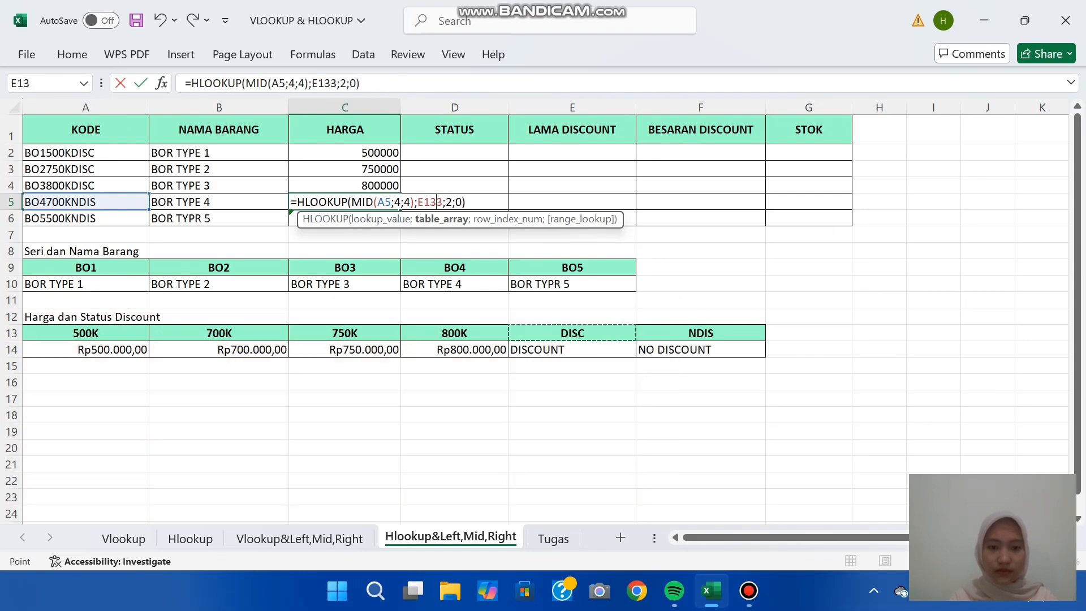
key(F2)
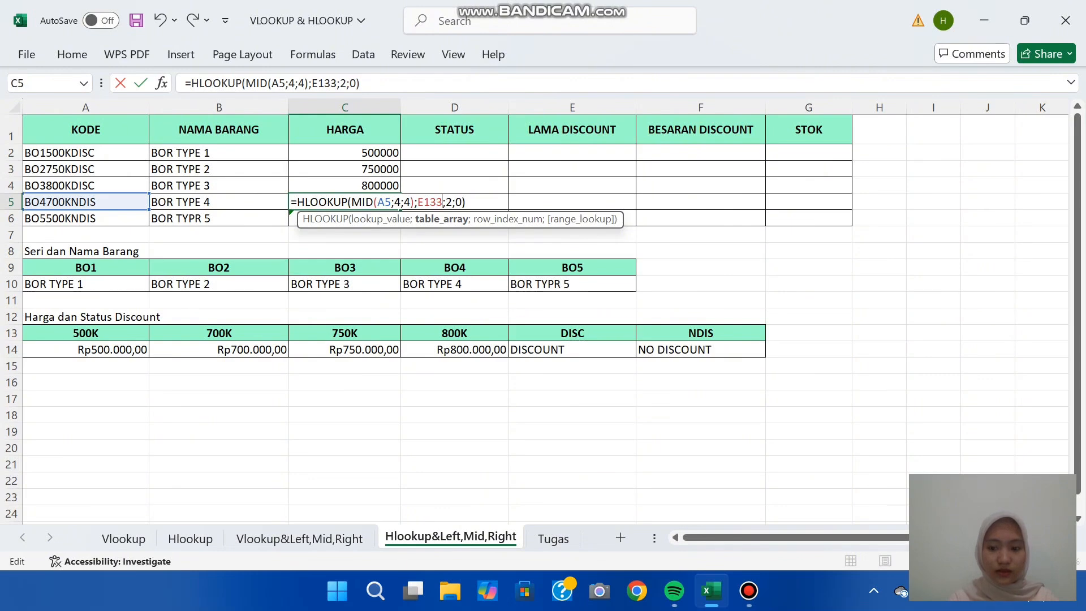
key(BackSpace)
key(BackSpace)
key(BackSpace)
key(BackSpace)
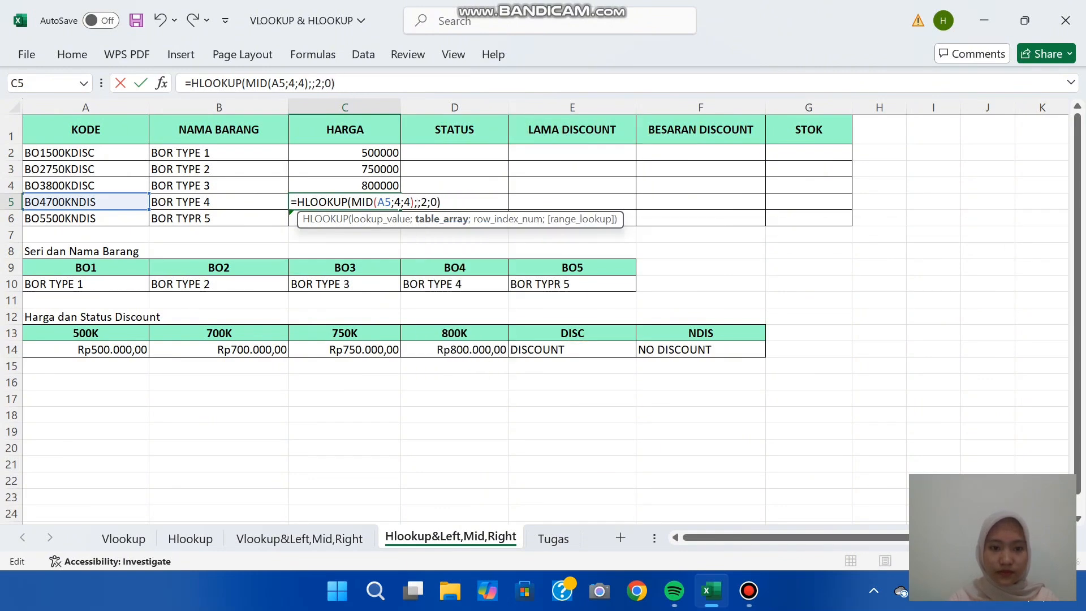
drag(62, 334, 632, 354)
key(Return)
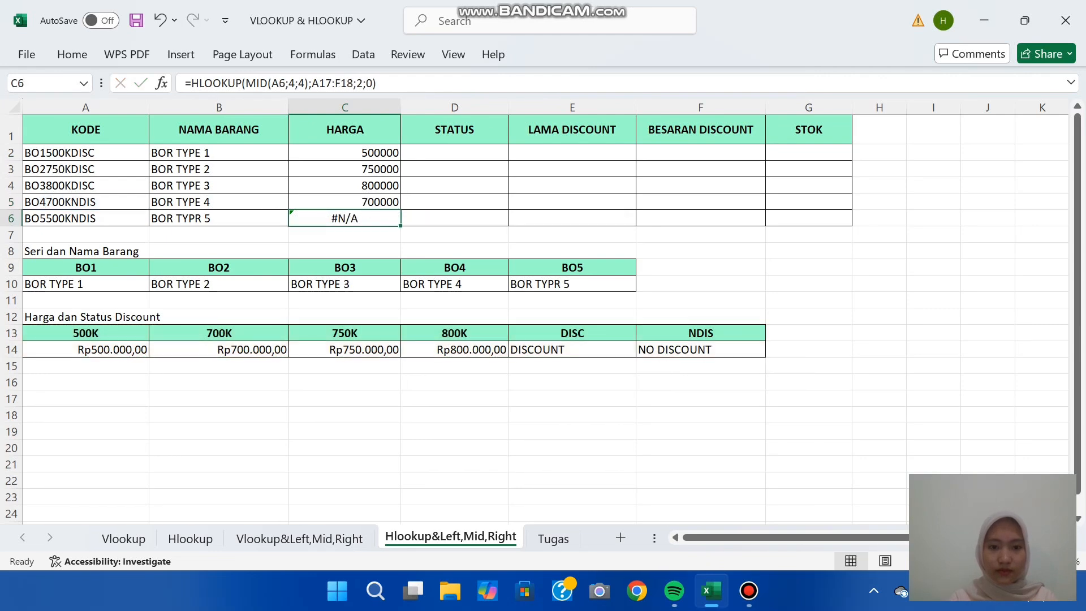
- Replace the table range in the C6 HLOOKUP formula with A13:F14
double_click(378, 218)
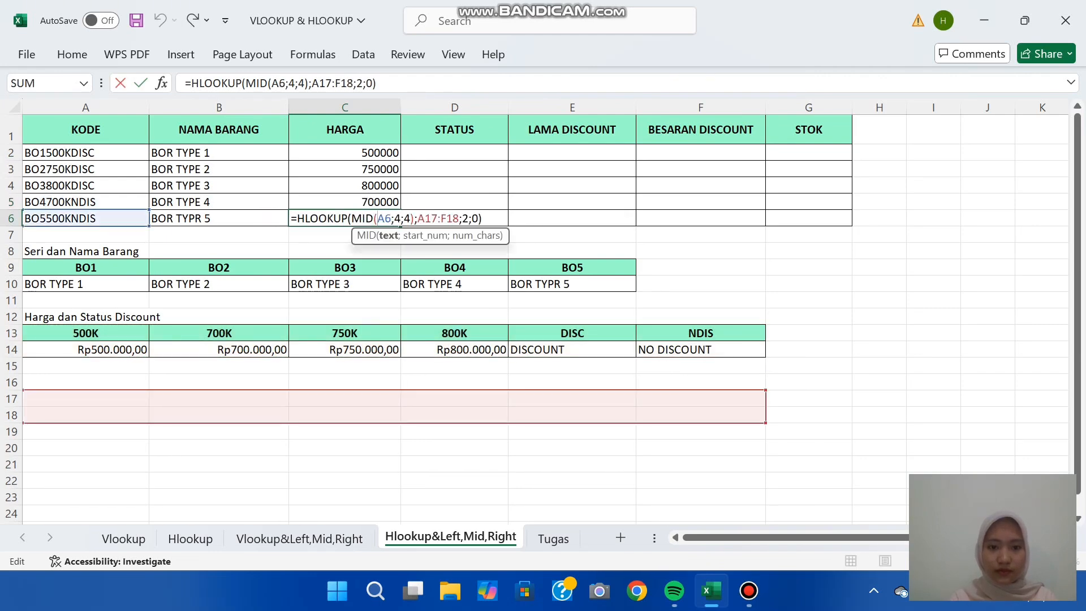
click(459, 219)
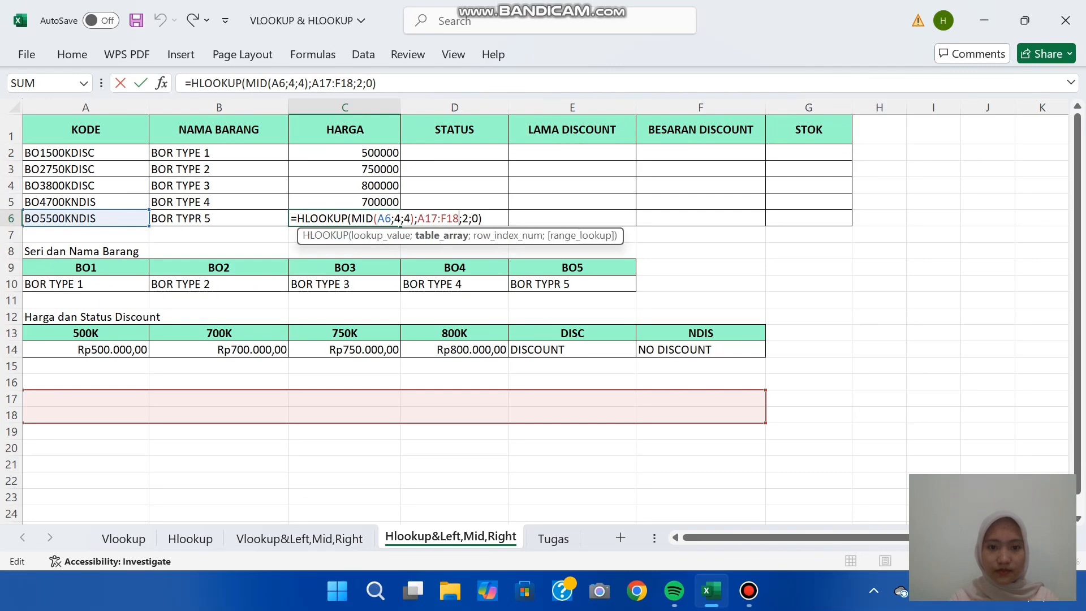
key(BackSpace)
key(BackSpace)
key(BackSpace)
key(BackSpace)
key(BackSpace)
key(BackSpace)
key(BackSpace)
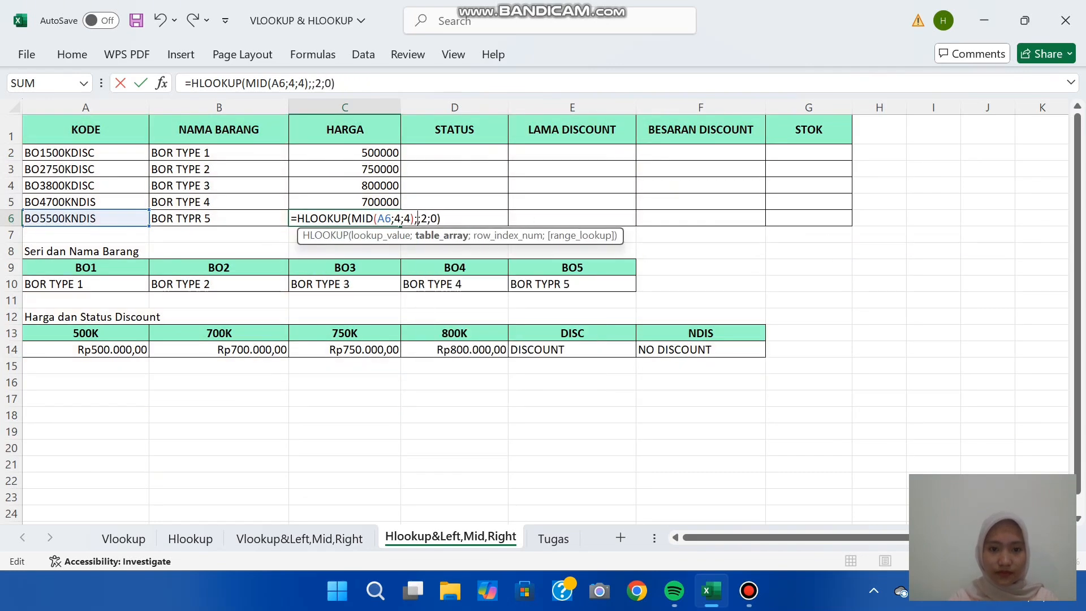
drag(85, 333, 752, 351)
key(Return)
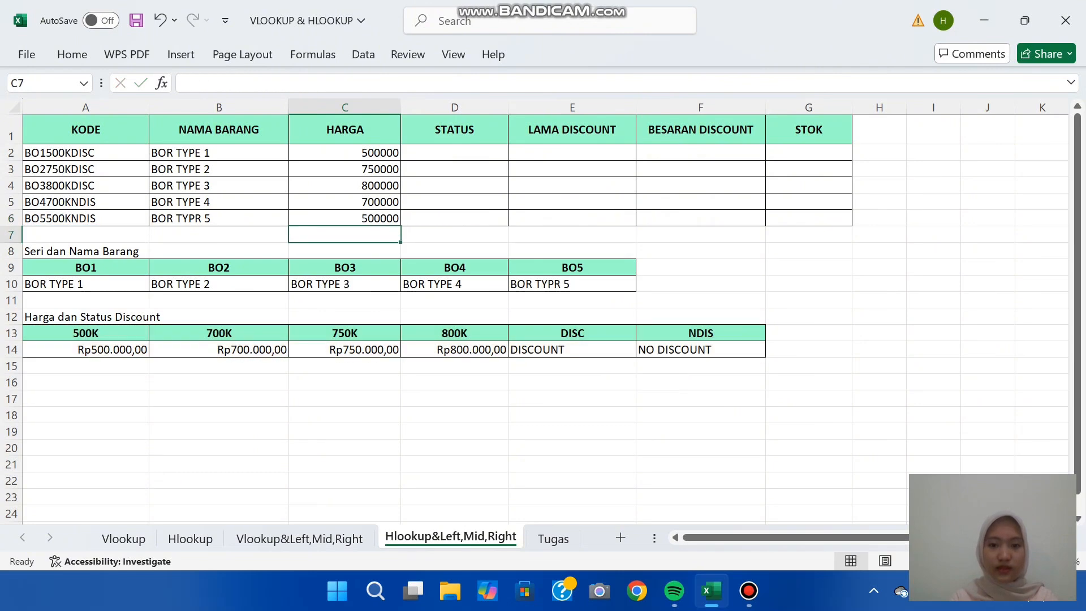
- Begin an HLOOKUP formula in D2 under STATUS, using RIGHT(A2;4) as the lookup value
click(454, 153)
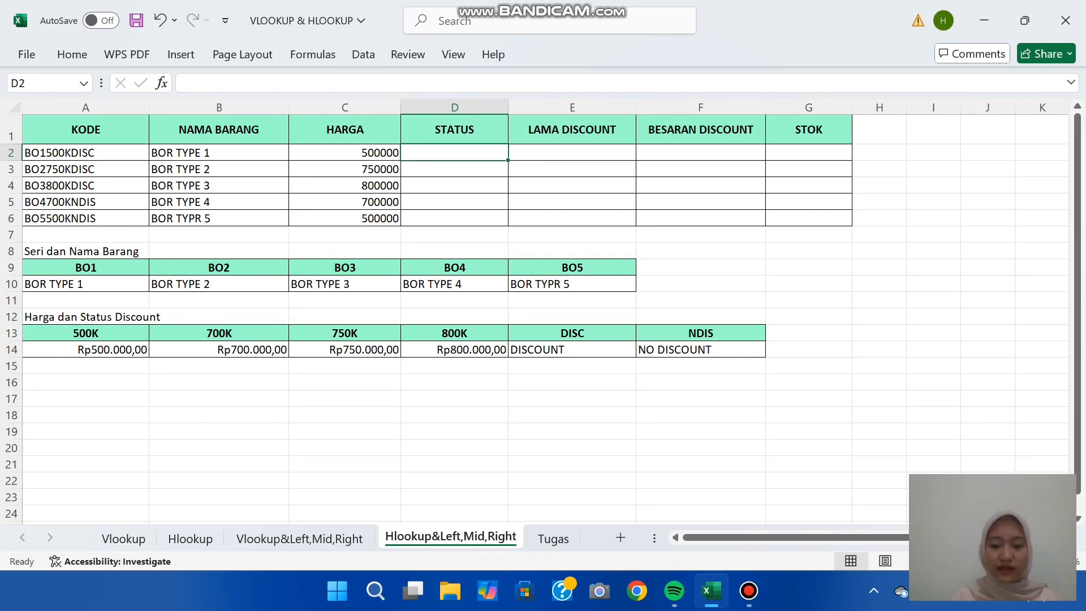
text(=HLOO)
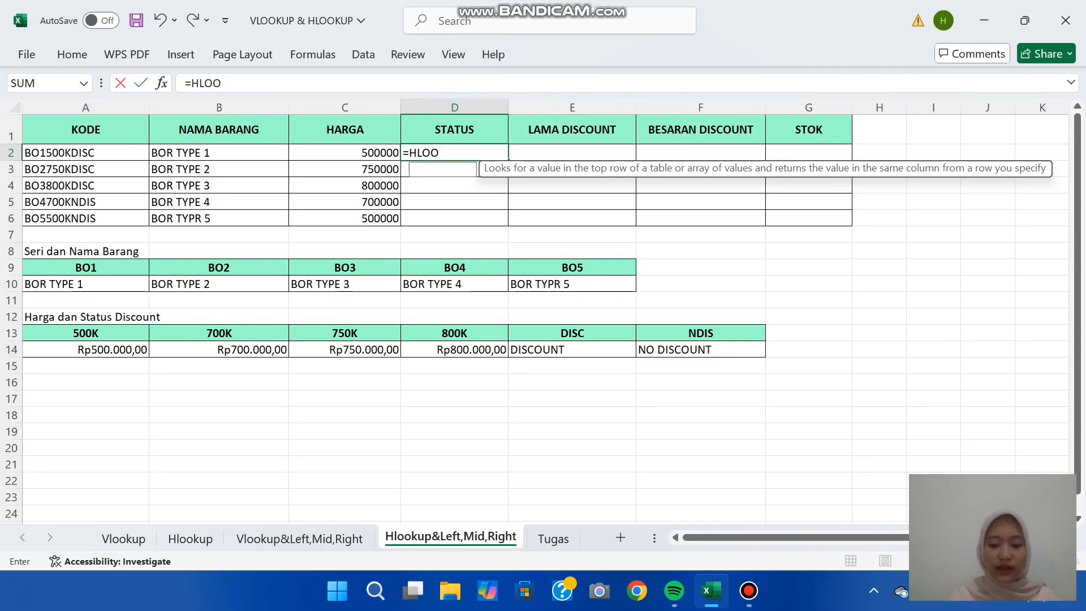
text(KUP()
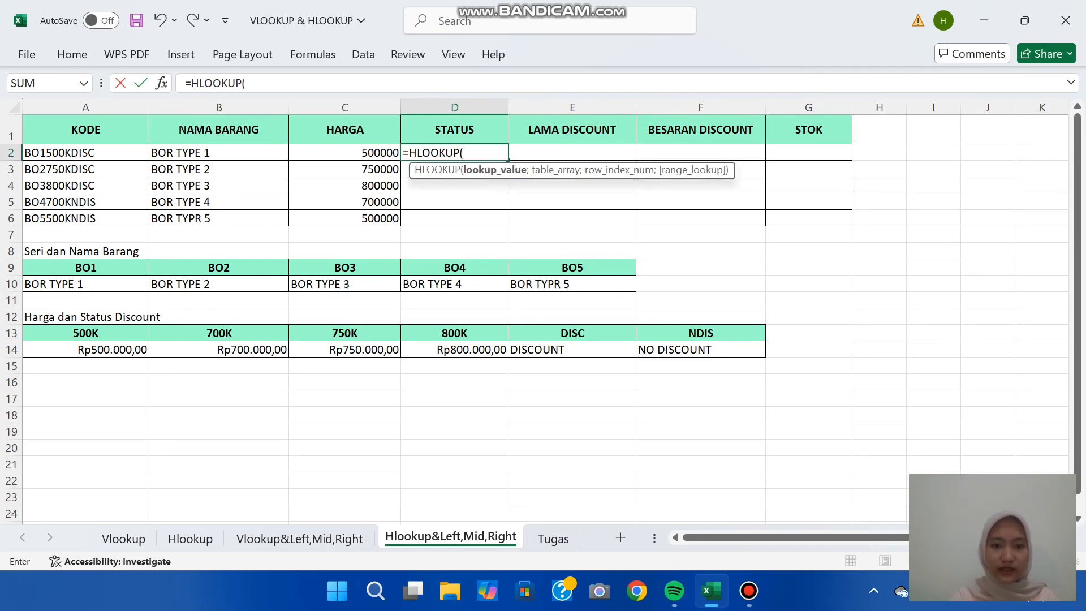
text(RIGHT)
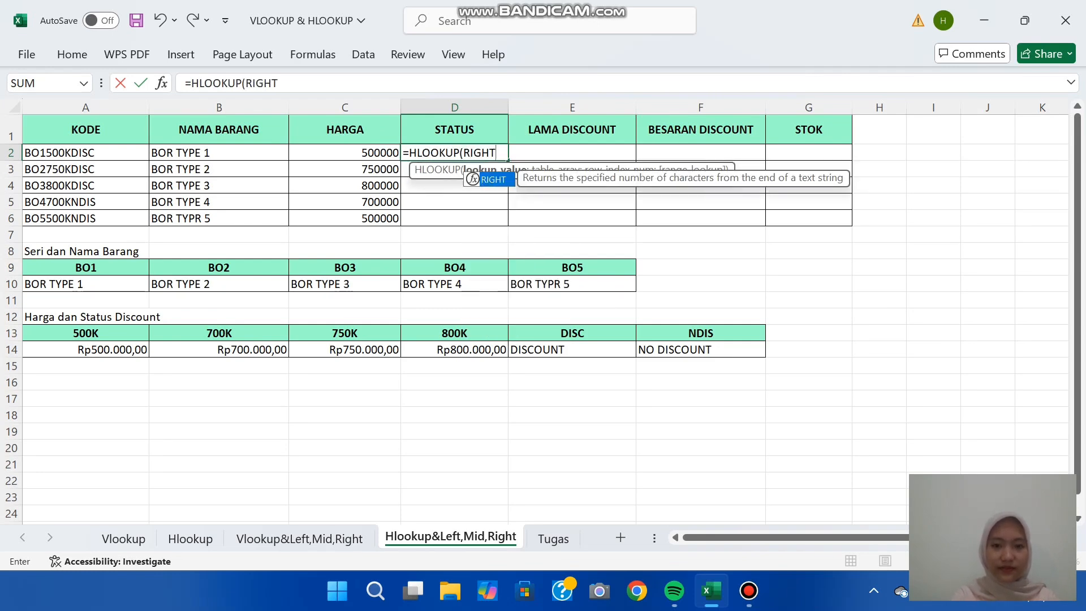
text(()
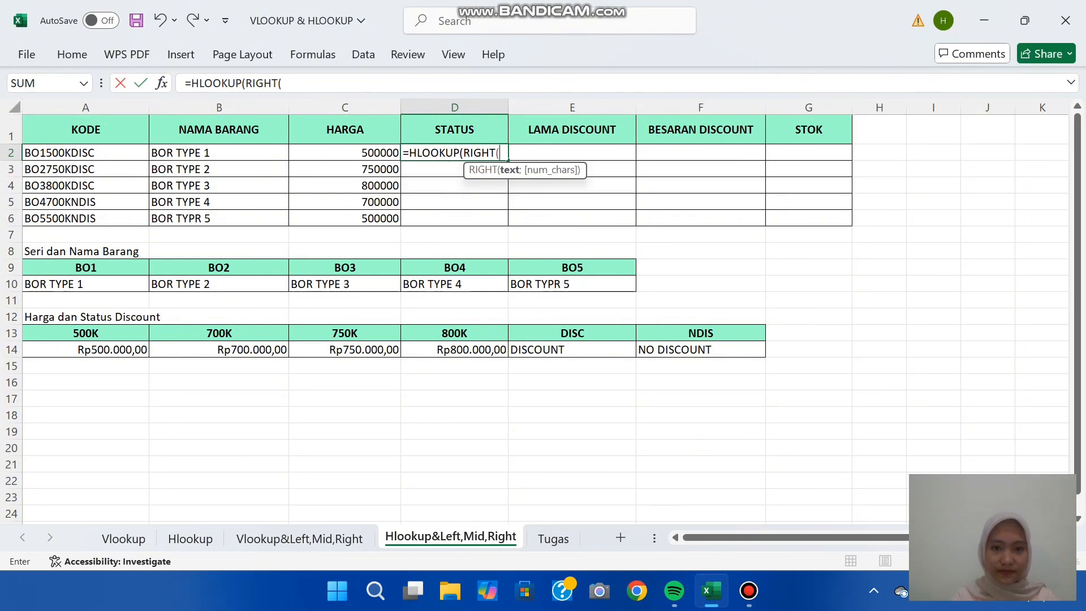
click(86, 152)
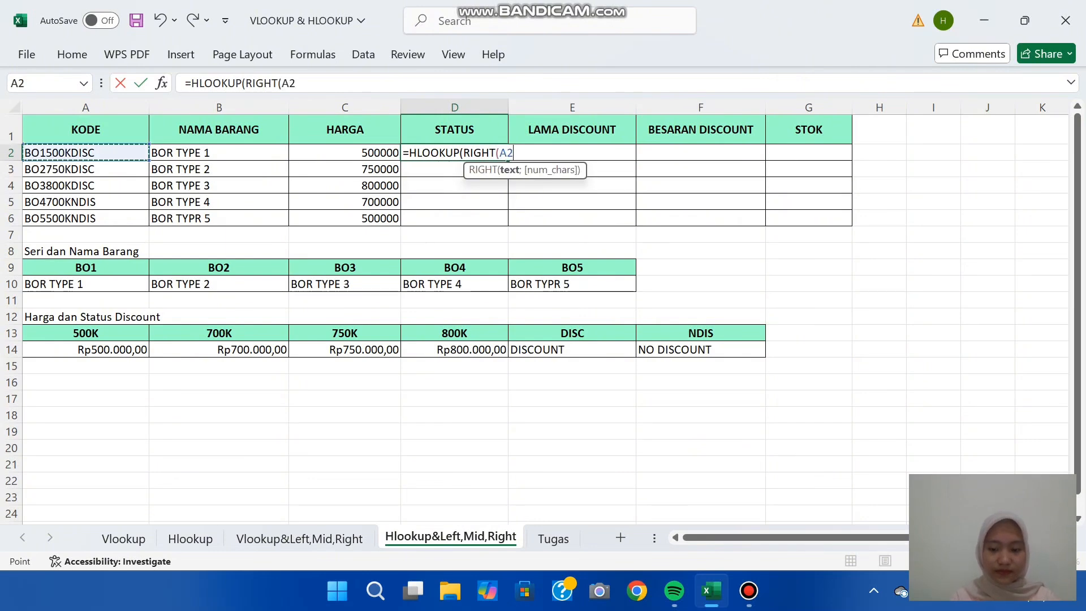
text(;)
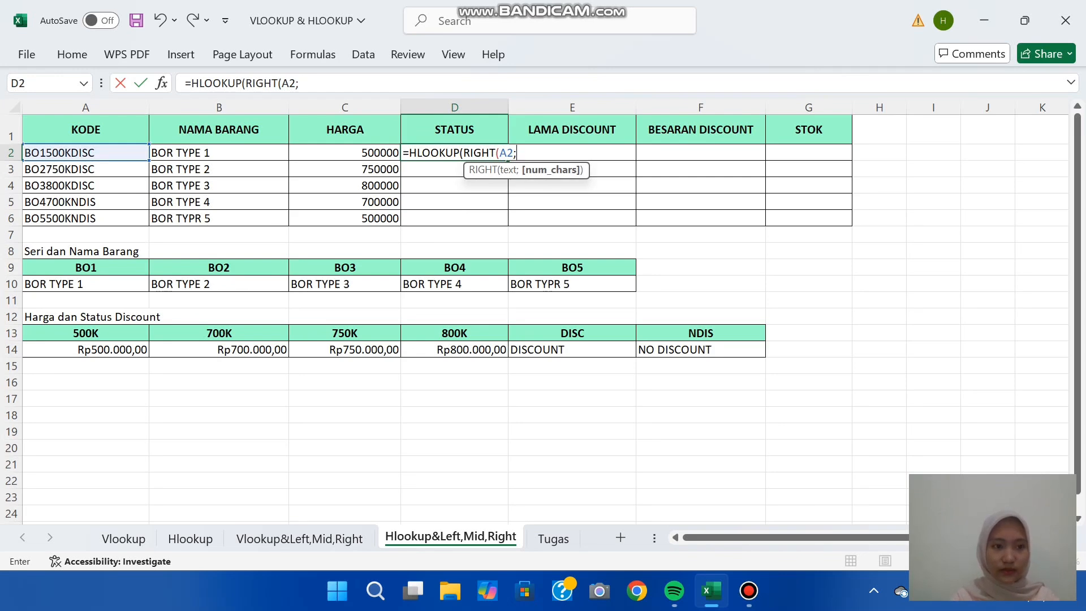
text(4)
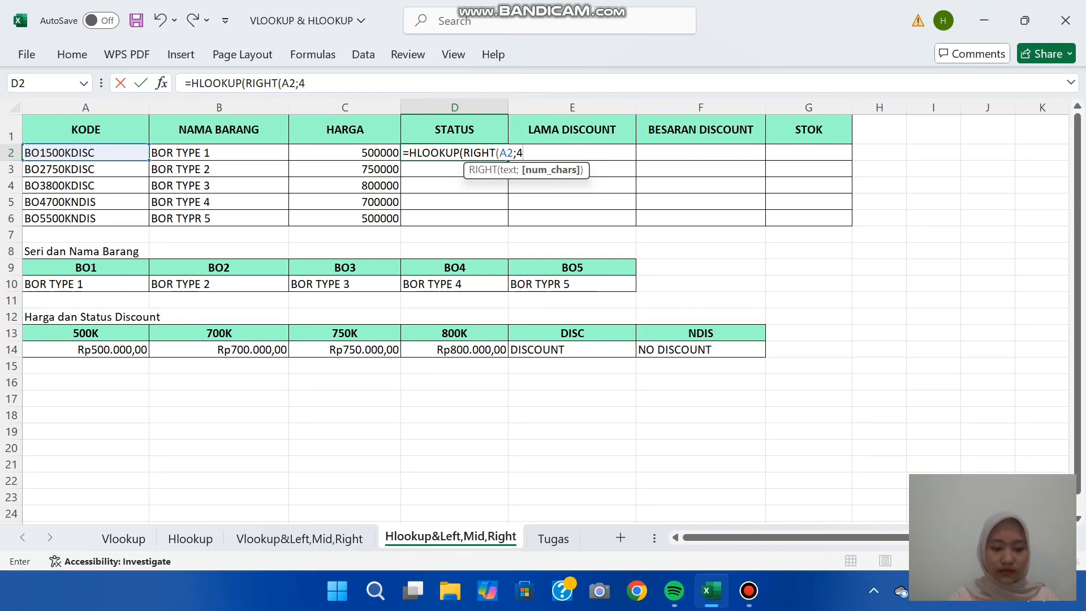
text();)
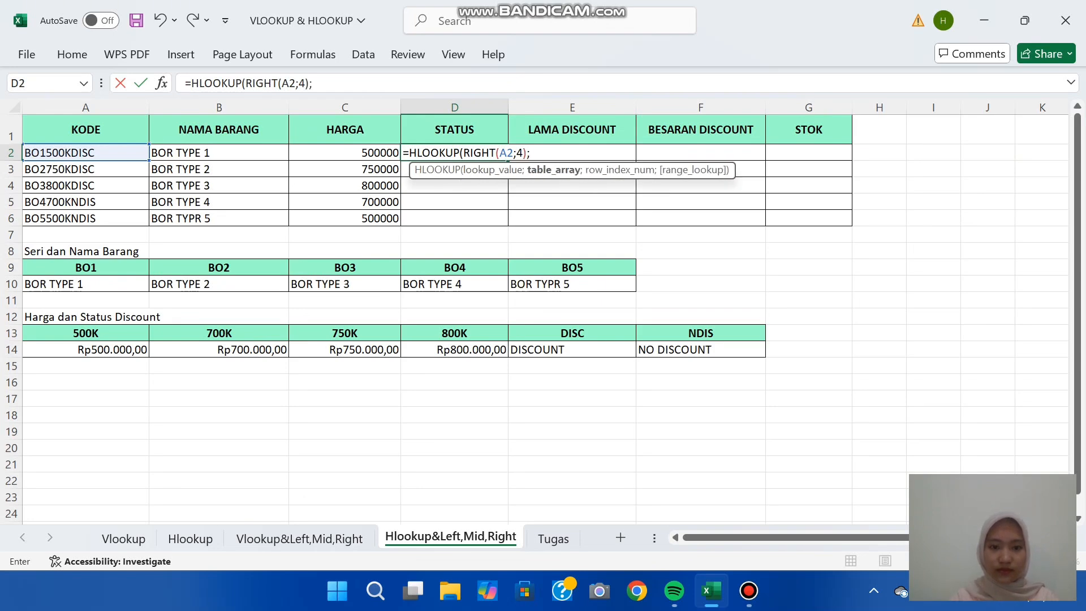
- Complete the D2 HLOOKUP with table range A13:F14, row index 2 and range lookup 0, and fill the formula down to D6
drag(84, 333, 481, 349)
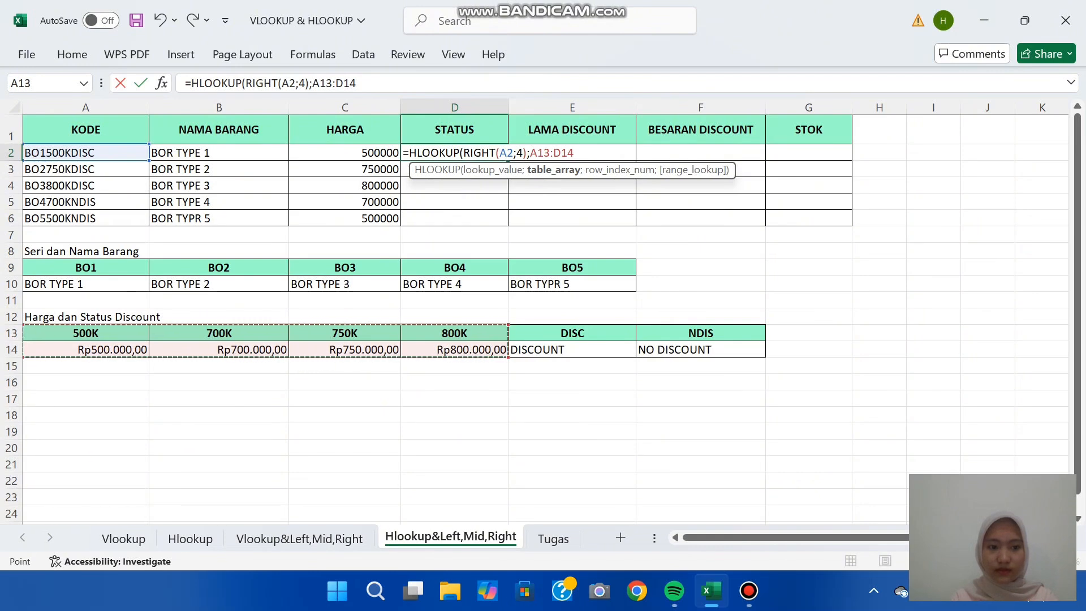
click(85, 333)
drag(85, 333, 760, 353)
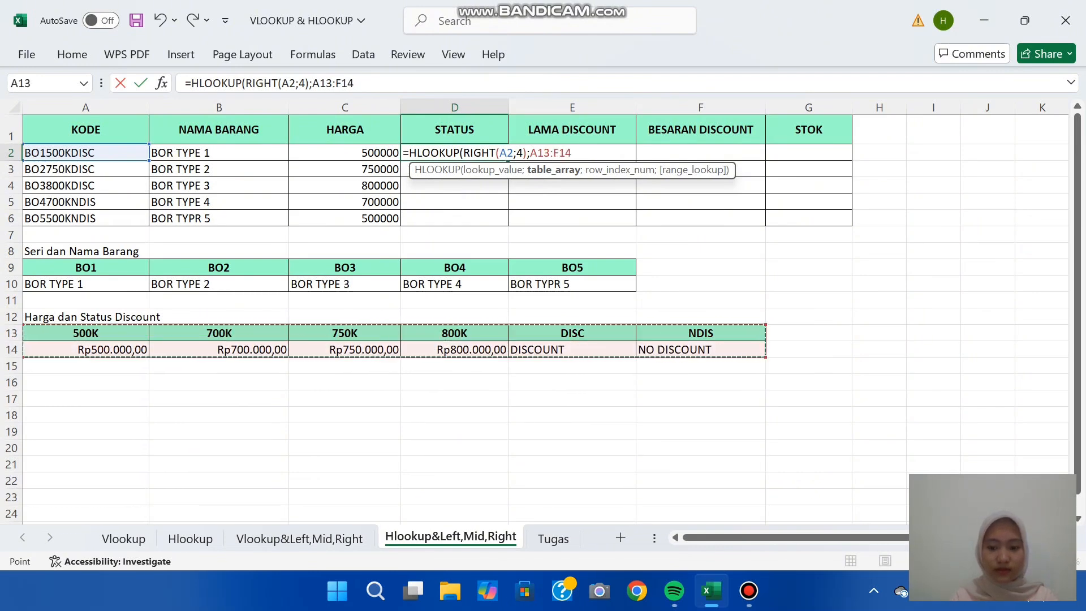
text(;)
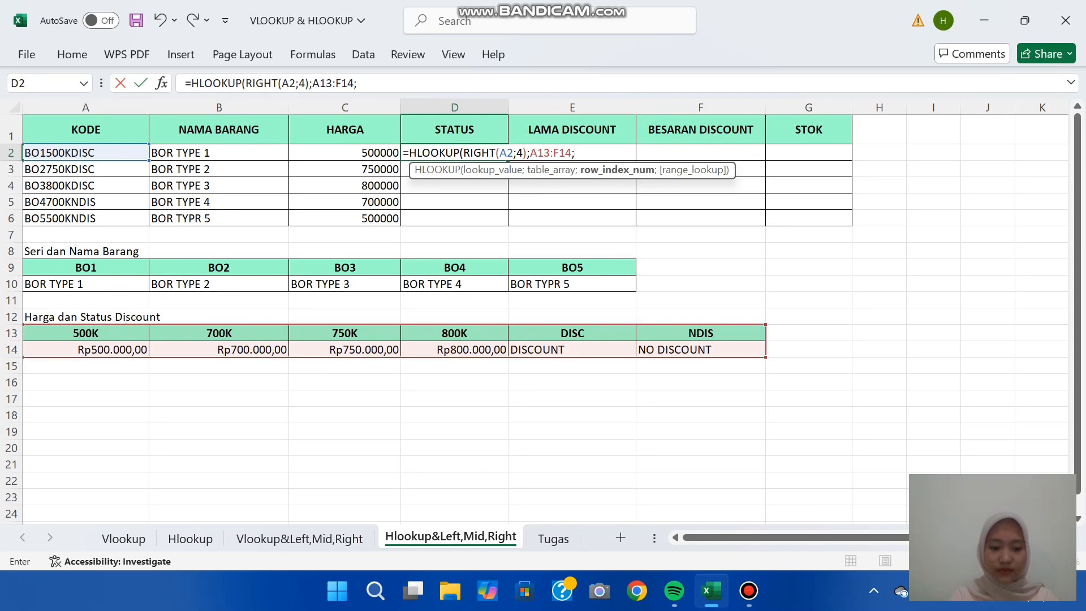
text(2;)
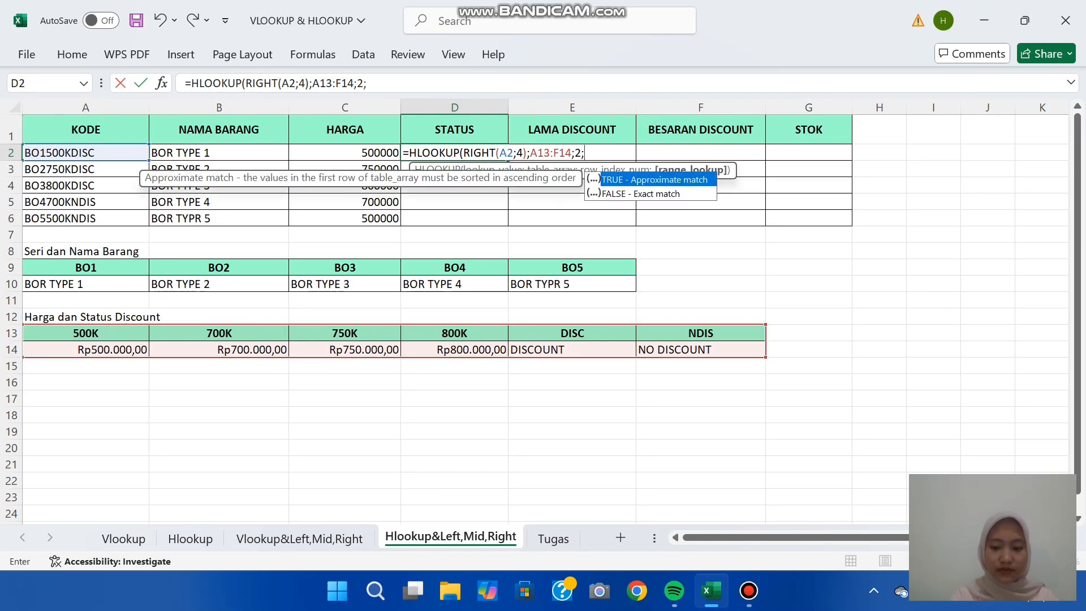
text(0))
key(Return)
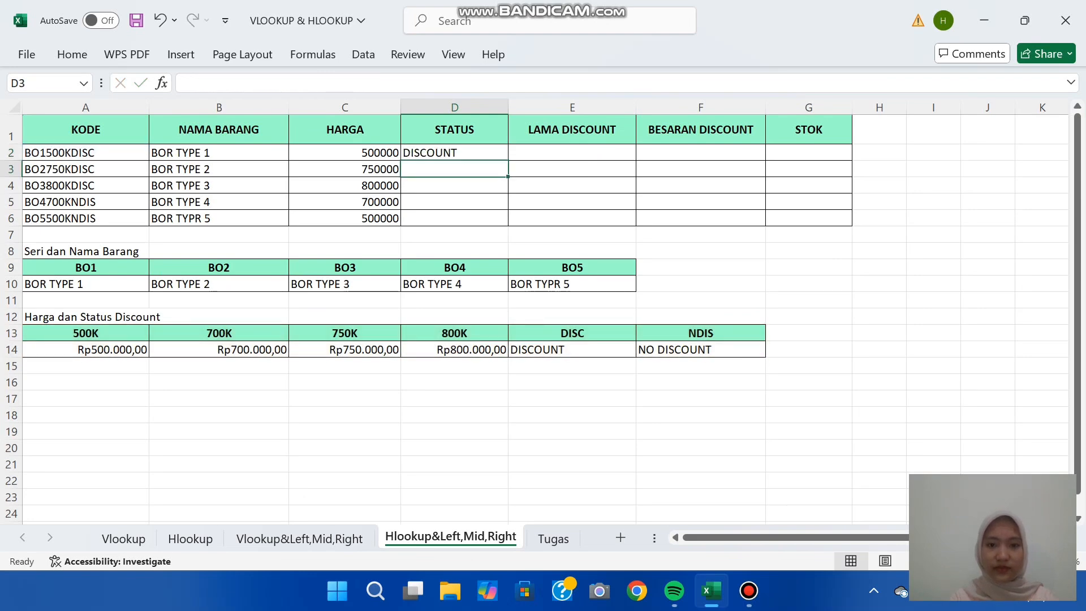
click(454, 152)
drag(507, 160, 507, 223)
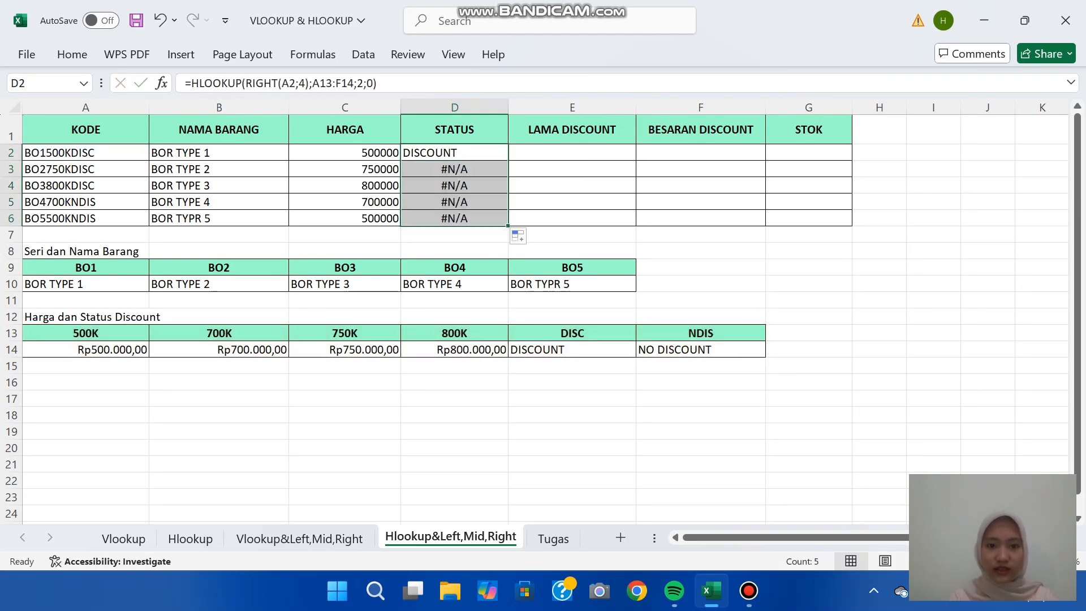
- Correct the table range of the D3 HLOOKUP formula to A13:F14
double_click(475, 169)
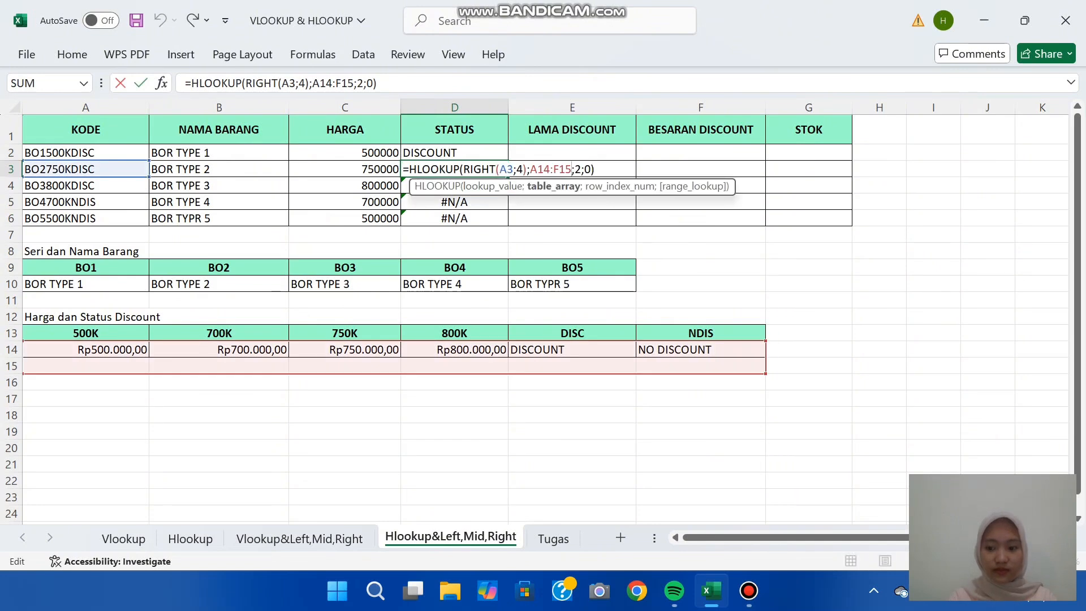
key(BackSpace)
key(BackSpace)
key(BackSpace)
key(BackSpace)
key(BackSpace)
key(BackSpace)
key(BackSpace)
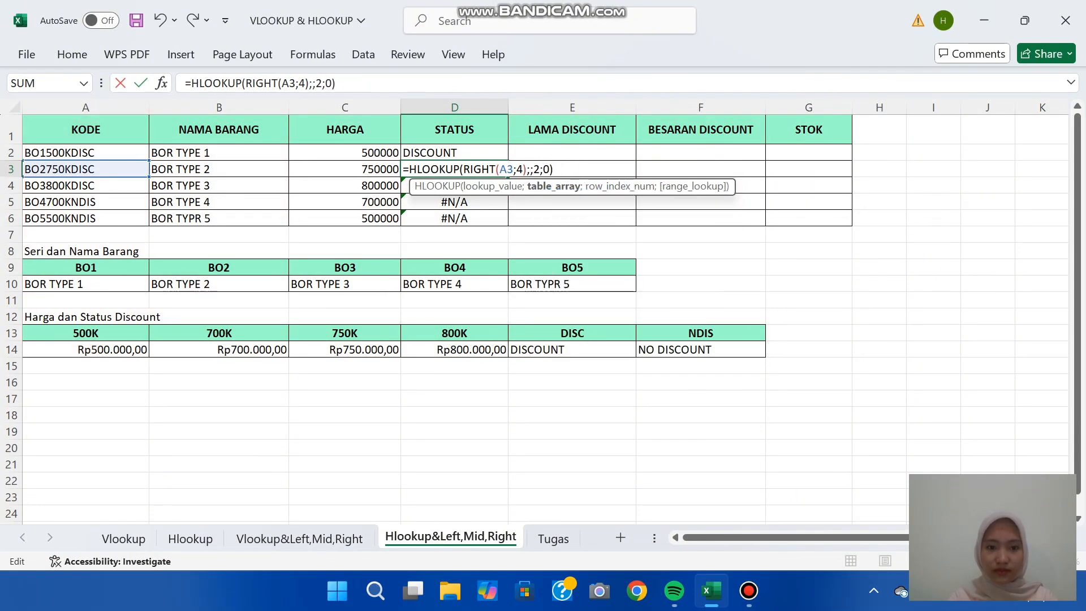
drag(85, 333, 735, 351)
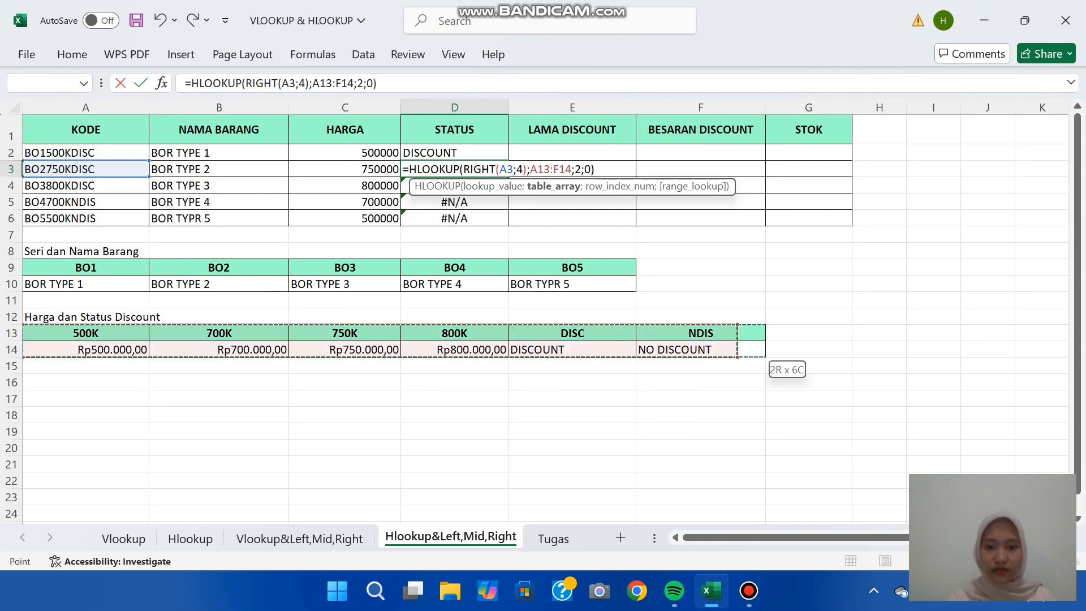
key(Return)
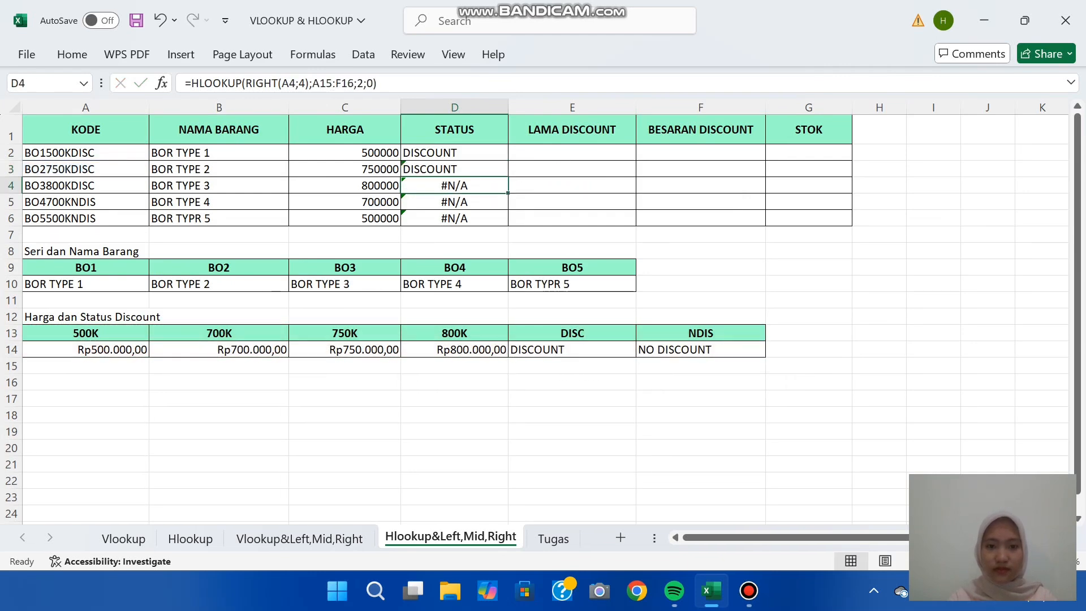
- Replace the shifted table range in the D4 HLOOKUP formula with rows 13 and 14 of the Harga dan Status Discount table
key(F2)
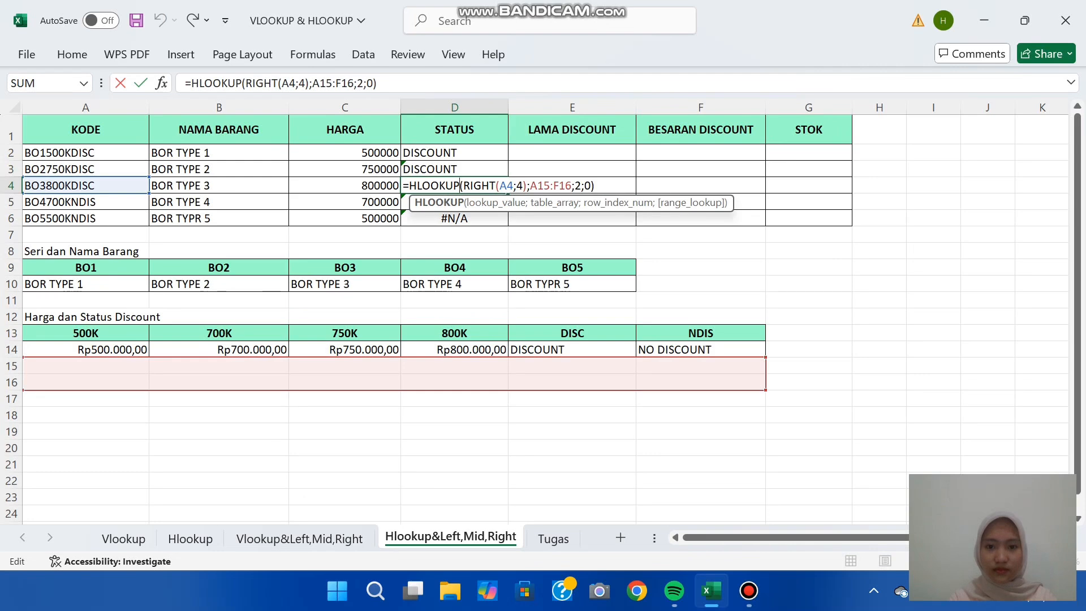
key(BackSpace)
key(BackSpace)
key(BackSpace)
key(BackSpace)
key(BackSpace)
key(BackSpace)
key(BackSpace)
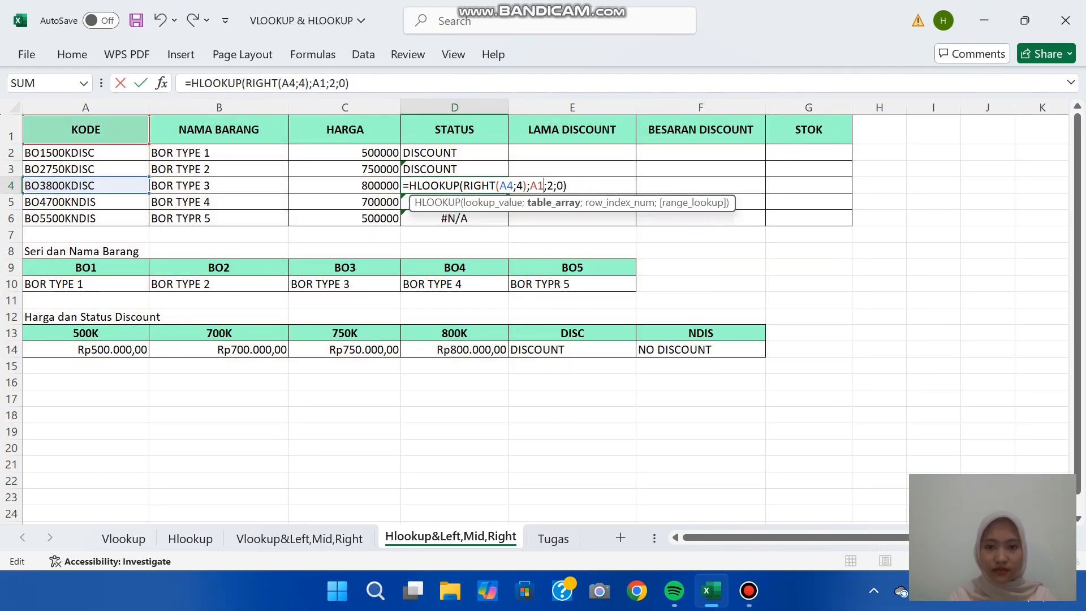
drag(68, 336, 761, 353)
key(Return)
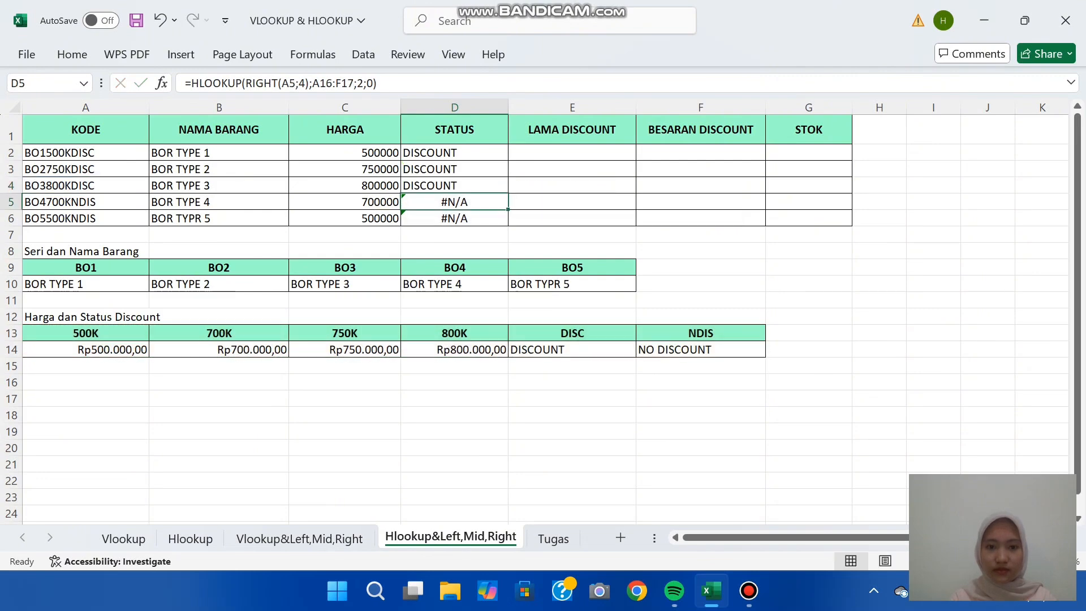
- Set the table range of the HLOOKUP formula in D5 to the whole Harga dan Status Discount table, headers included
key(F2)
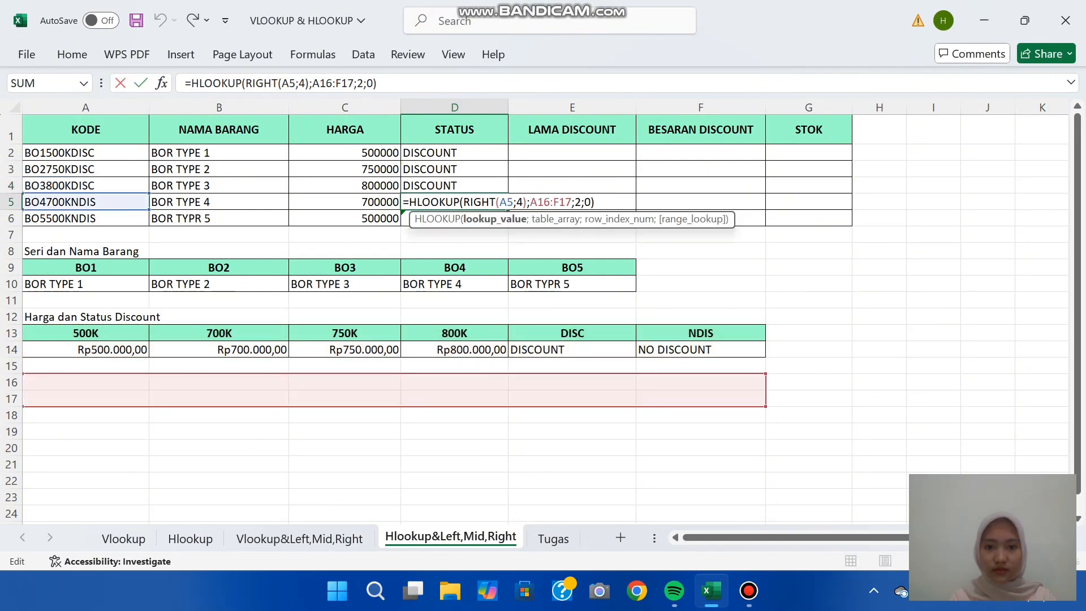
key(BackSpace)
key(BackSpace)
key(BackSpace)
key(BackSpace)
key(BackSpace)
key(BackSpace)
key(BackSpace)
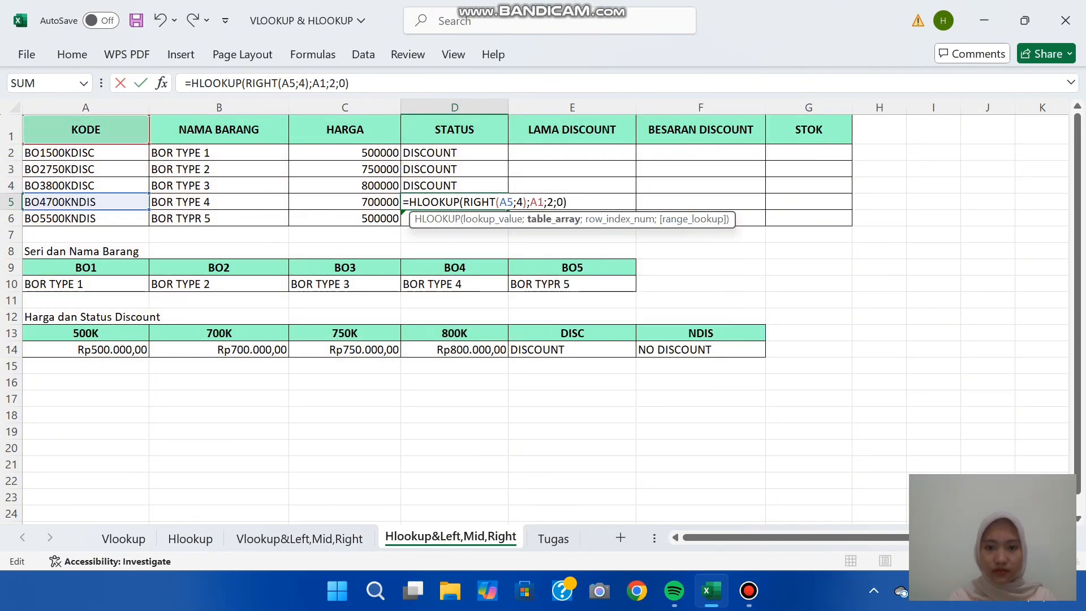
drag(84, 334, 757, 350)
key(Return)
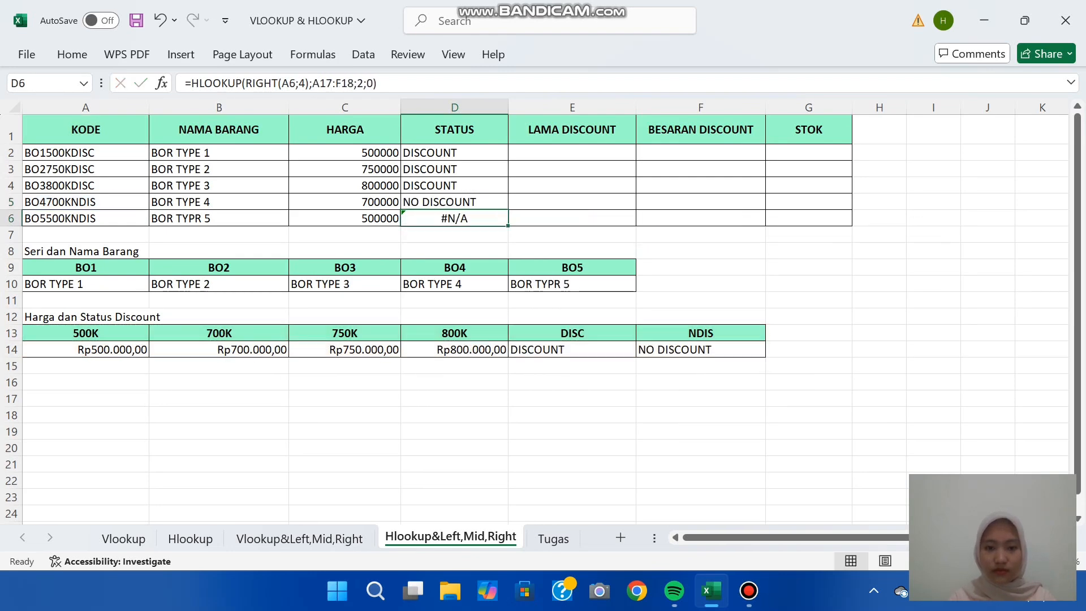
- Replace the table range in the D6 HLOOKUP formula with A13:F14
double_click(489, 218)
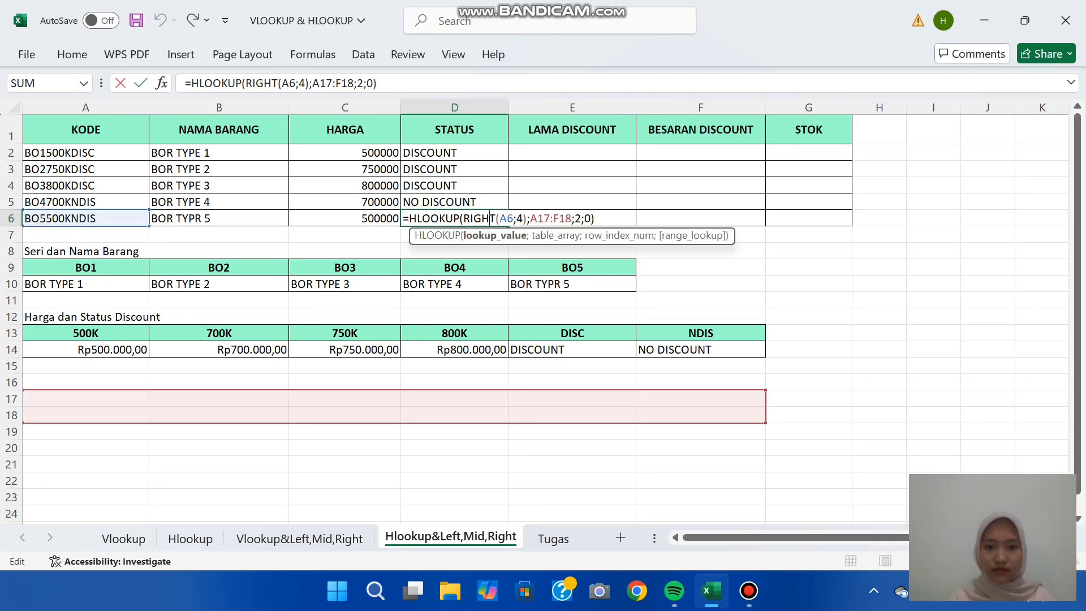
double_click(562, 218)
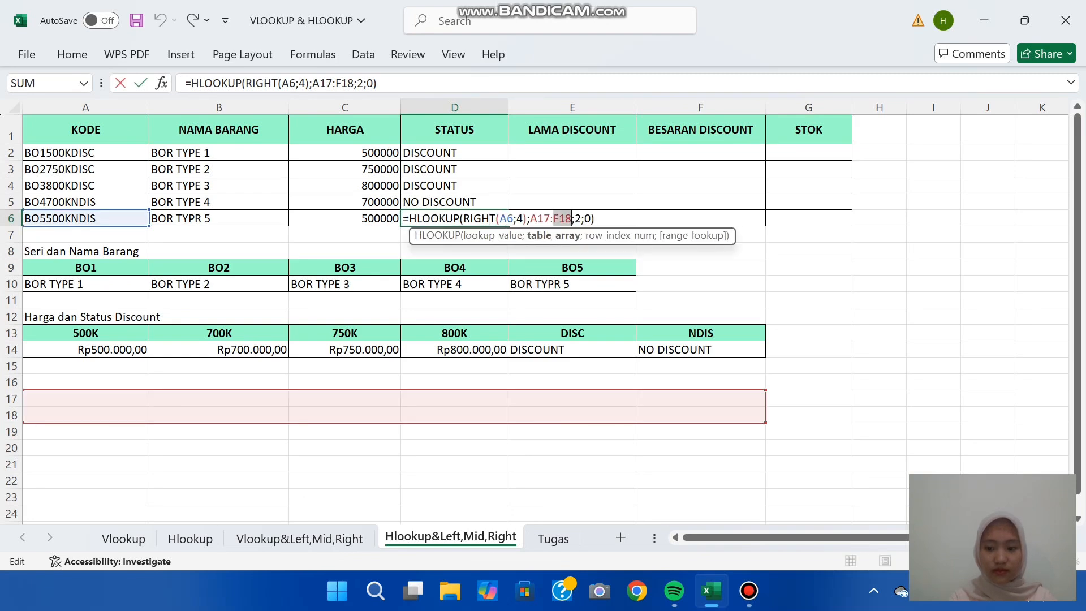
key(BackSpace)
key(BackSpace)
key(BackSpace)
key(BackSpace)
key(BackSpace)
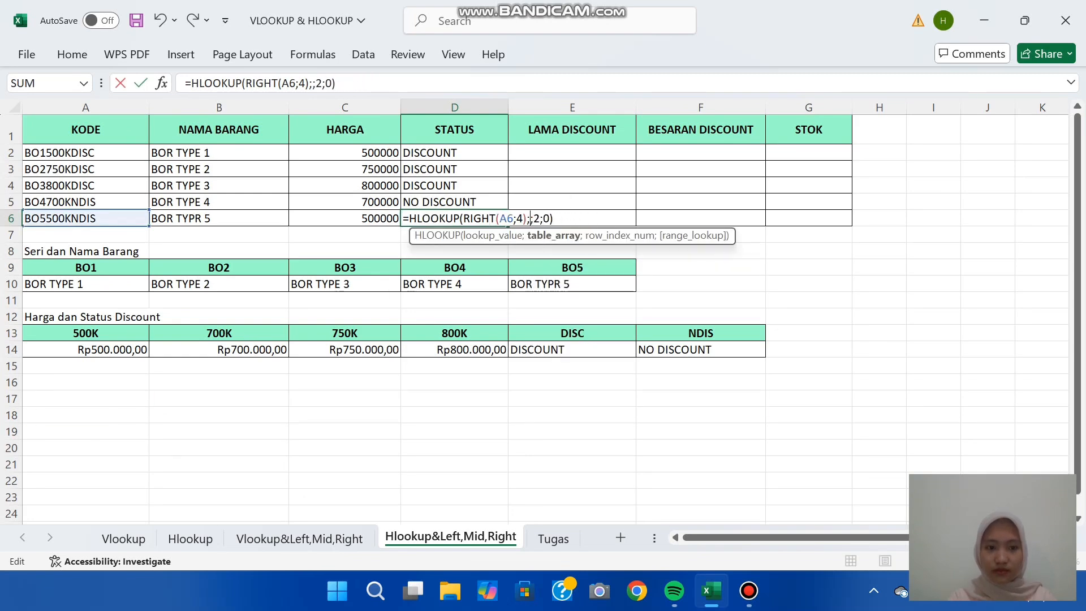
drag(85, 333, 695, 349)
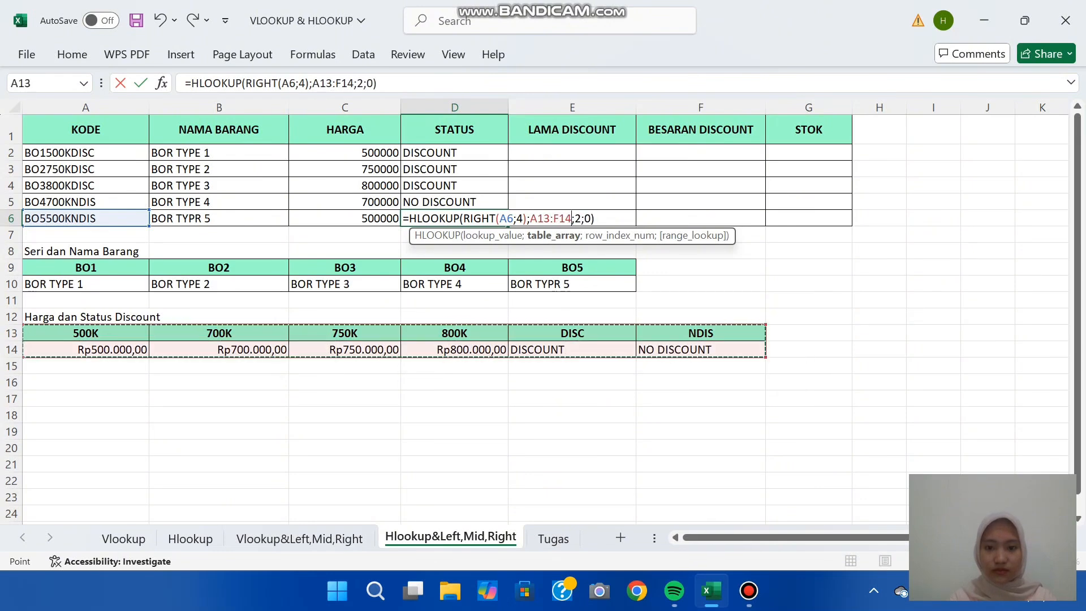
key(Return)
- Open the Tugas worksheet
click(700, 448)
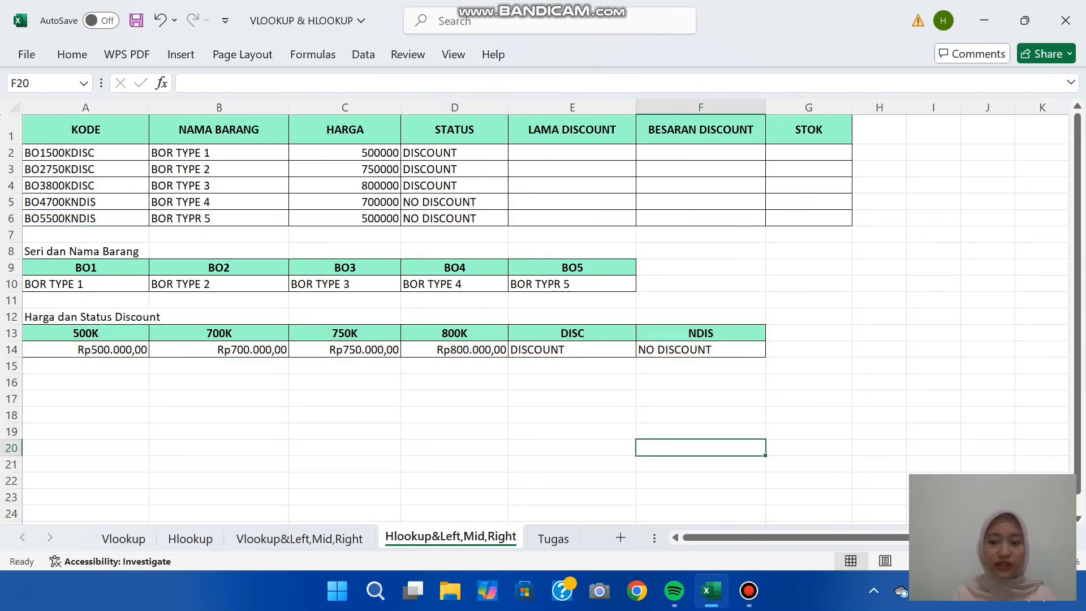
click(553, 539)
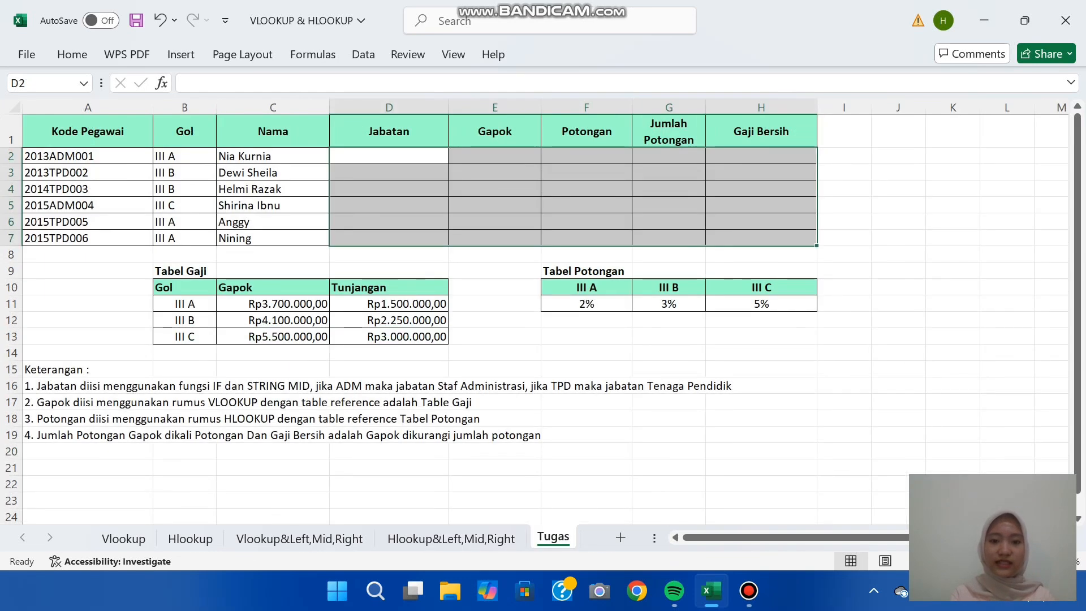
- Start an IF formula in D2 of the Jabatan column with the test MID(A2;5;3)="ADM"
click(586, 467)
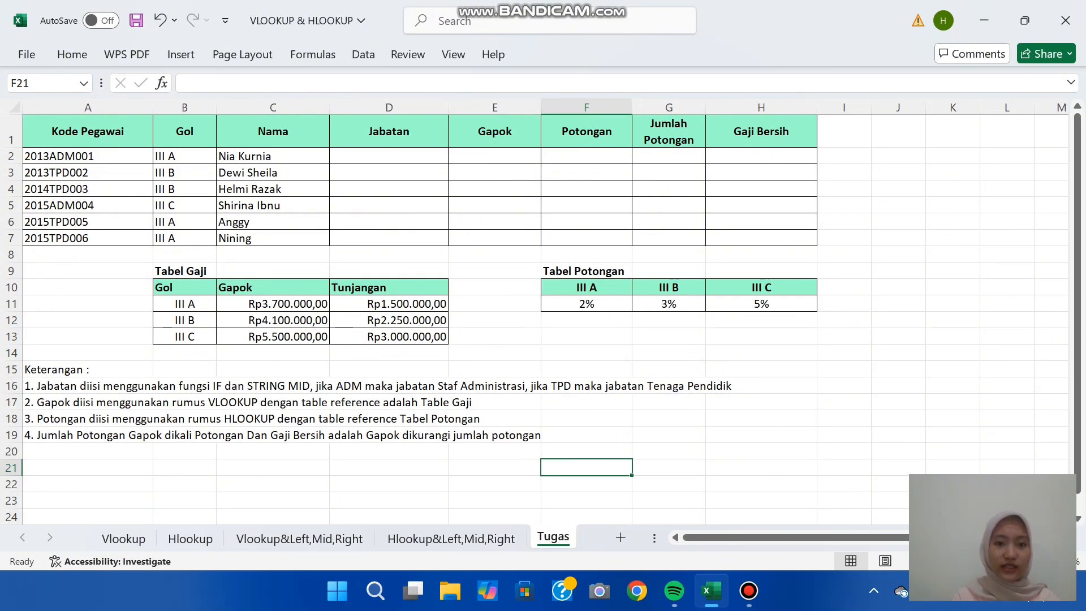
click(389, 156)
text(=)
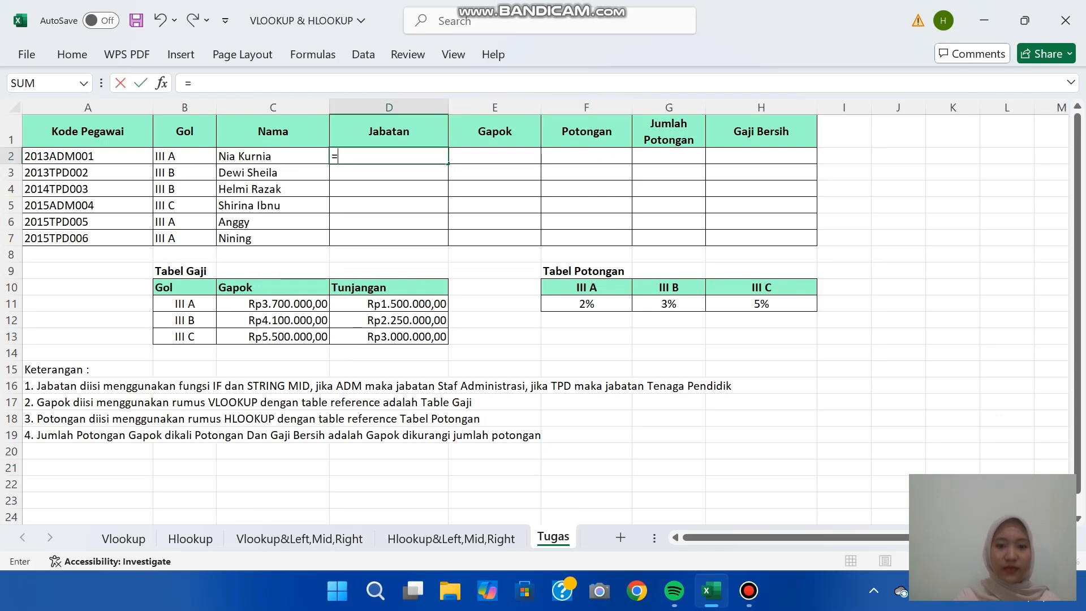
text(IF)
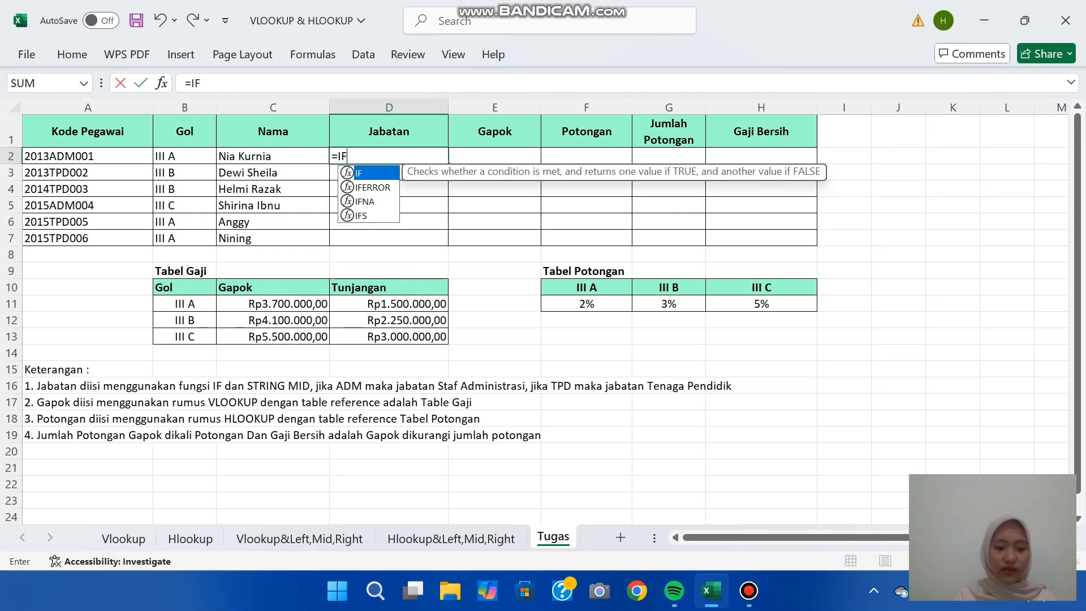
text((M)
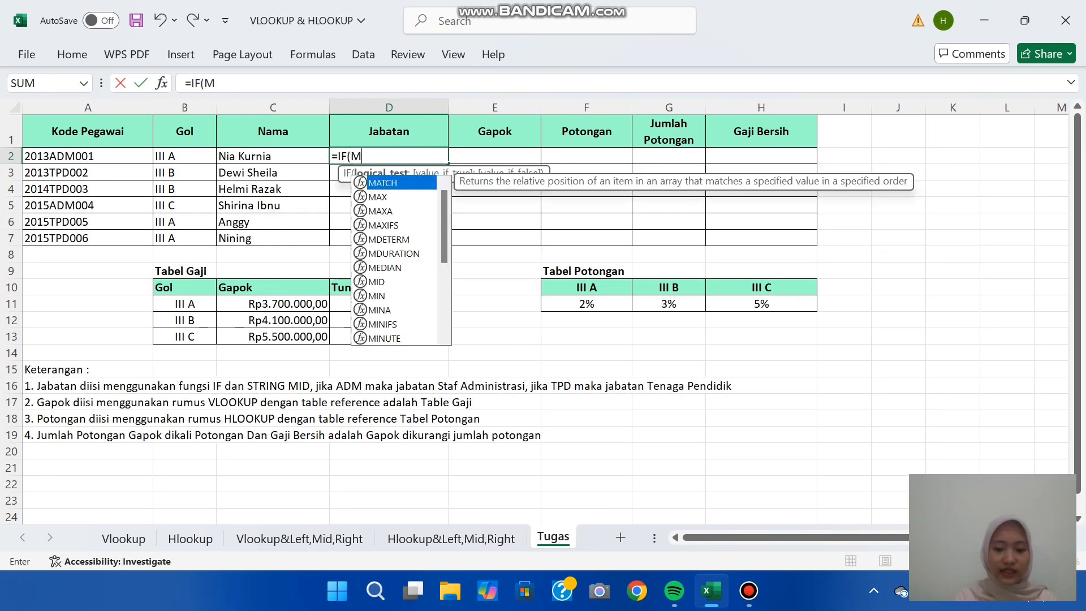
text(ID()
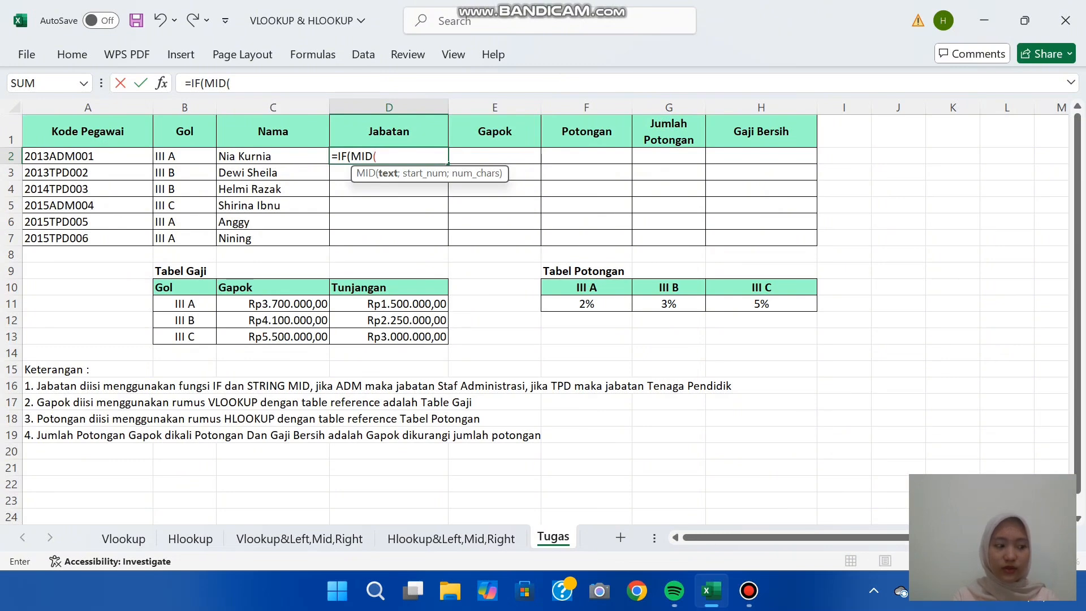
click(88, 156)
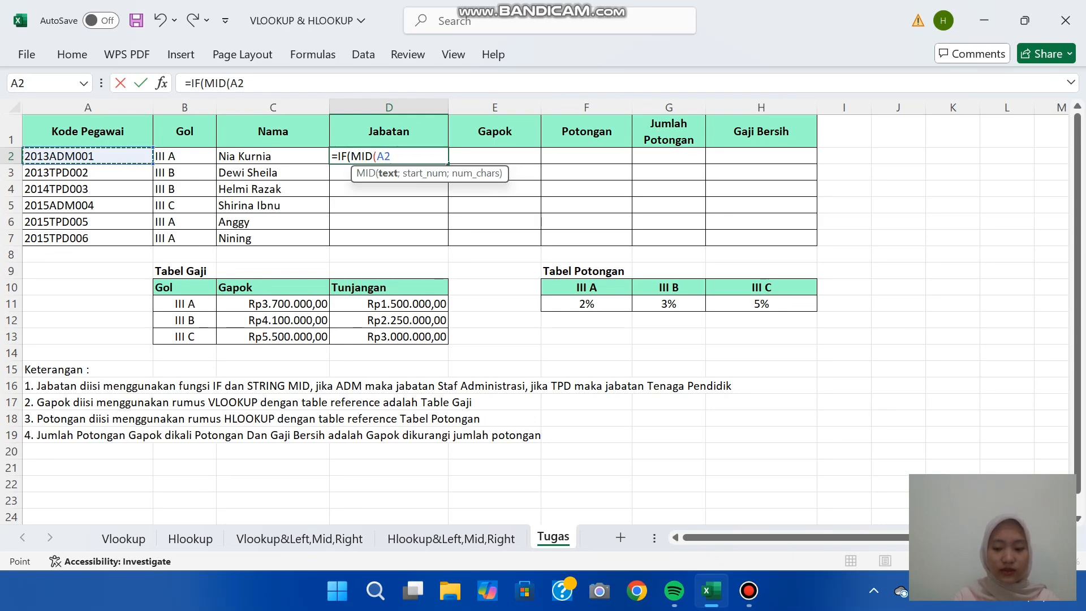
text(;)
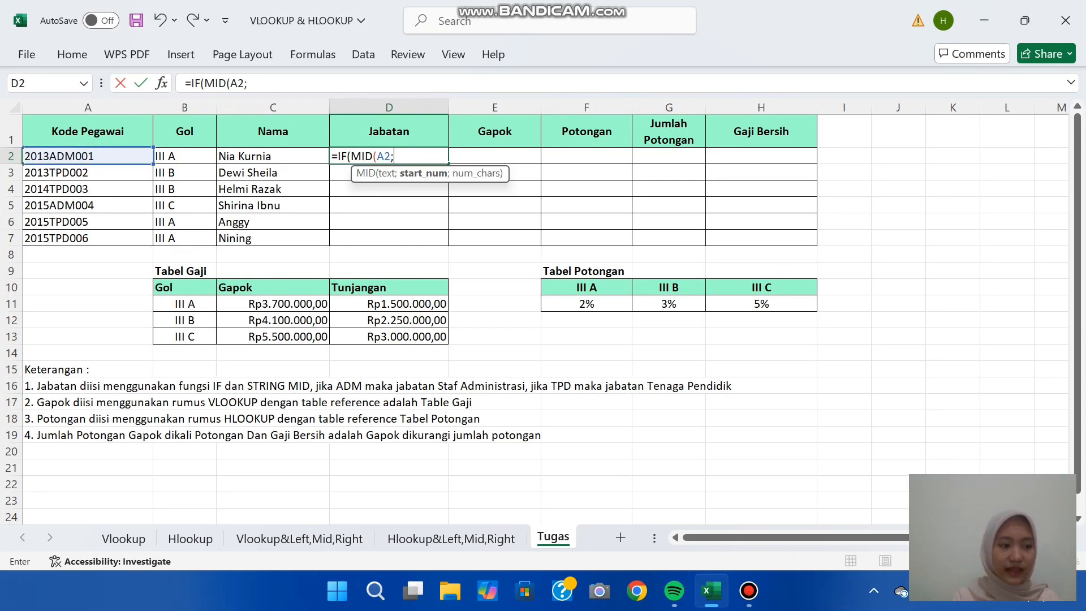
text(5)
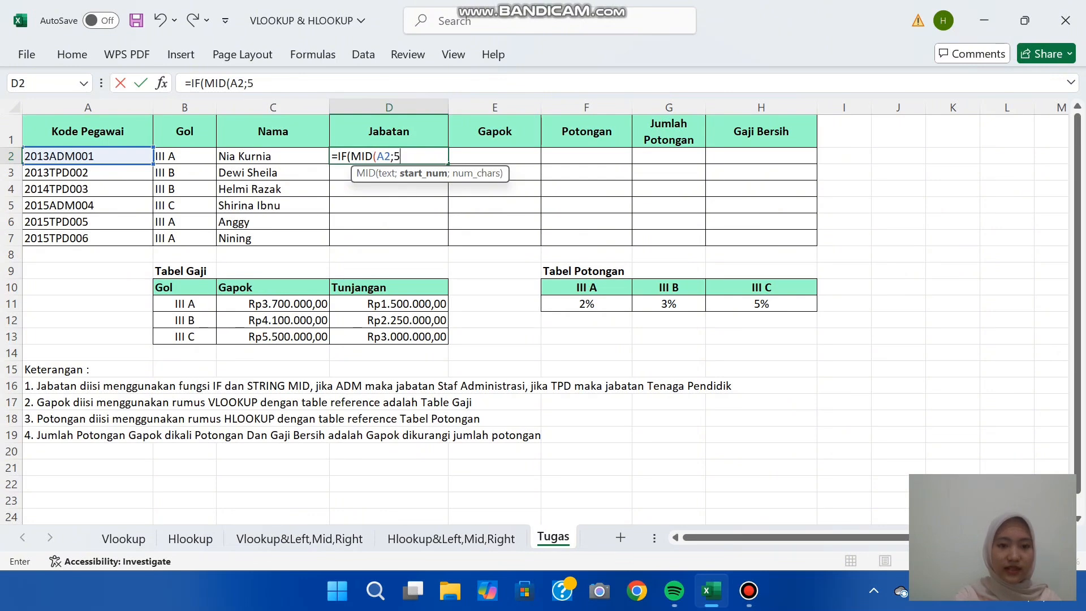
text(;)
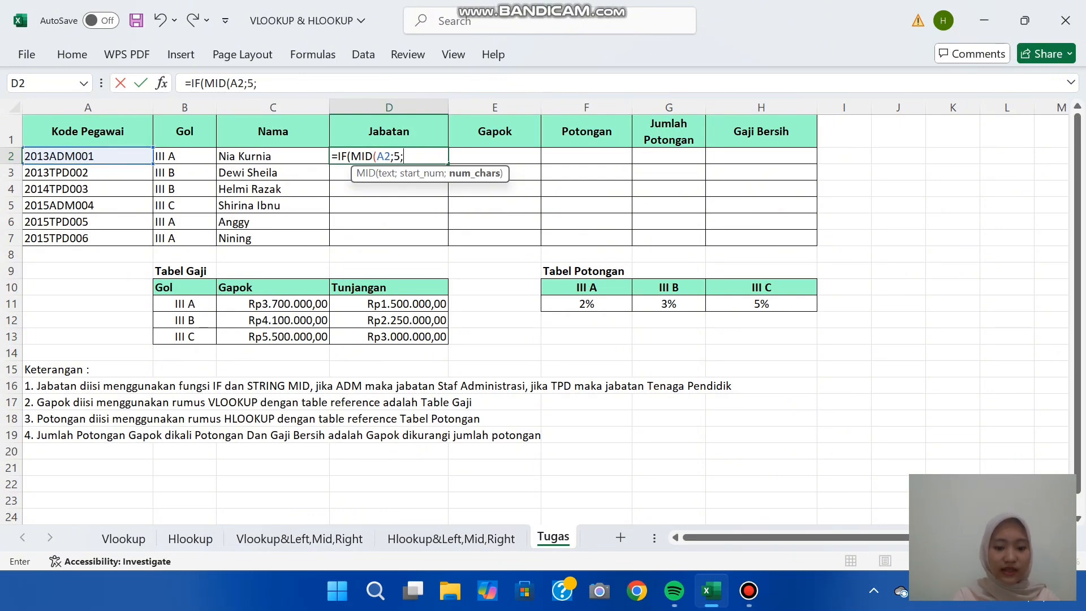
text(3);)
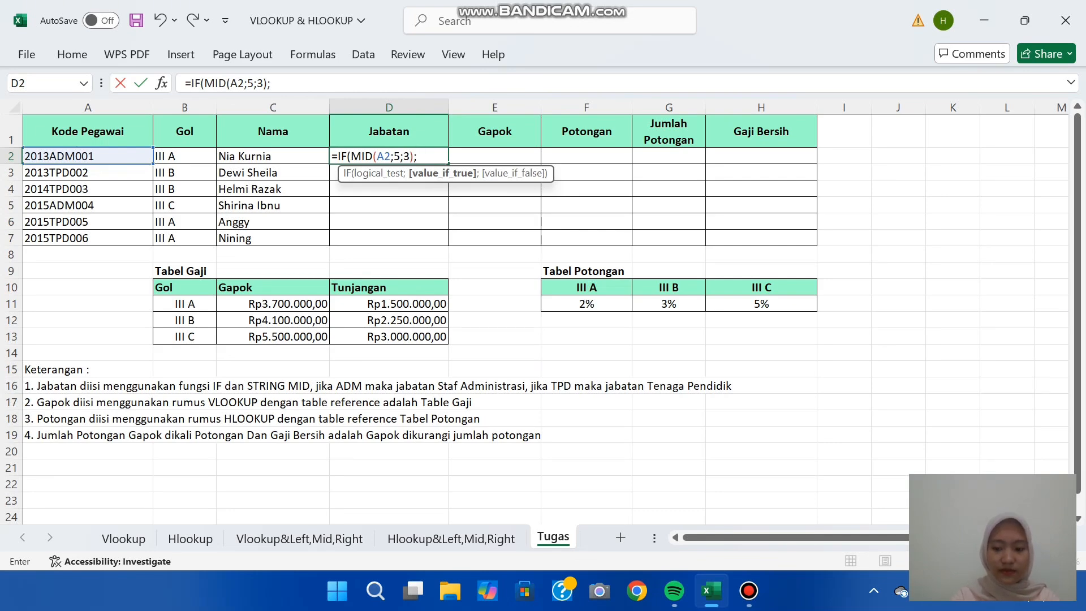
key(BackSpace)
text(=)
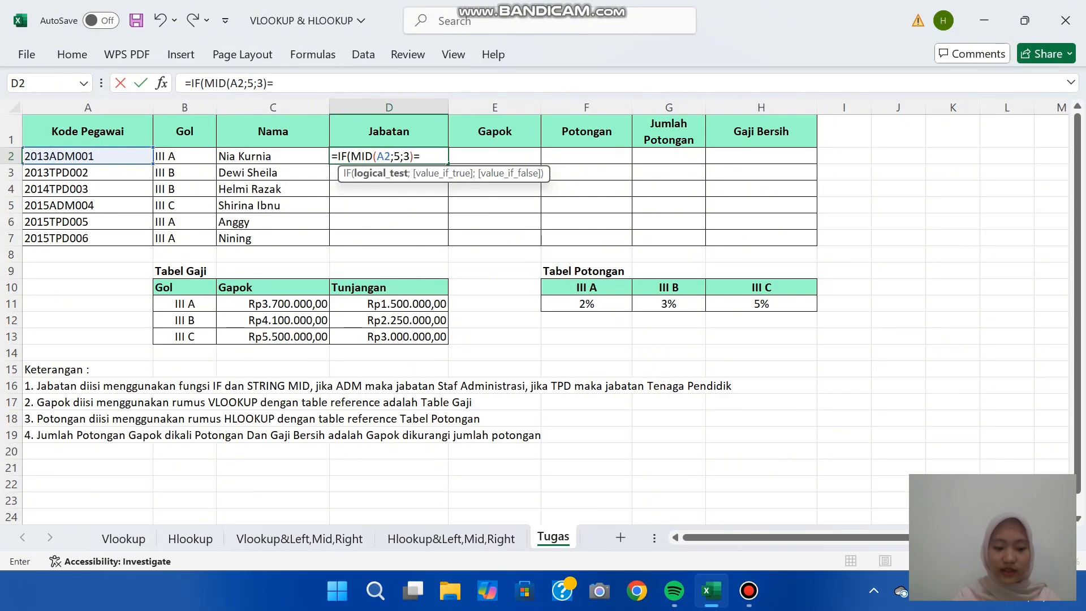
text("ADM")
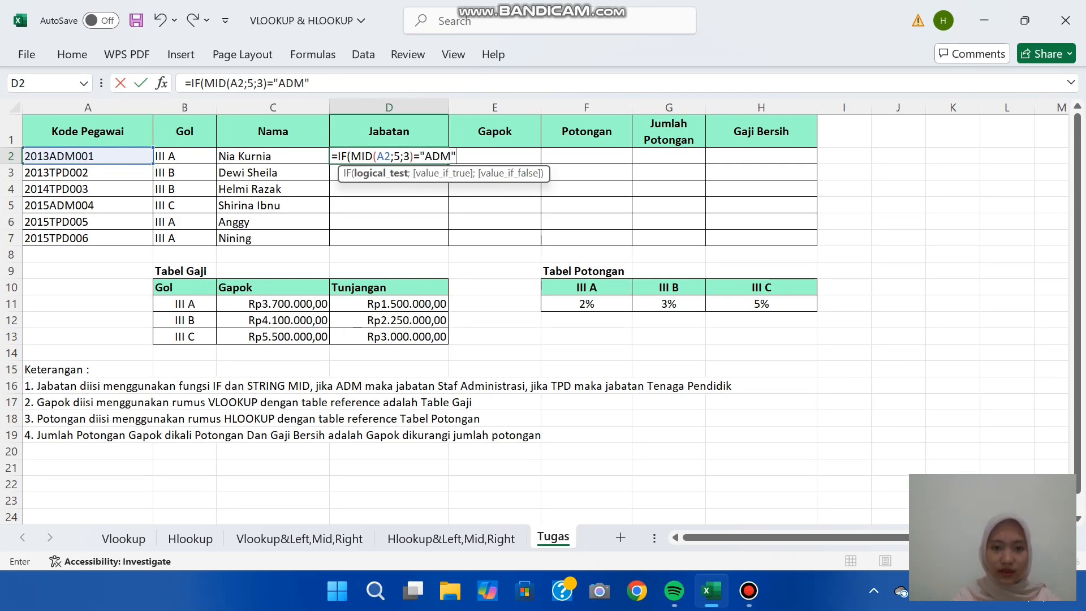
- Set the value if true in the D2 IF formula to "Staf Administrasi"
text(;)
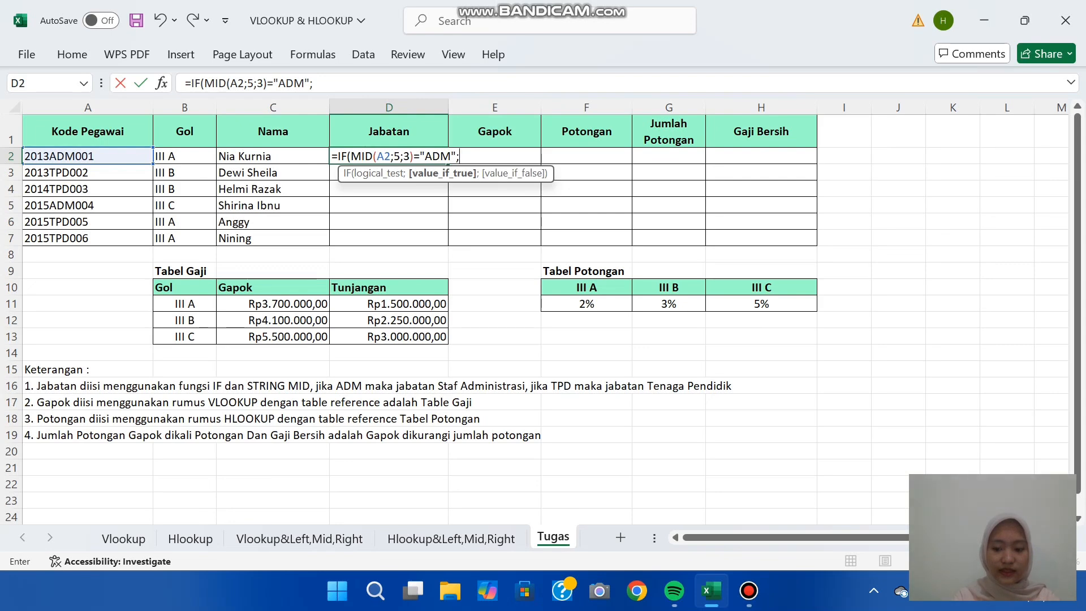
text("Staf)
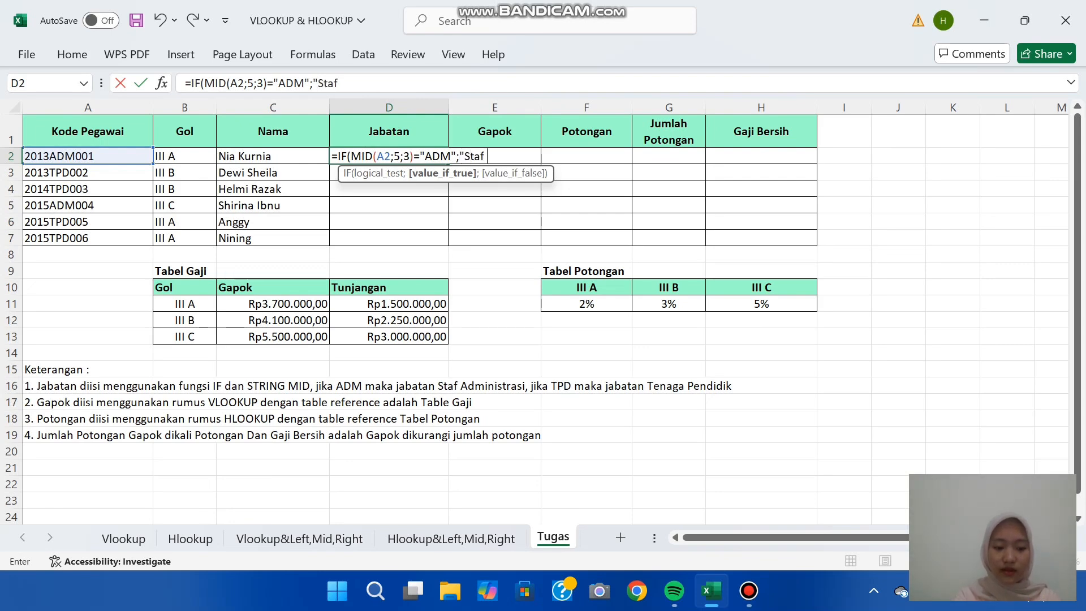
text( Admin)
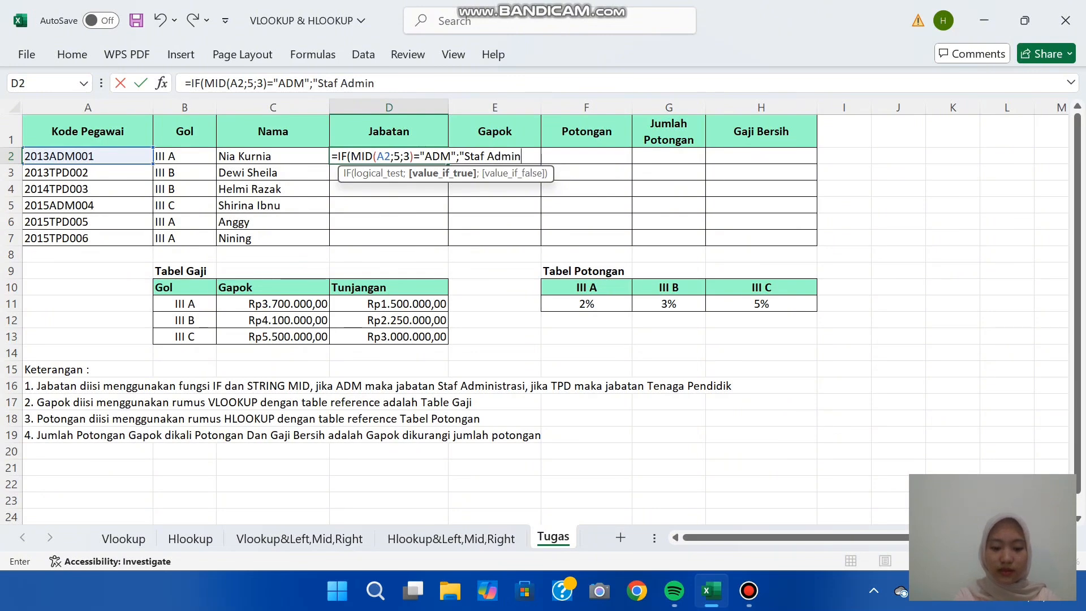
text(istrasi")
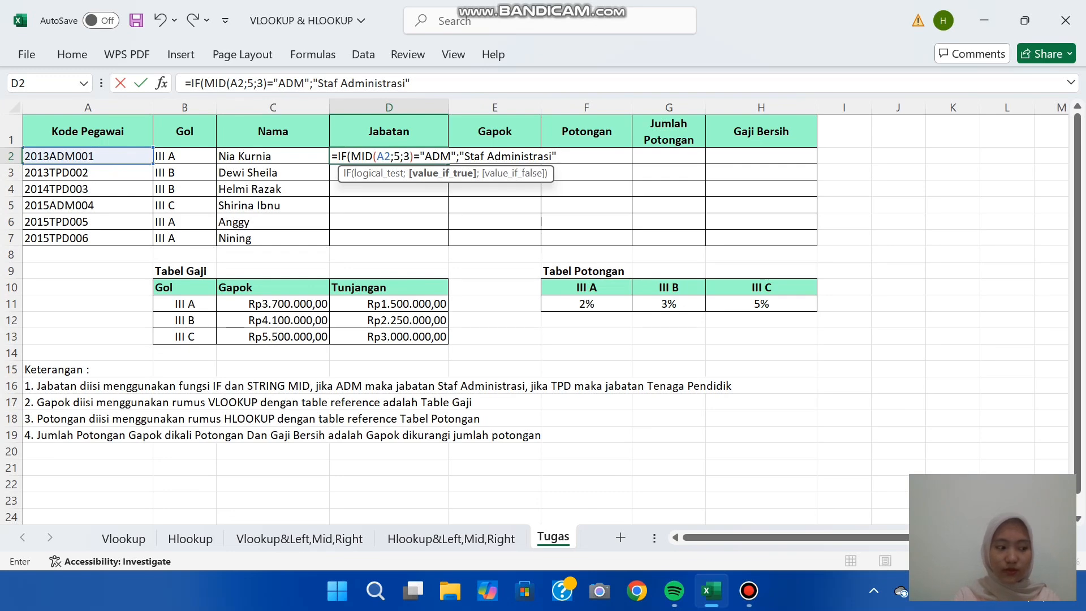
text(;)
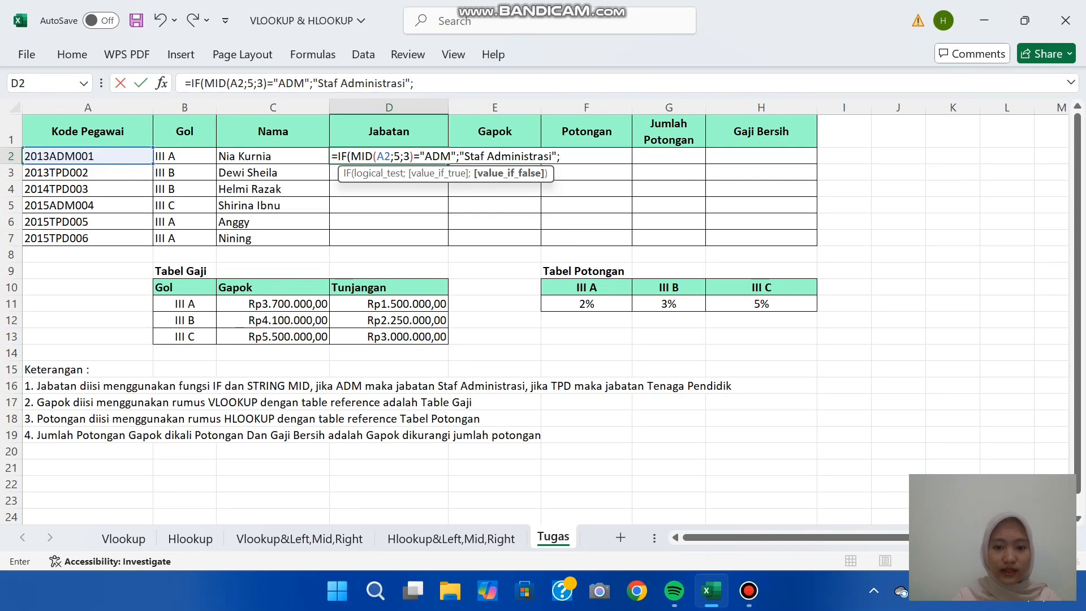
- Nest a second IF in the D2 formula as the value if false, testing MID(A2;5;3)="TPD"
text(i)
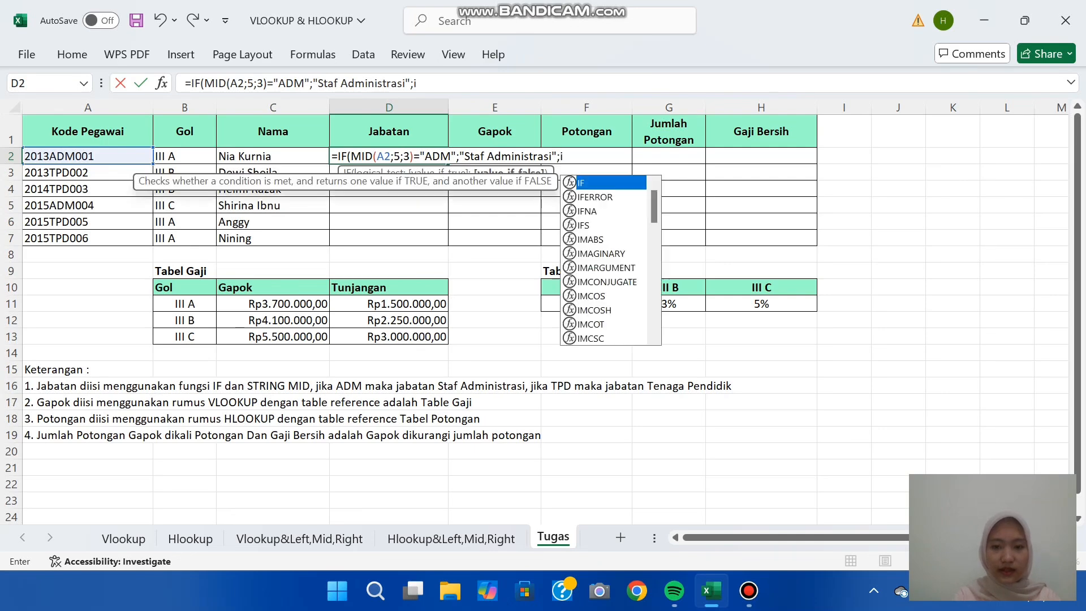
key(BackSpace)
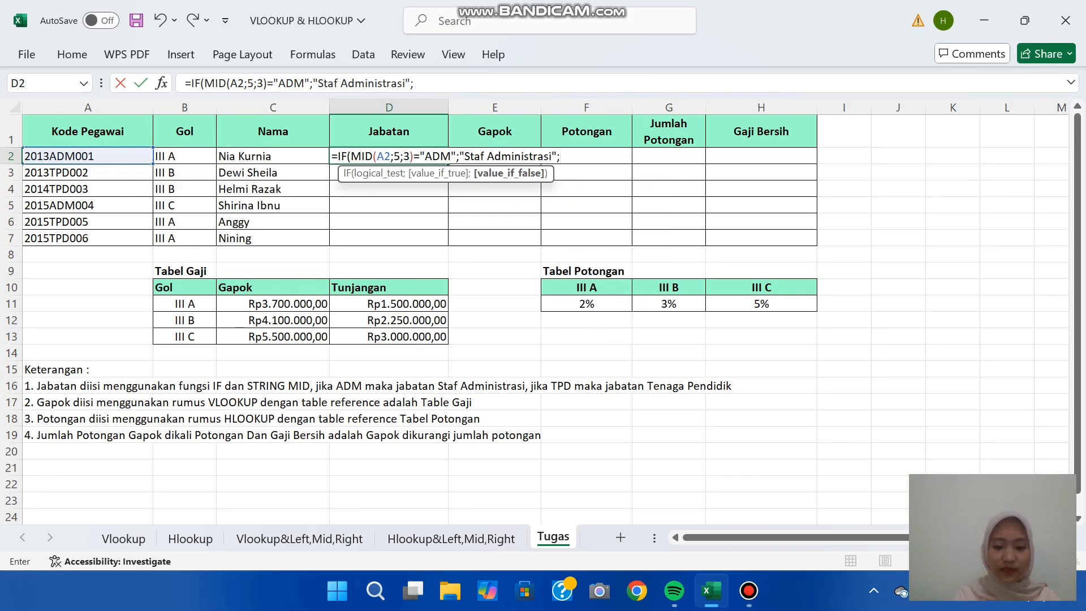
text(IF()
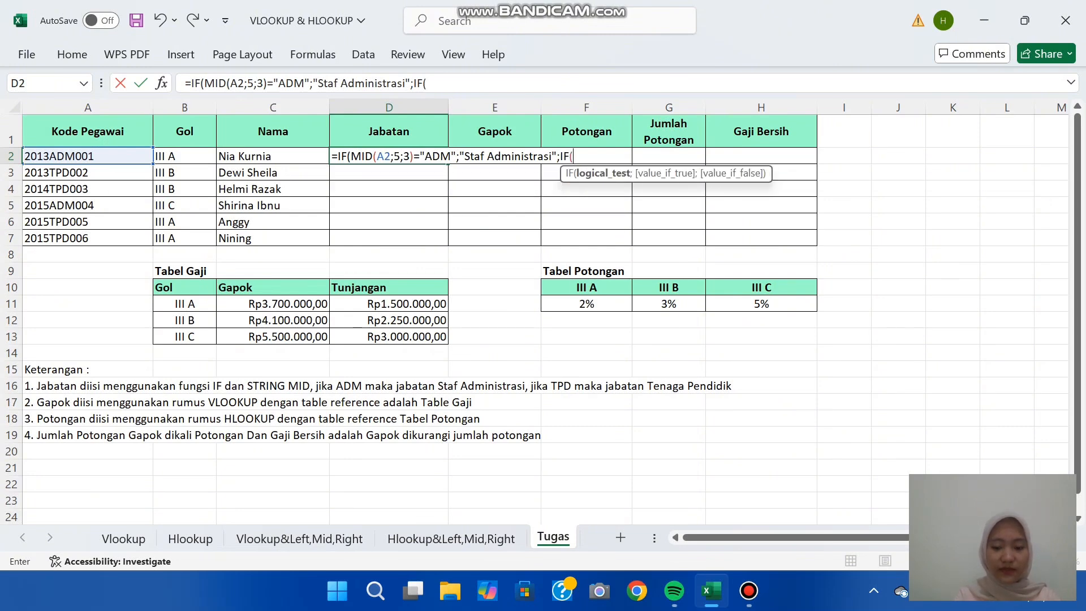
text(MID)
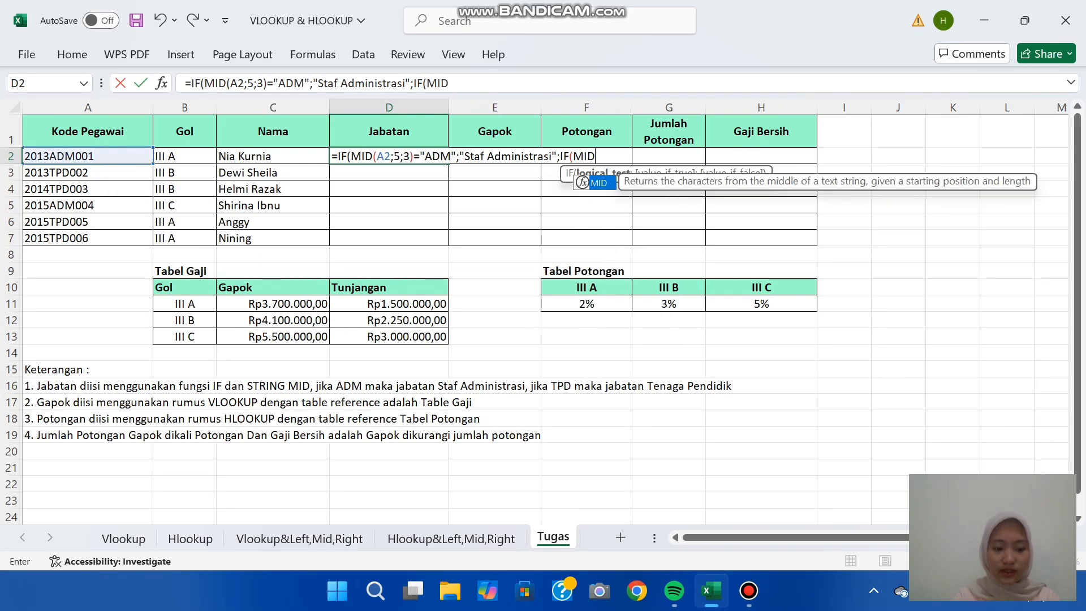
text(()
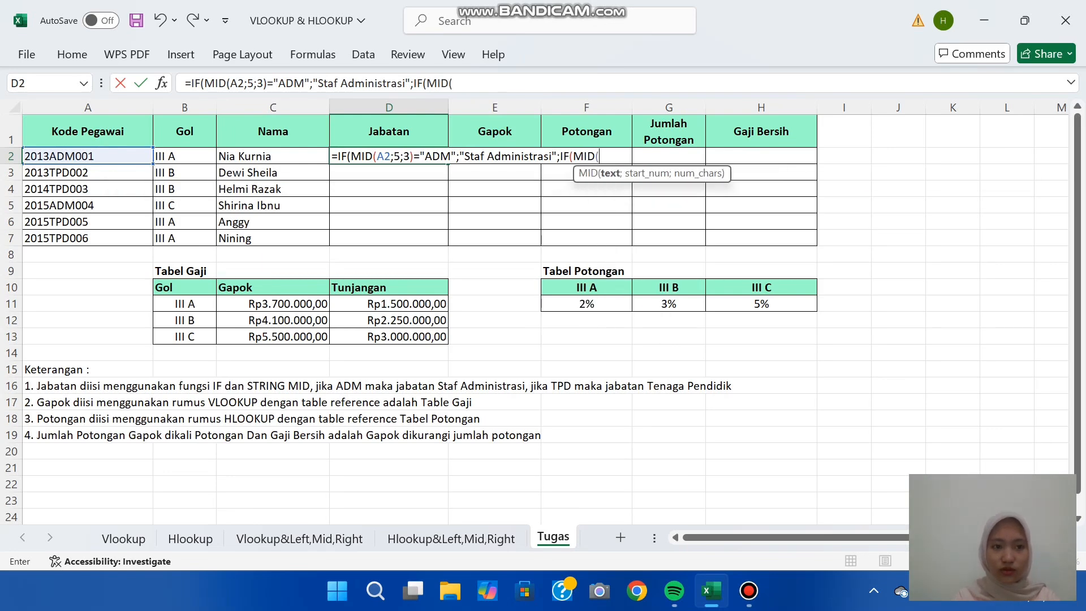
click(88, 156)
text(;)
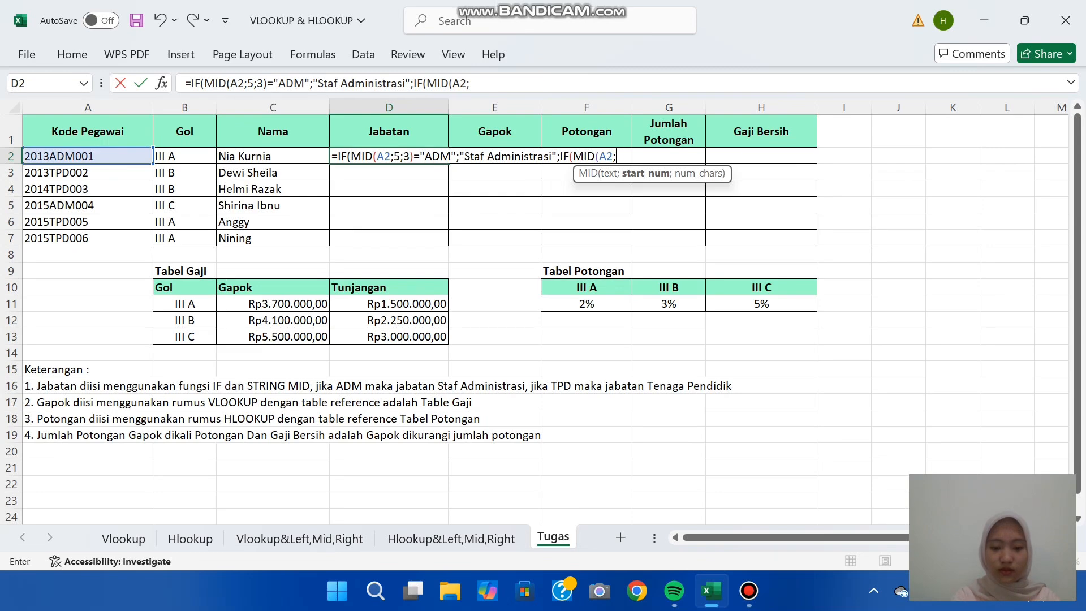
text(5;3))
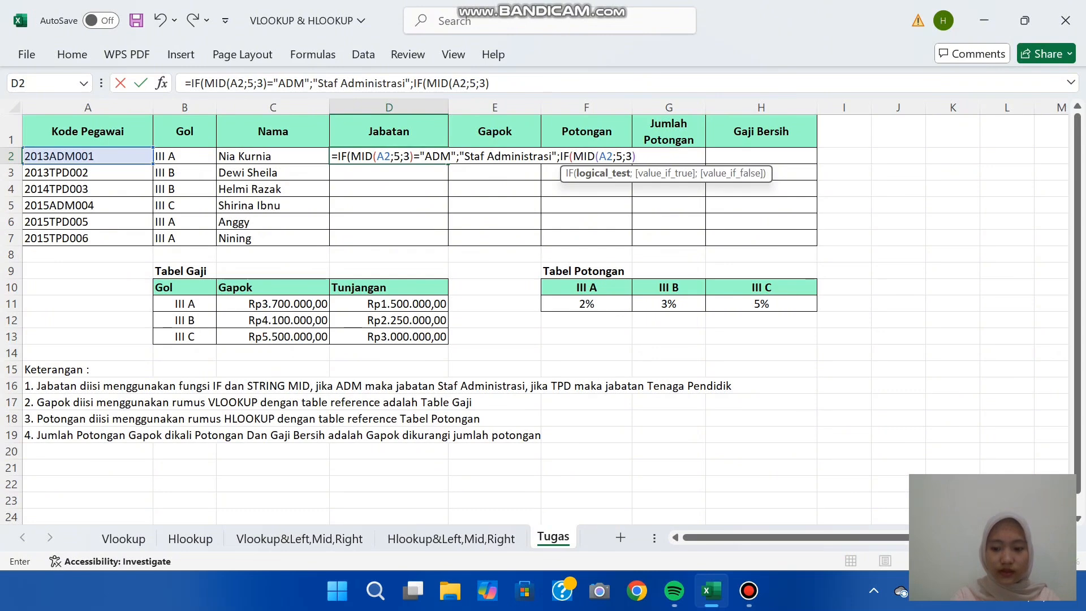
text(=)
text("TP)
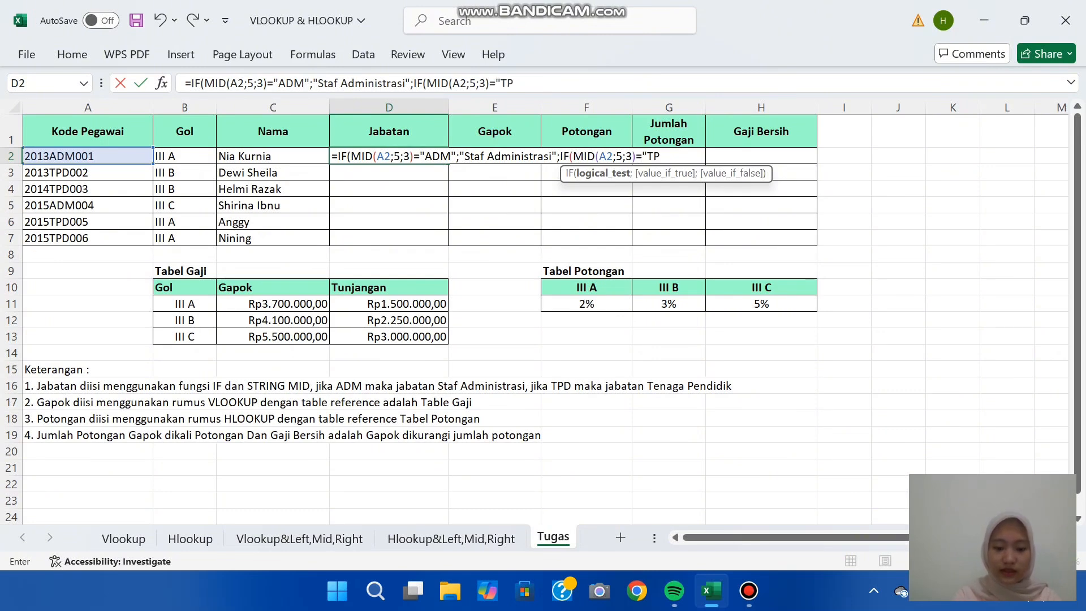
text(D:)
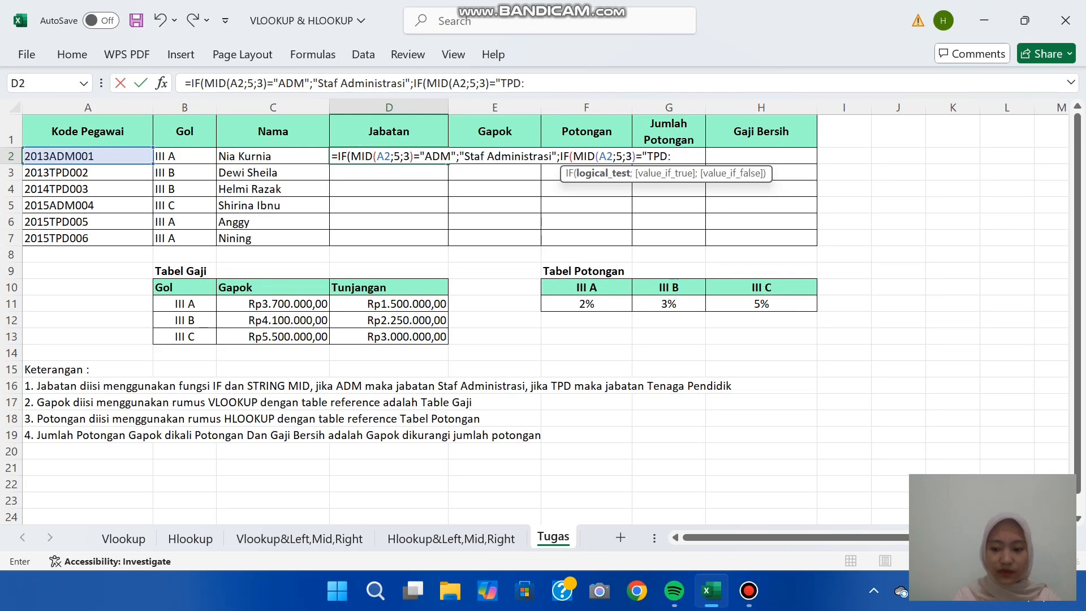
key(BackSpace)
text(";)
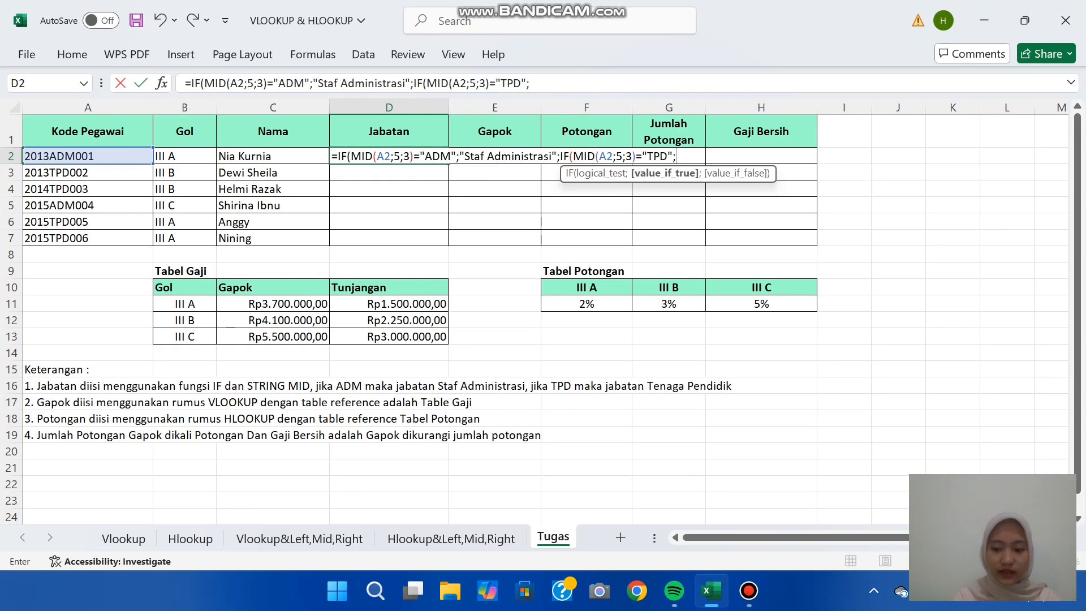
text("Jabatan)
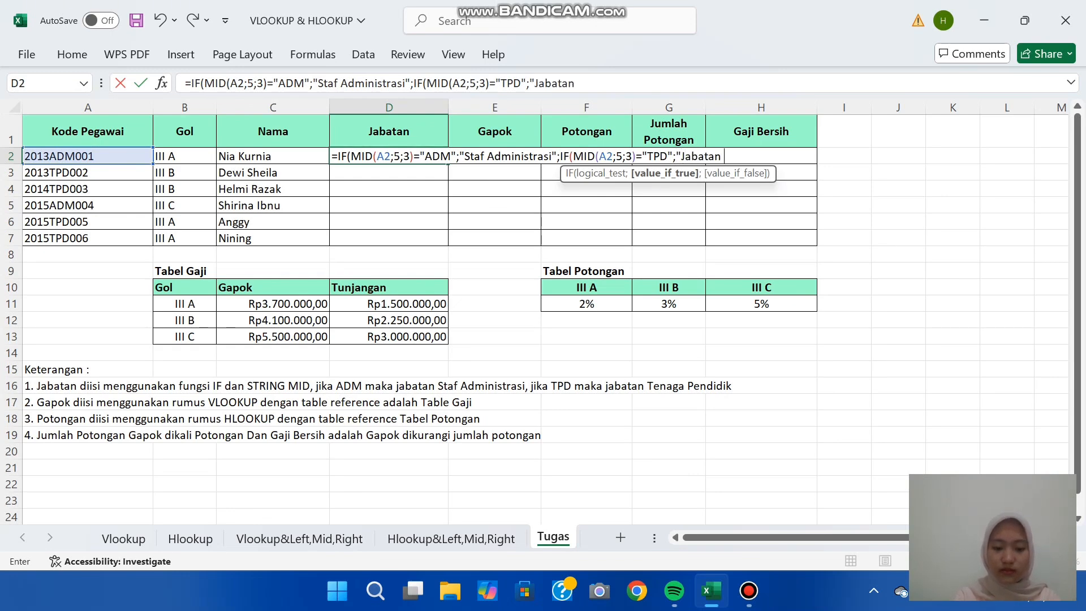
key(BackSpace)
key(BackSpace)
key(BackSpace)
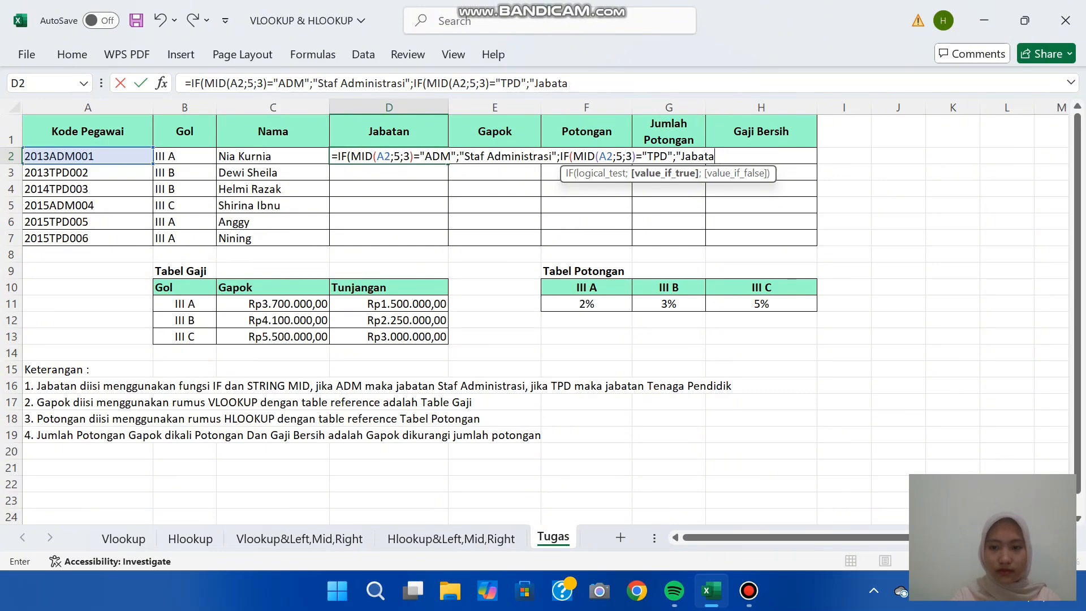
key(BackSpace)
key(BackSpace)
key(BackSpace)
key(BackSpace)
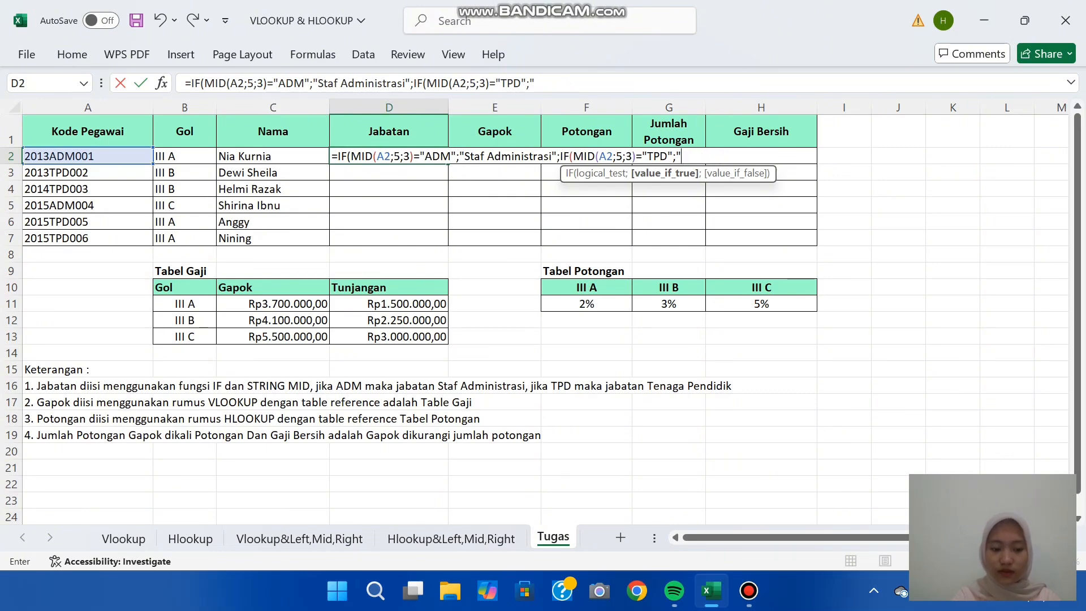
- Enter "Tenaga Pendidik" as the nested IF's value if true in D2 and close the nested function
text(Tenaga)
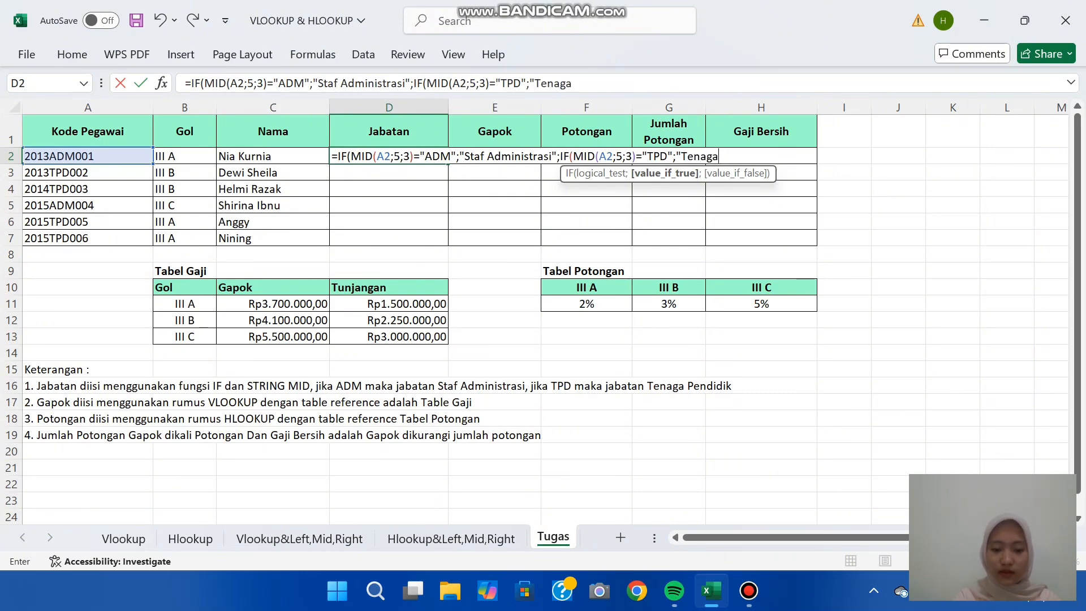
text( K)
key(BackSpace)
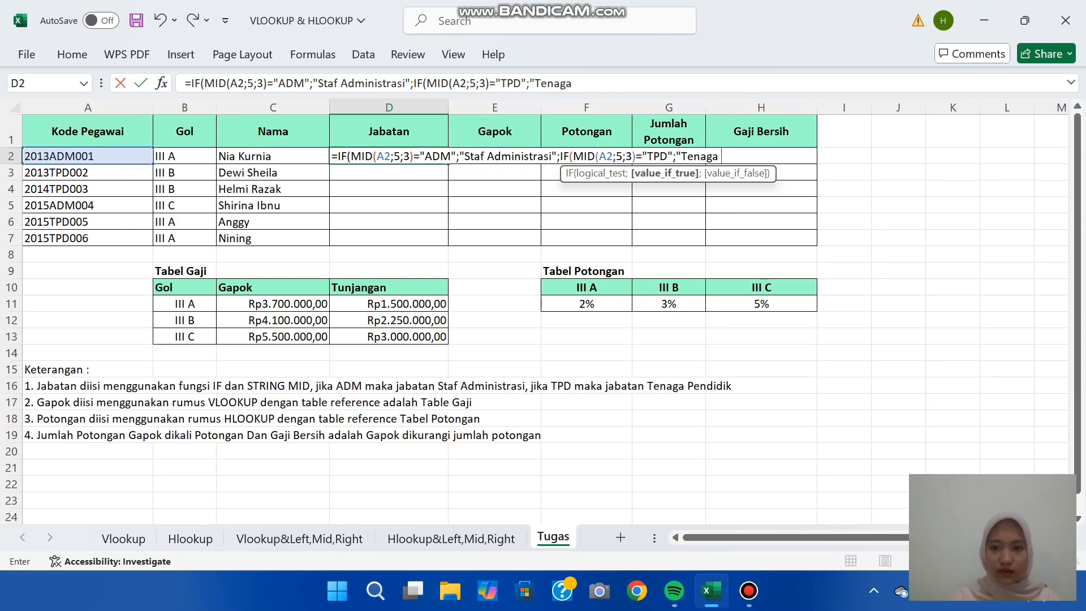
text(p)
key(BackSpace)
text(P)
text(endi)
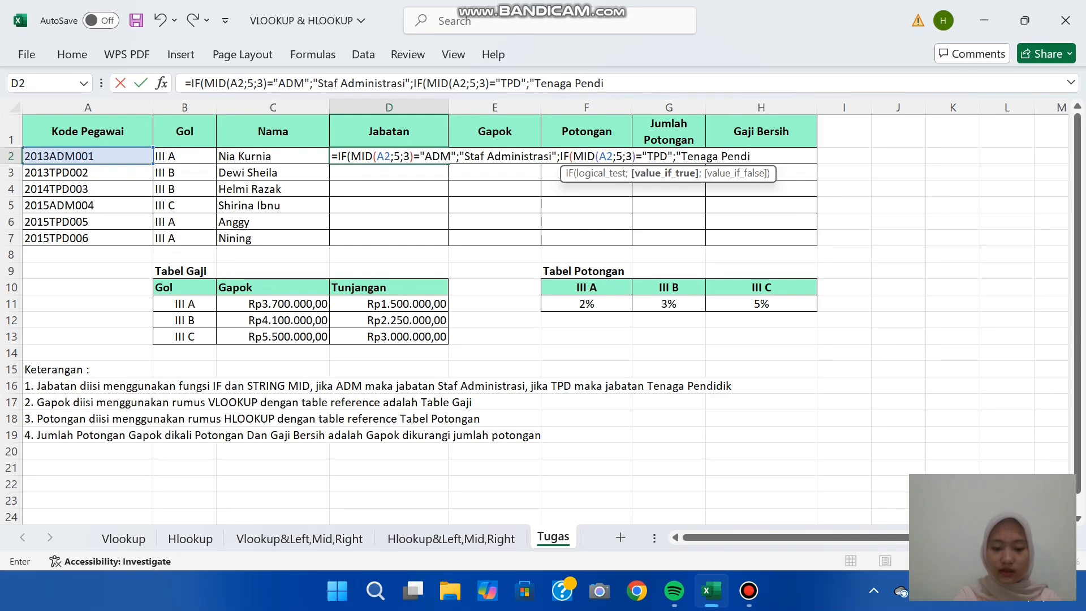
text(dik)
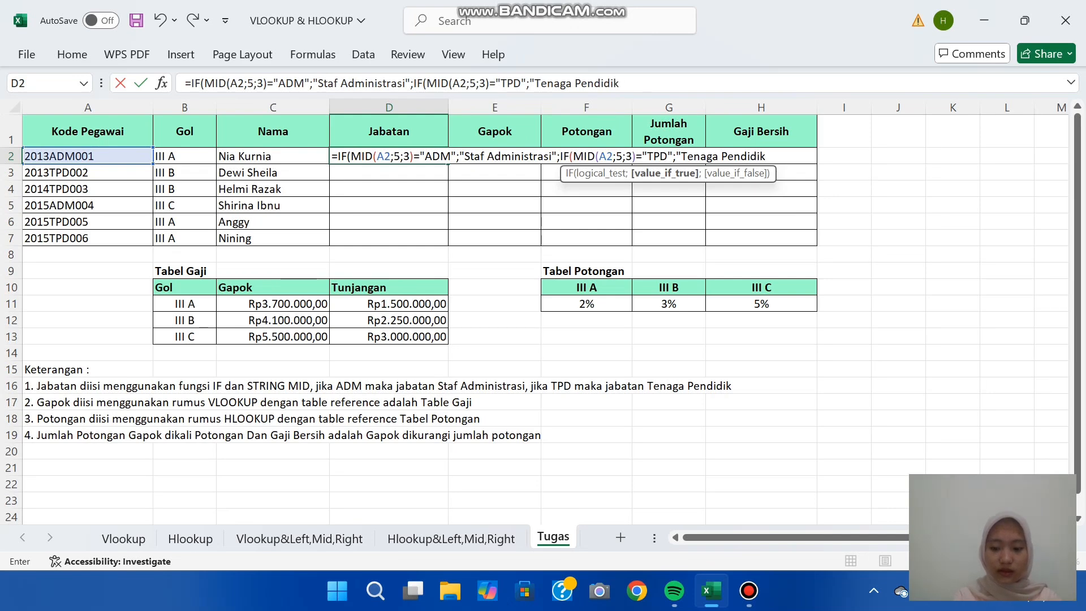
text("))
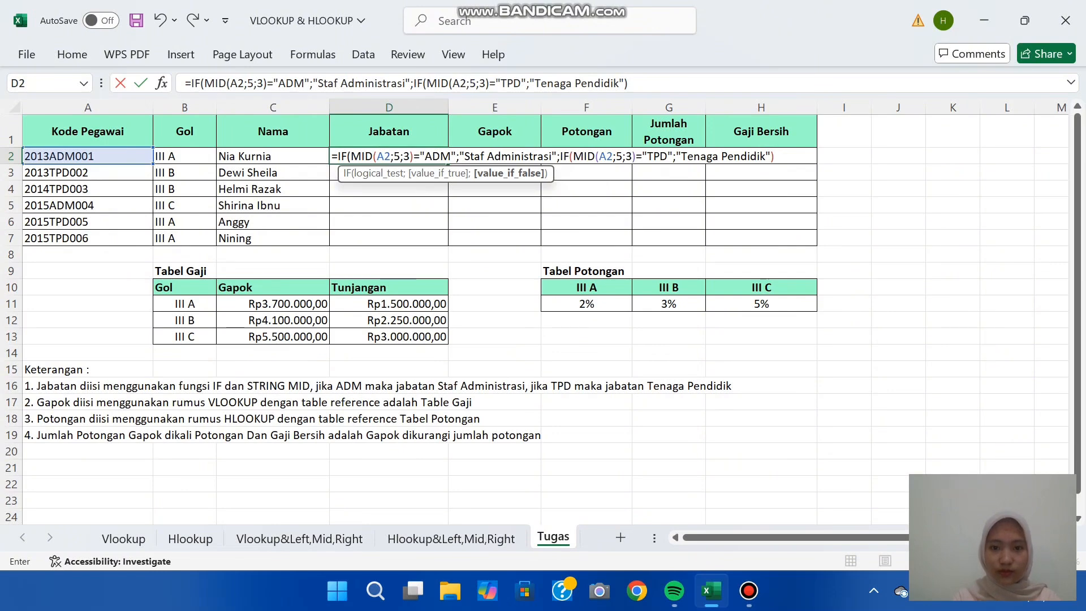
- Close the nested IF formula in D2 and fill it down the Jabatan column to D7
text())
key(Return)
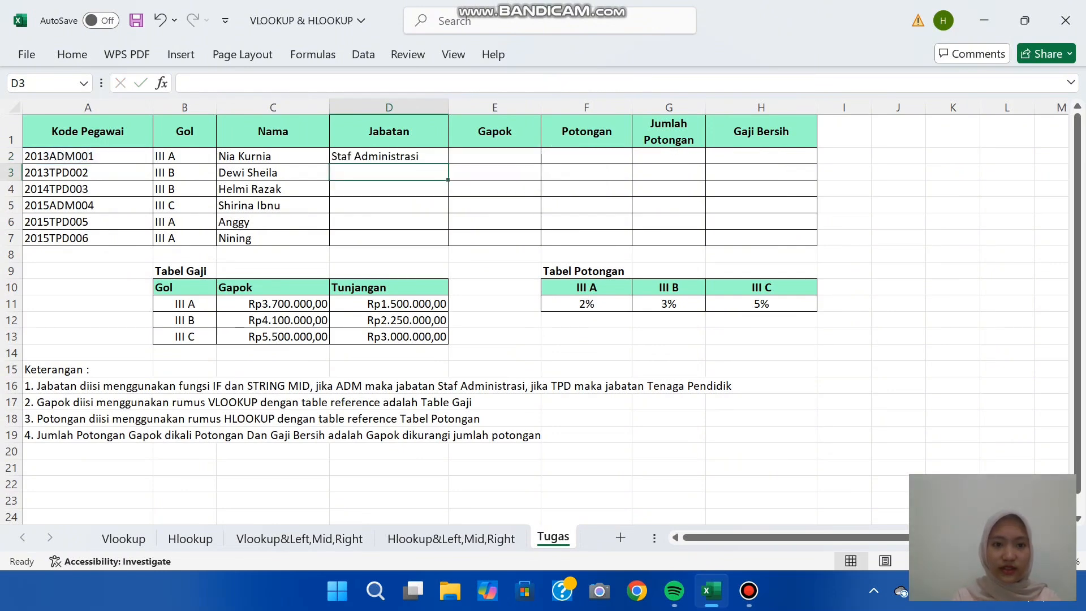
click(388, 156)
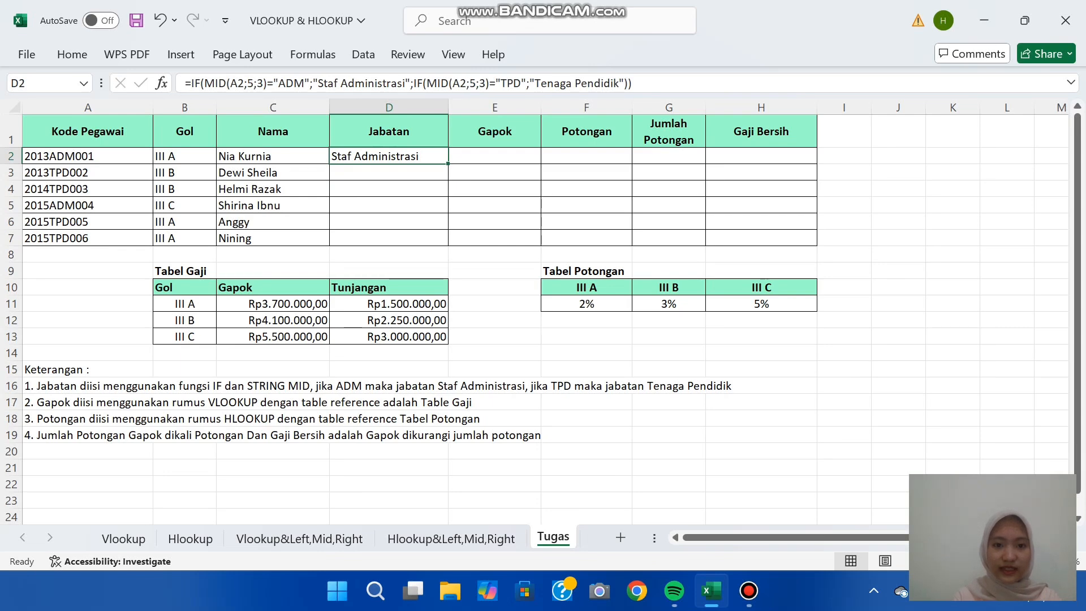
double_click(448, 164)
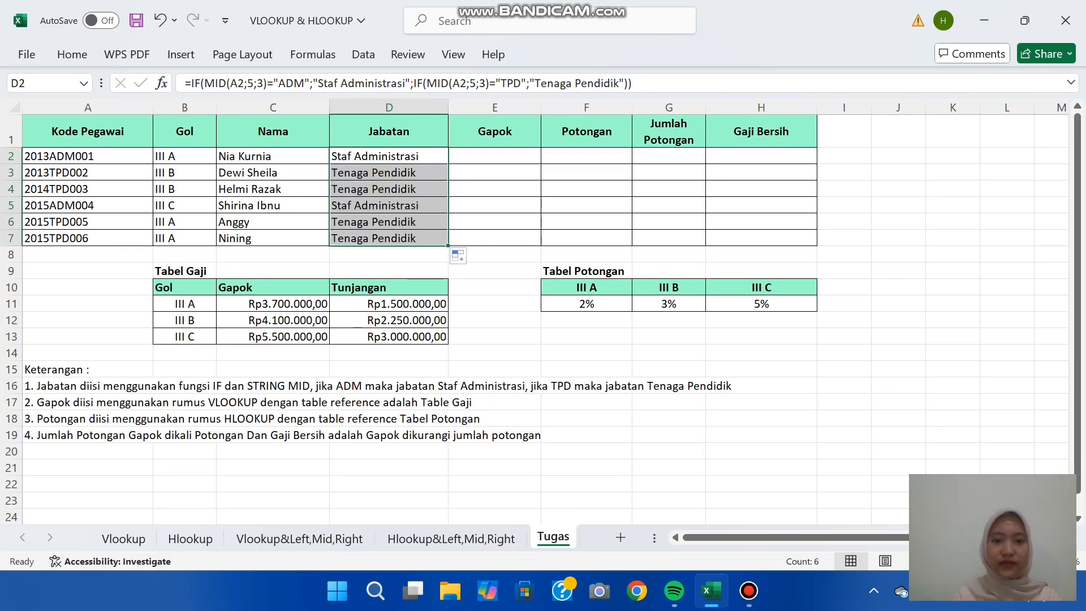
click(495, 287)
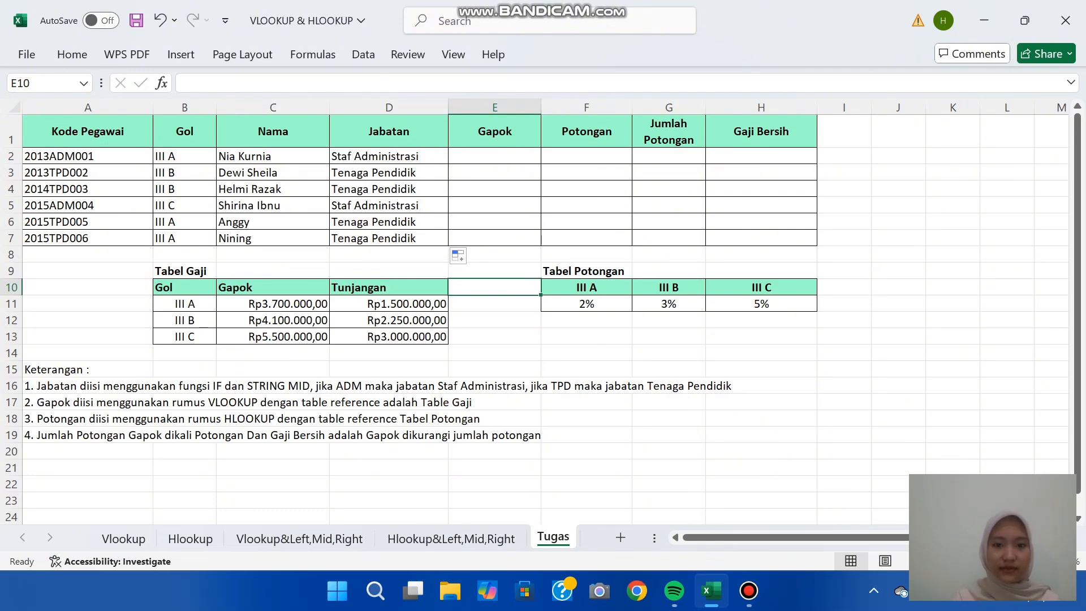
- Start a VLOOKUP formula in E2 of the Gapok column with B2 as the lookup value
click(494, 156)
text(=)
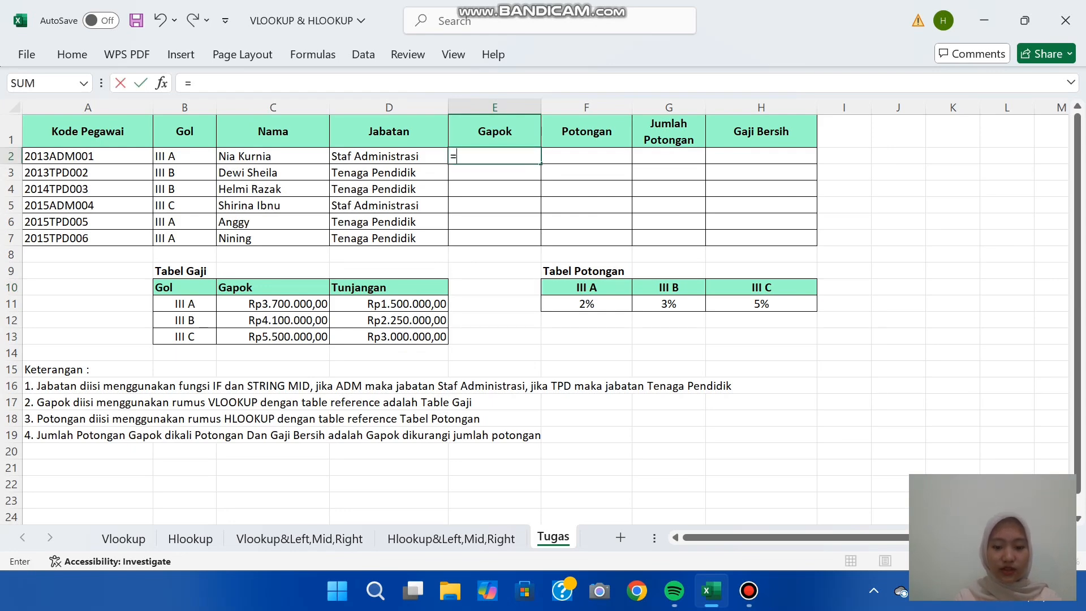
text(vlook)
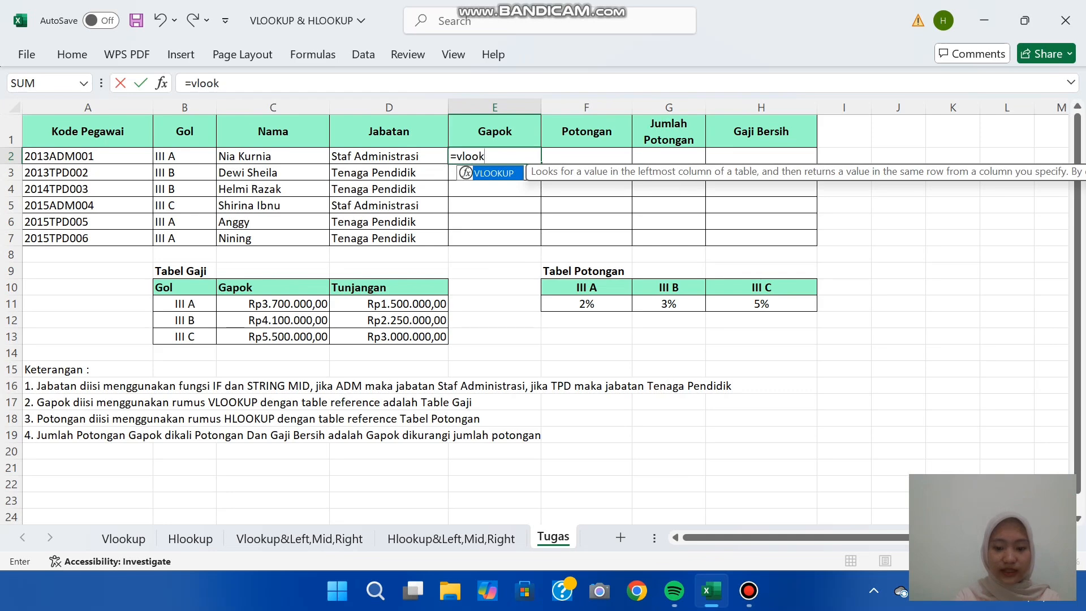
key(BackSpace)
key(BackSpace)
key(BackSpace)
key(BackSpace)
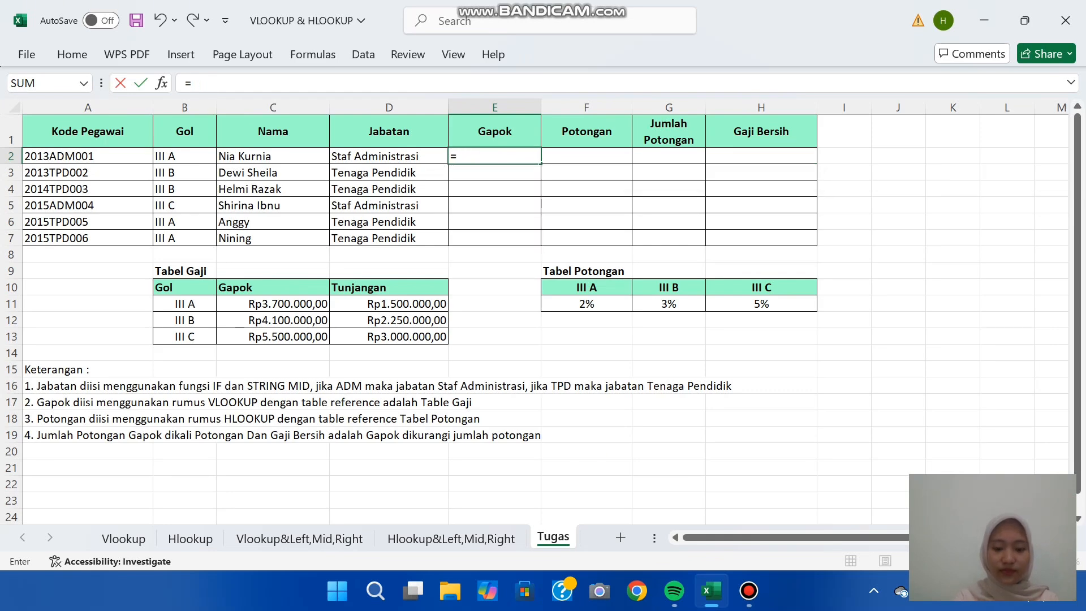
text(VLOOKUP)
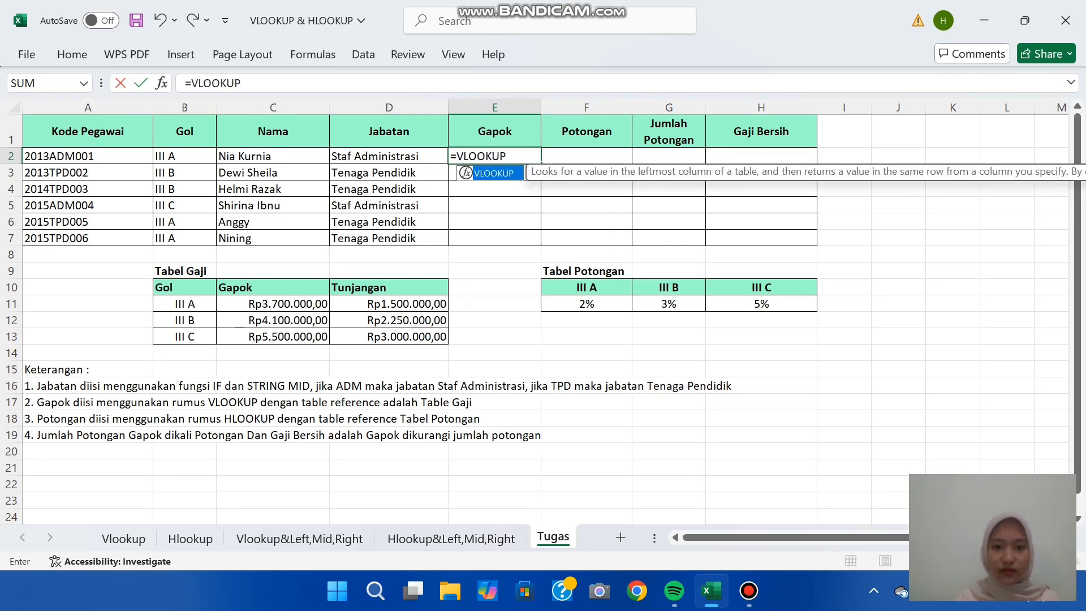
text(()
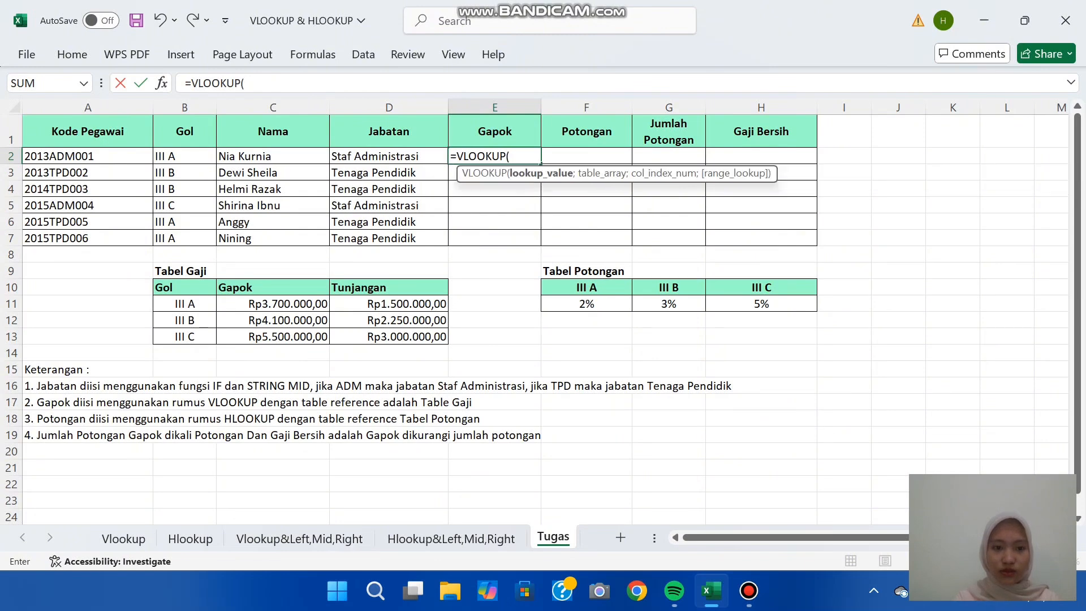
click(185, 156)
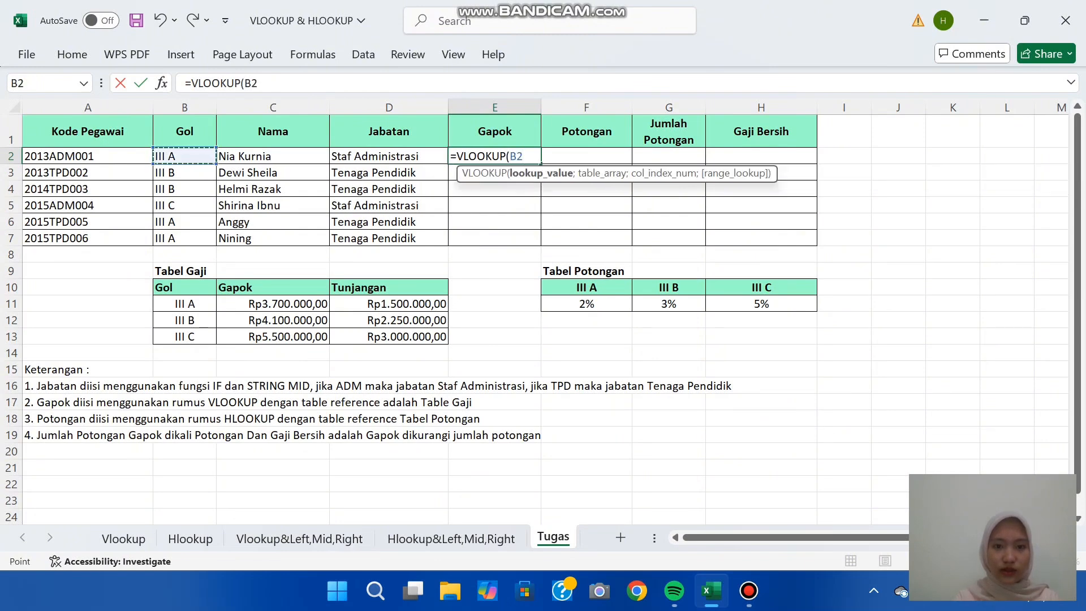
text(;)
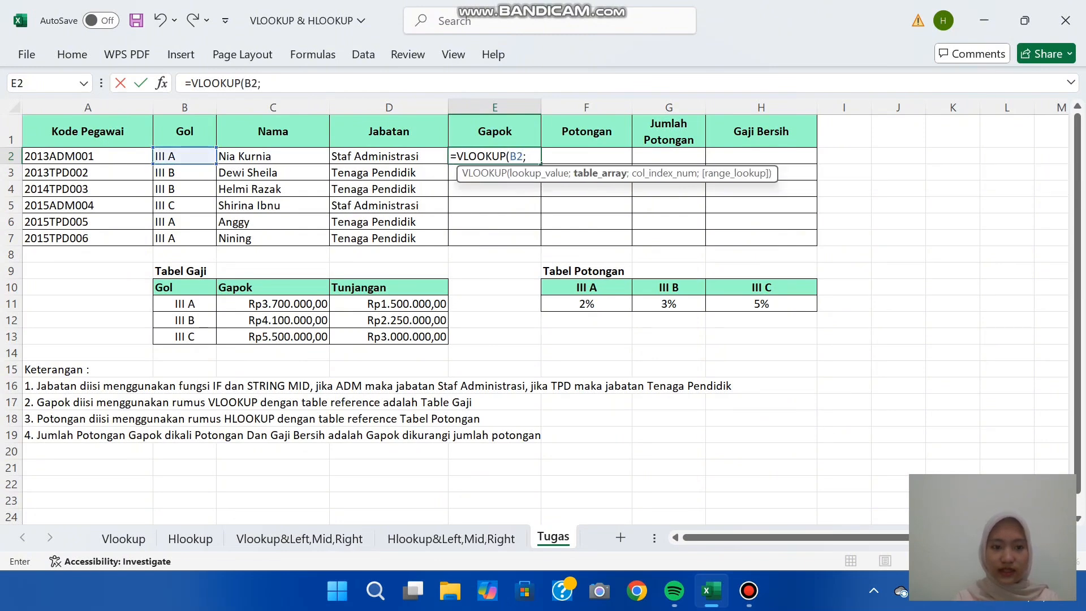
- Complete the E2 VLOOKUP with table array $B$10:$D$13, column index 2 and range lookup 0, and fill it down to E7
drag(170, 287, 444, 338)
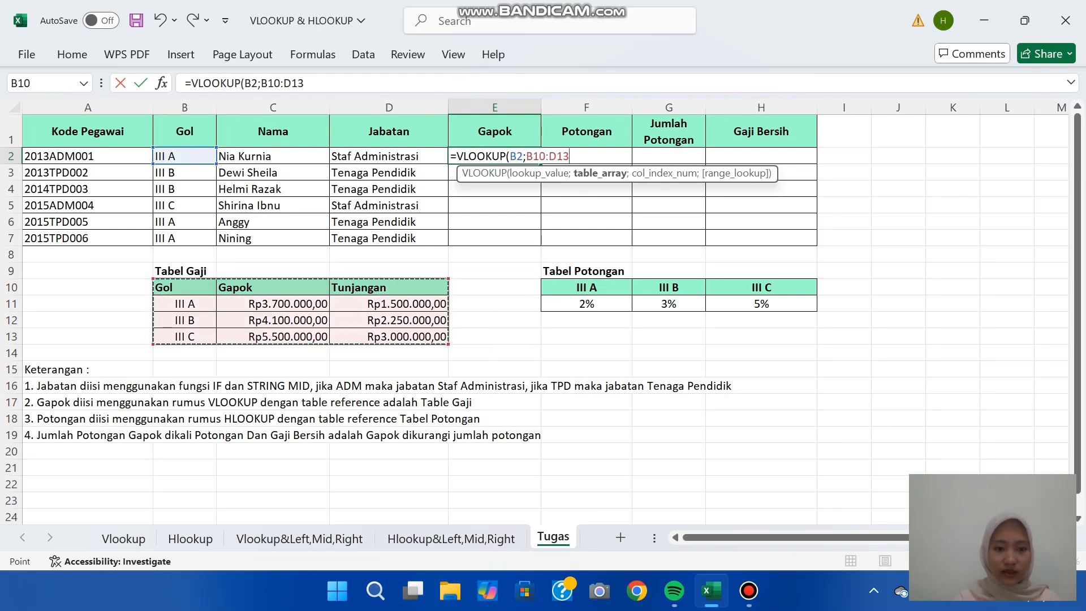
key(F4)
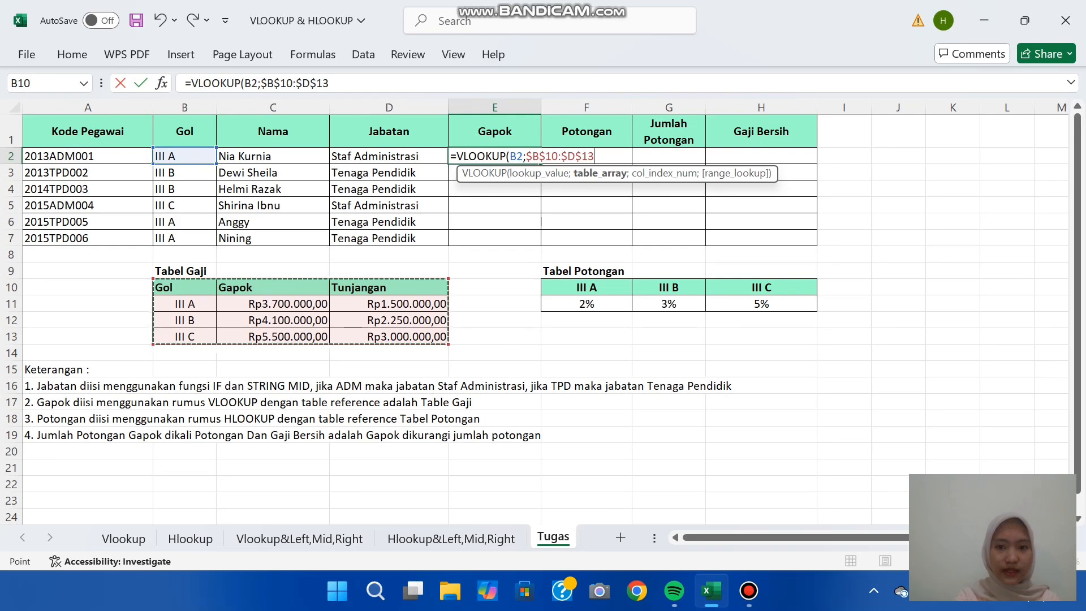
text(;)
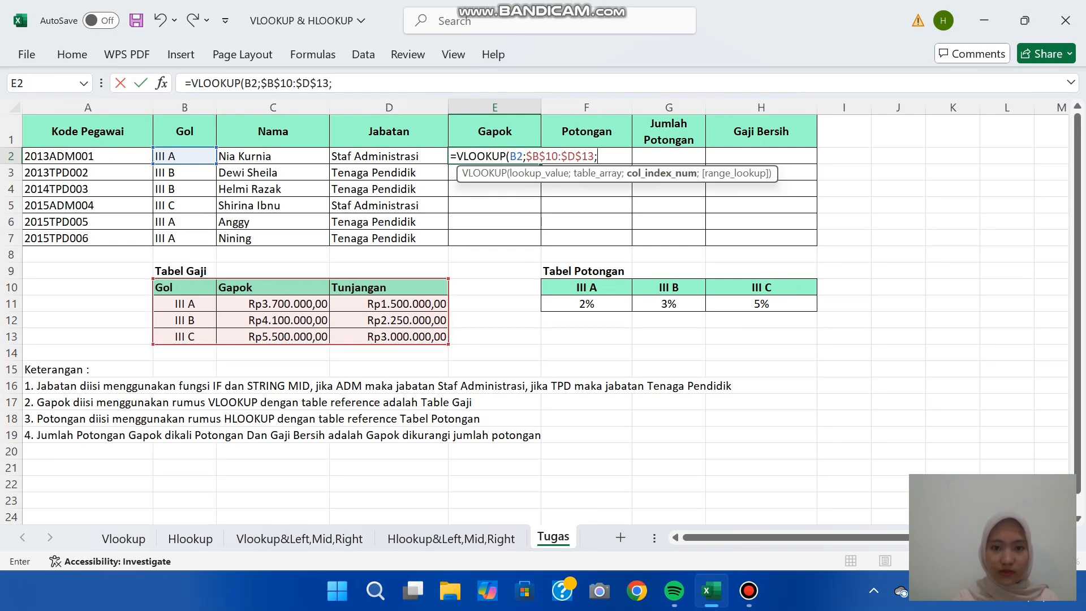
text(2;)
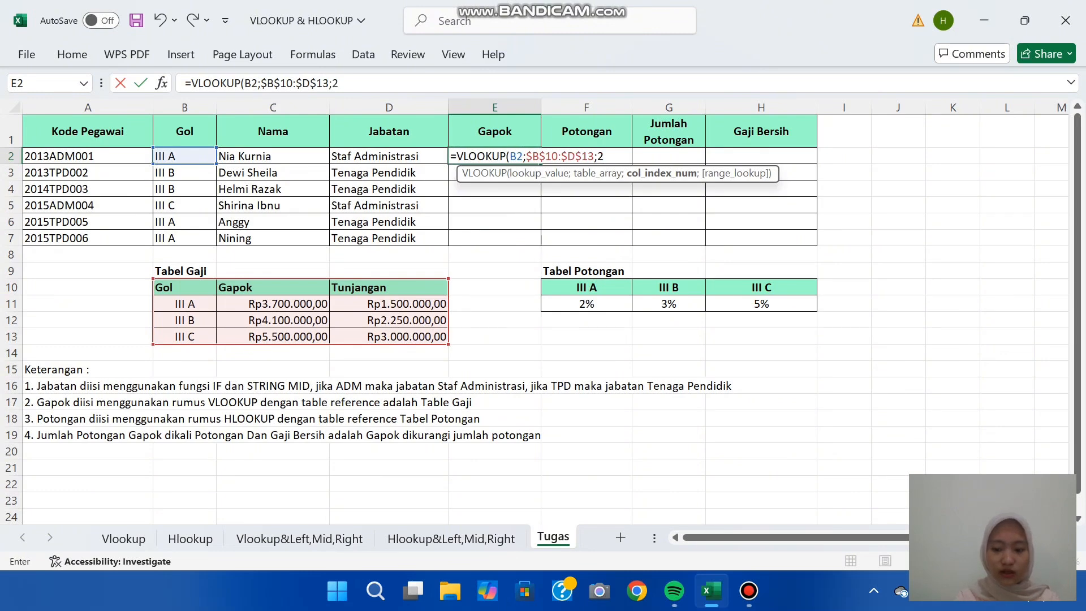
text(0)
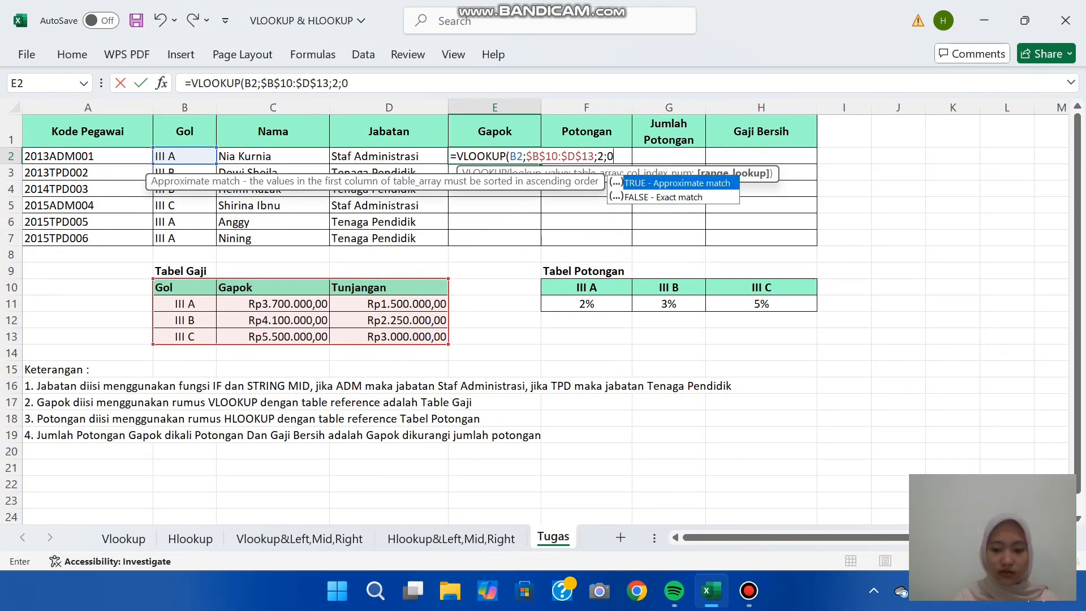
text())
key(Return)
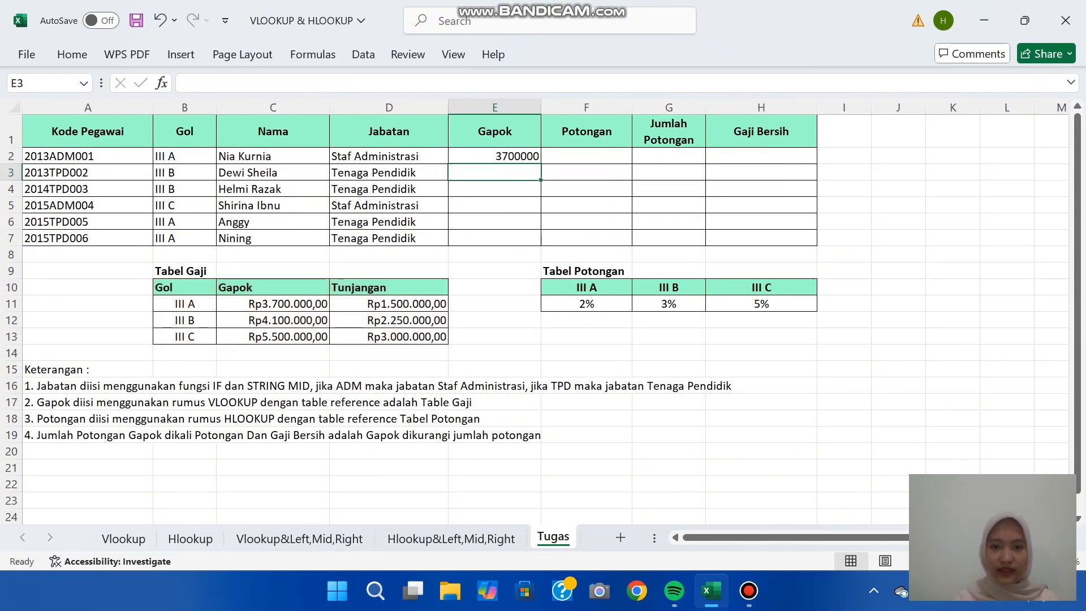
key(Up)
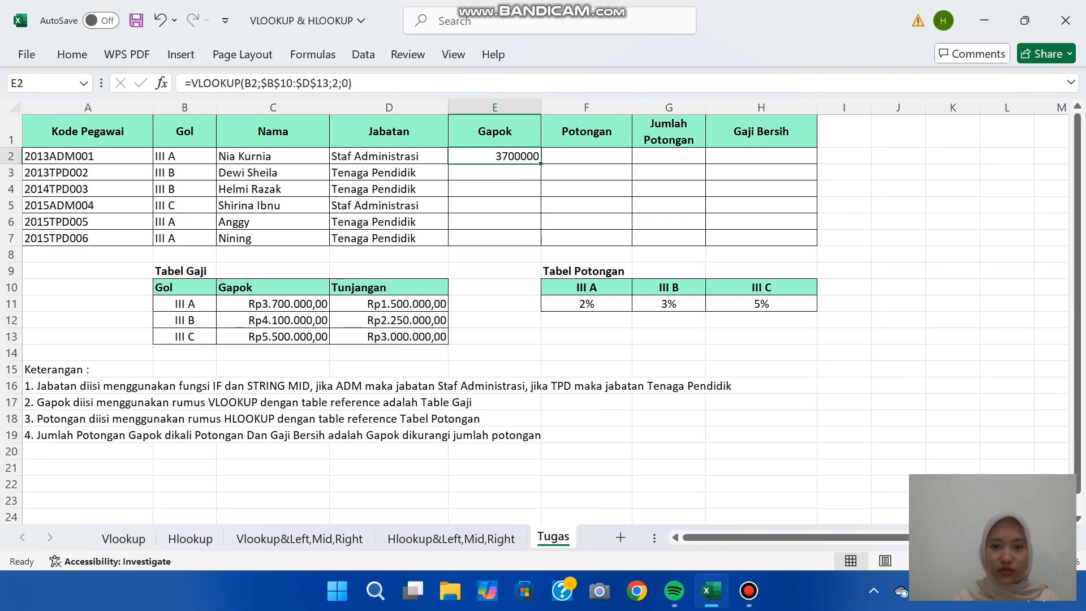
double_click(540, 164)
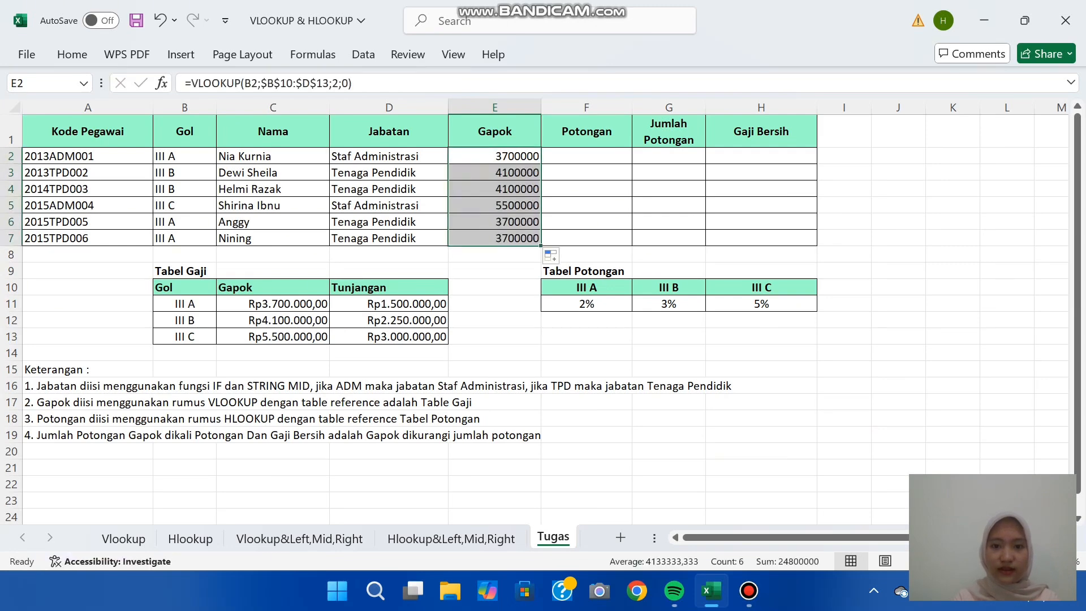
- Enter =HLOOKUP(B2;F10:H11;2;0) in F2 of the Potongan column and fill it down to F7
double_click(586, 156)
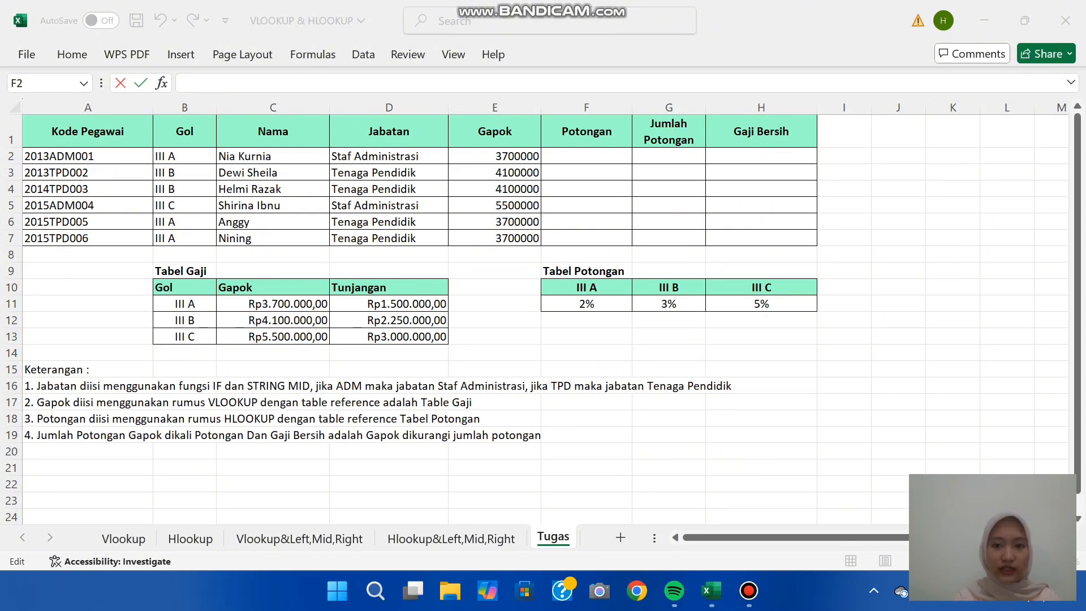
text(=HL)
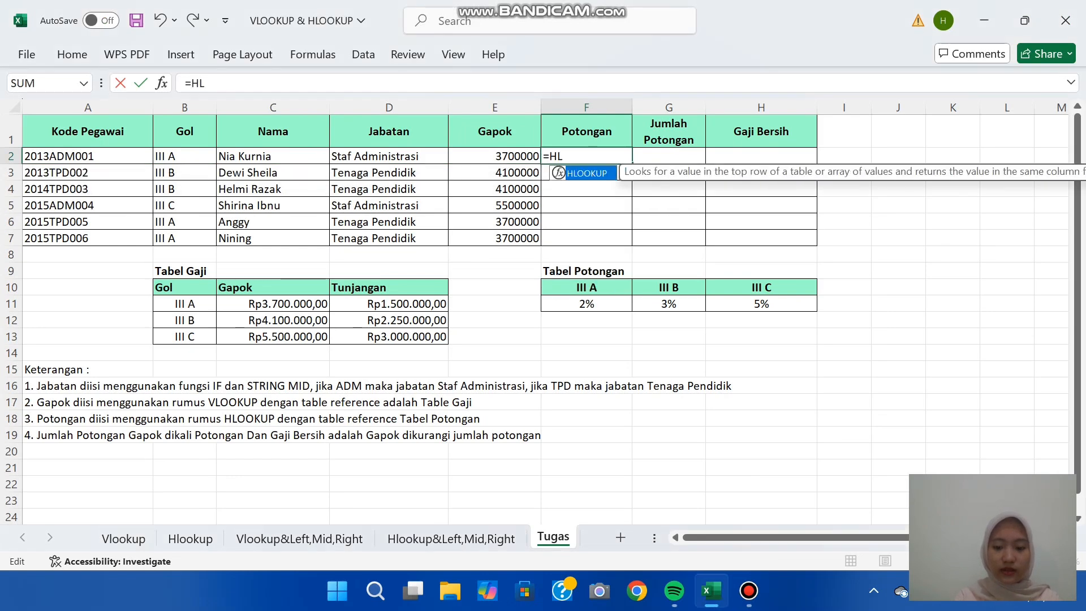
text(OOKUP()
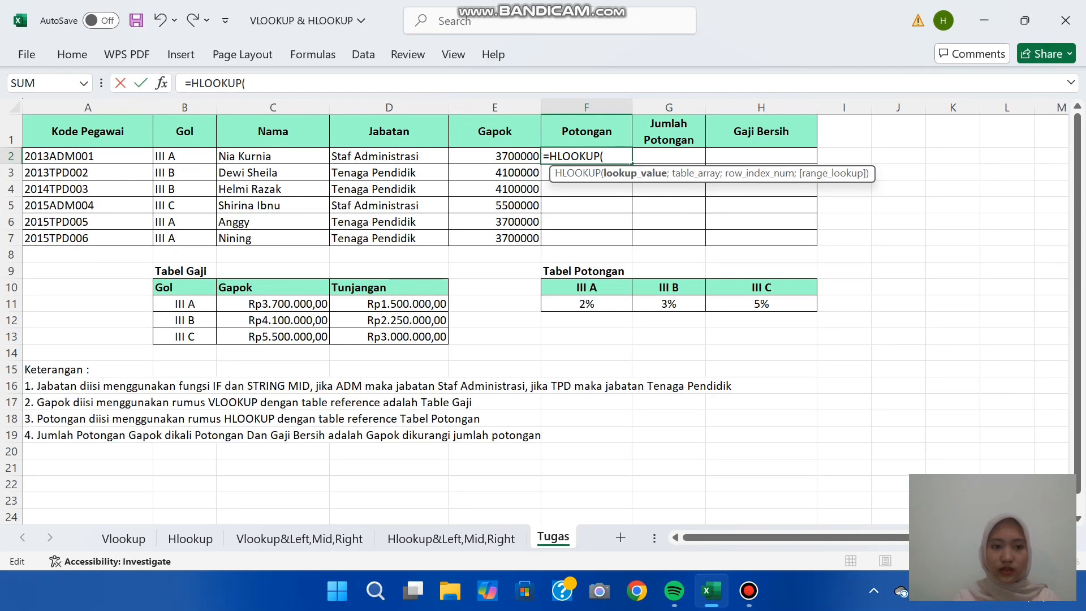
click(185, 156)
text(;)
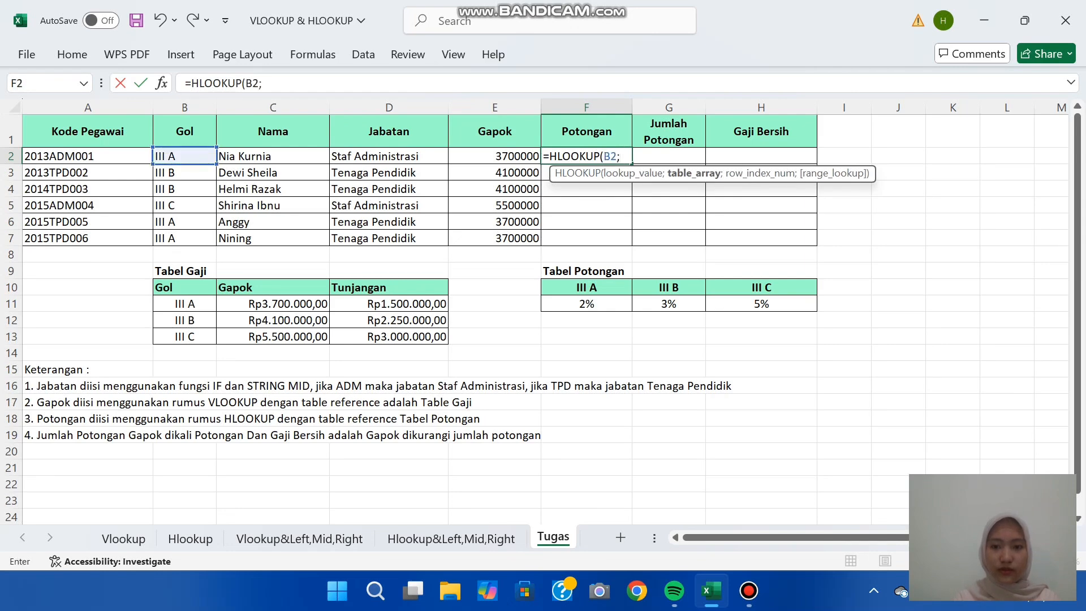
drag(566, 289, 803, 305)
text(;)
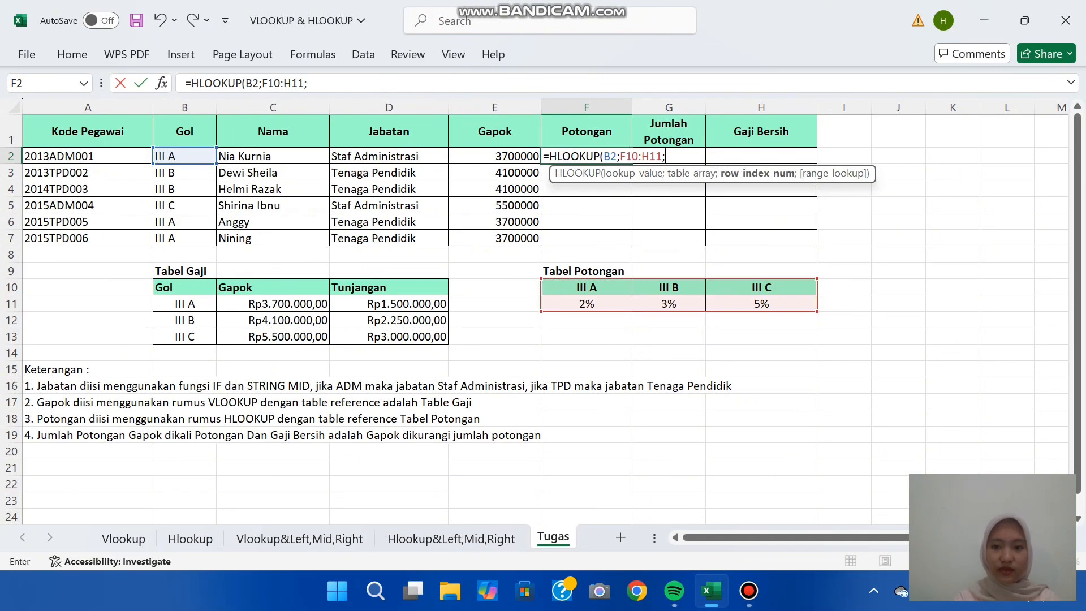
text(2;0))
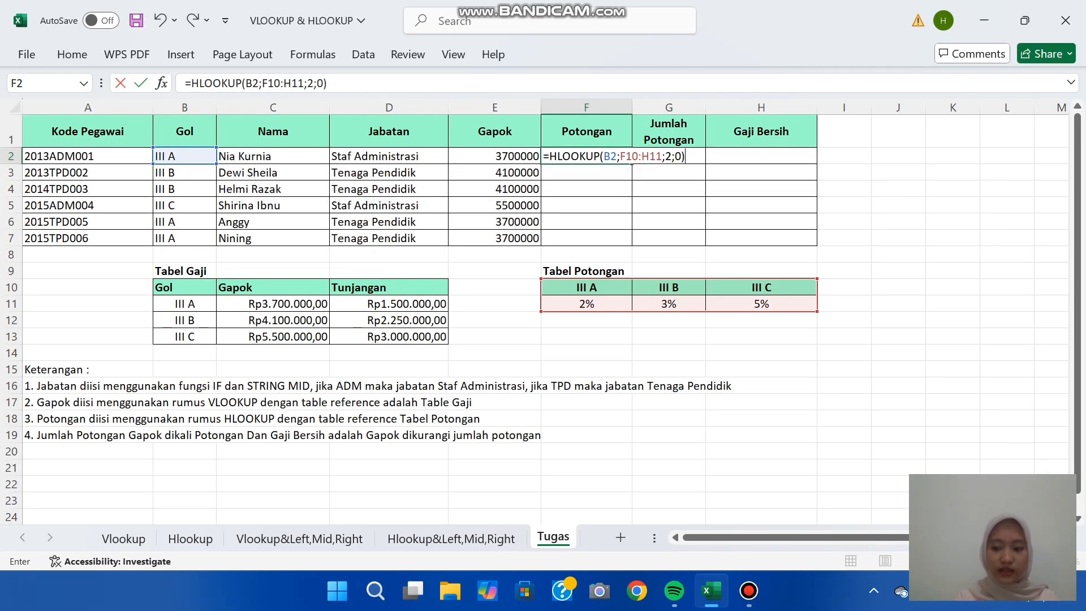
key(Return)
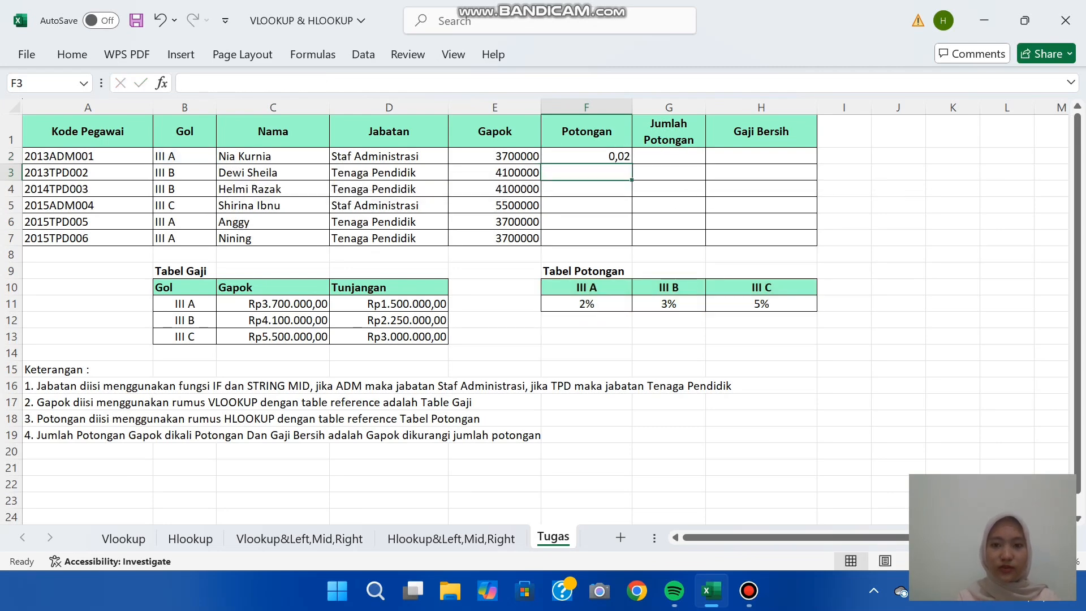
click(586, 156)
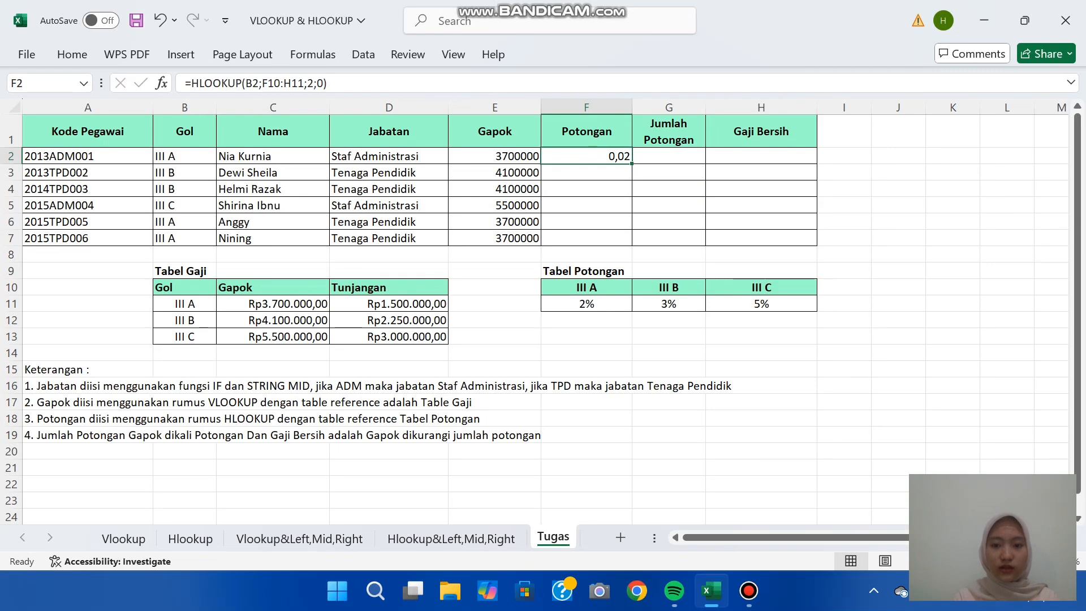
double_click(631, 164)
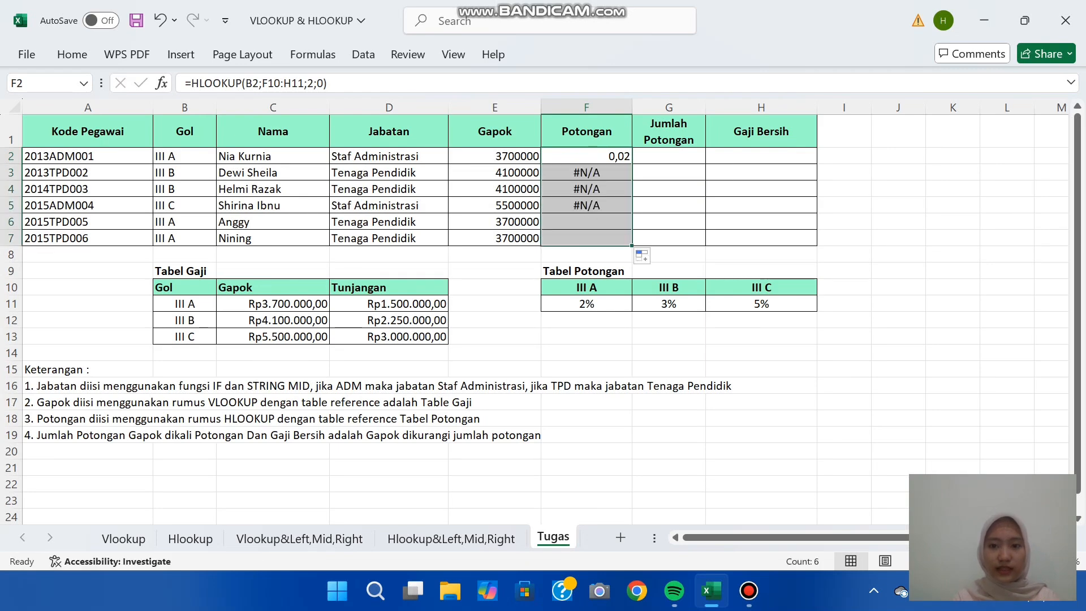
- Correct the table range of the HLOOKUP formulas in F3:F7 so that they refer to Tabel Potongan
click(586, 172)
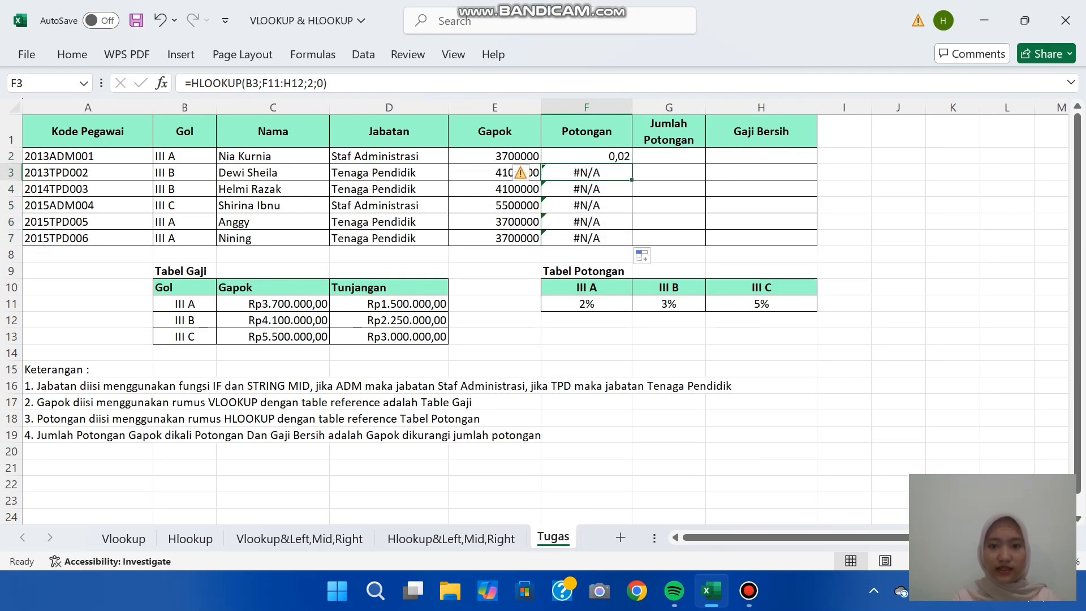
key(F2)
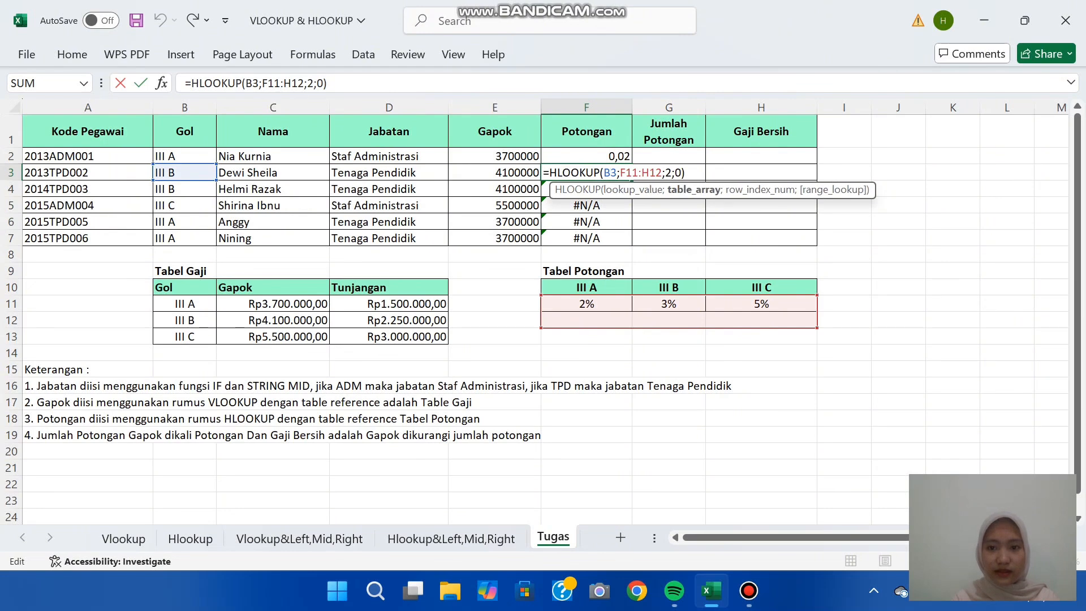
key(Left)
key(Left)
key(Left)
key(Left)
key(Left)
key(BackSpace)
key(BackSpace)
key(BackSpace)
key(BackSpace)
key(BackSpace)
key(BackSpace)
key(BackSpace)
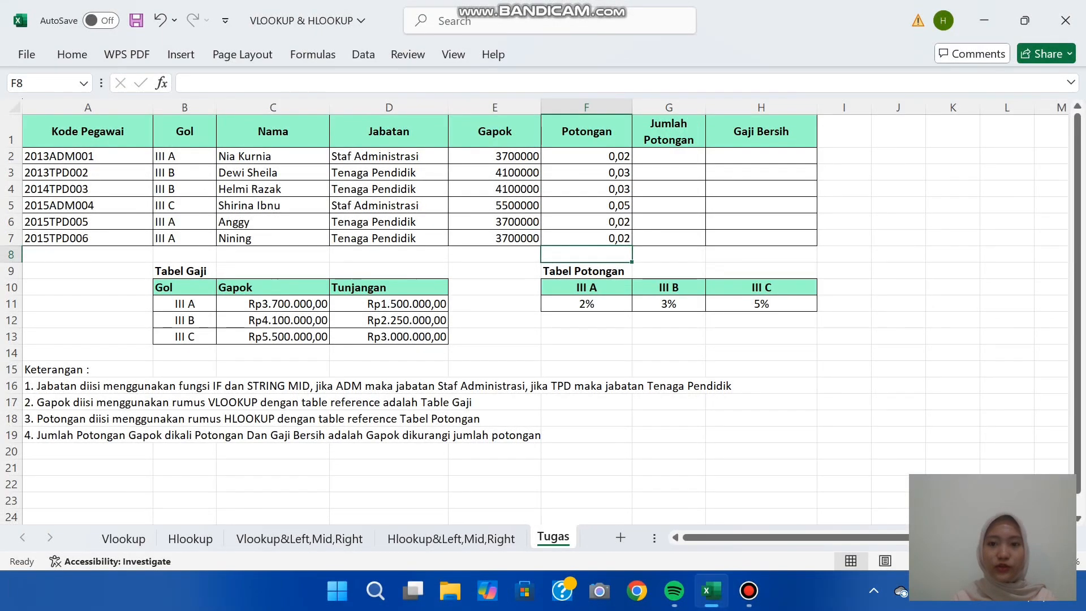
- Enter =E2*F2 in G2 of the Jumlah Potongan column and fill it down to G7
click(668, 172)
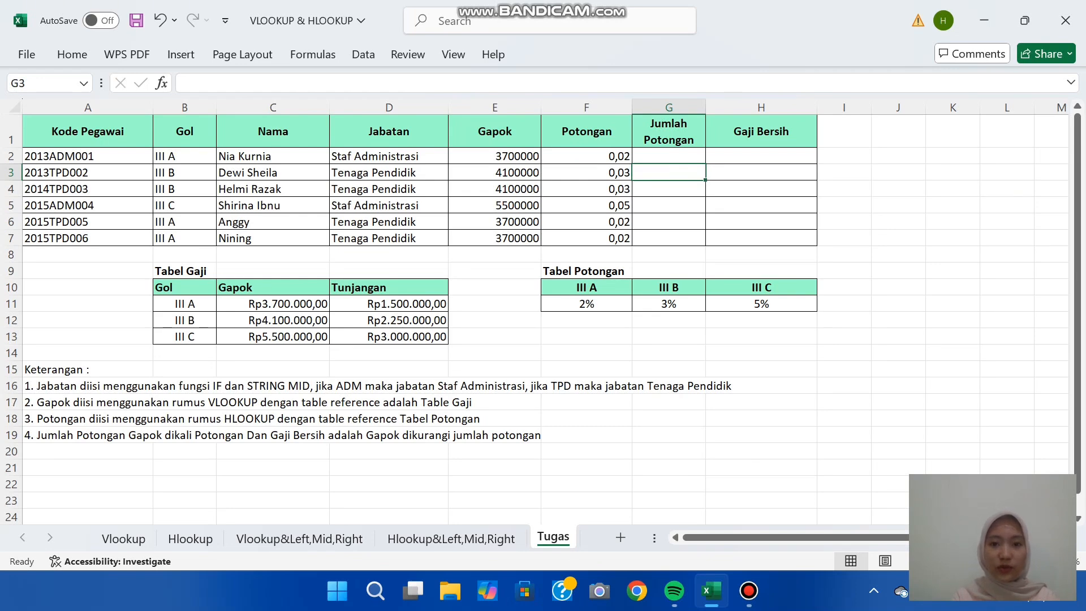
click(668, 155)
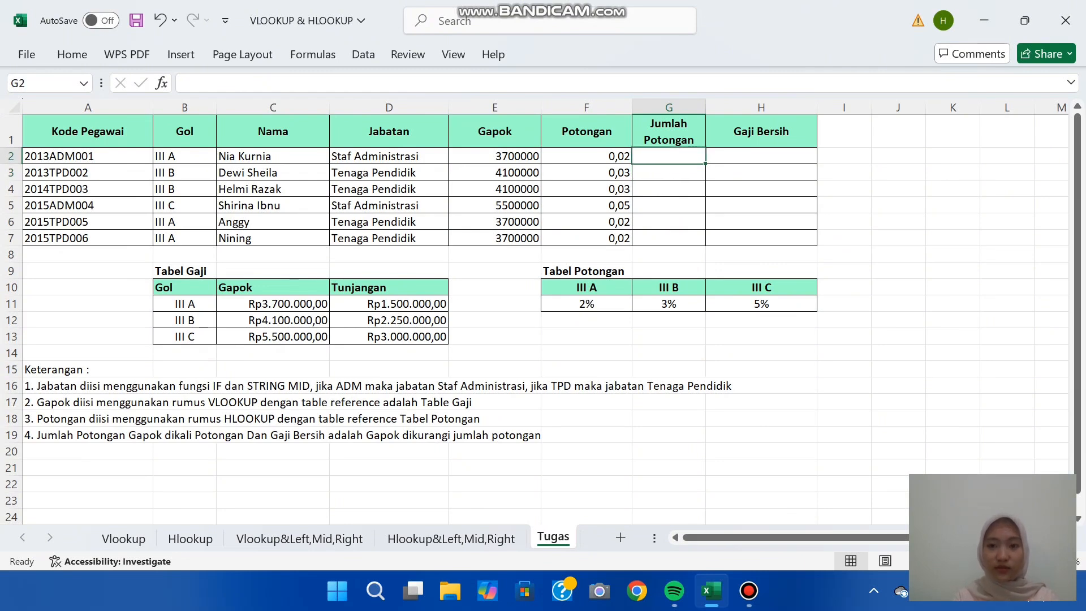
text(=)
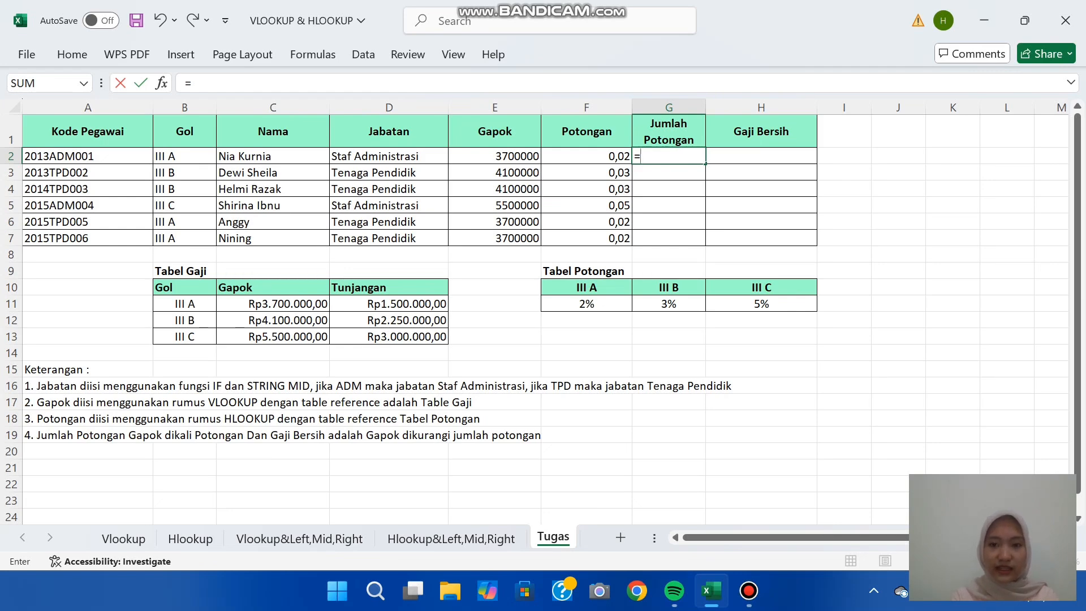
click(494, 156)
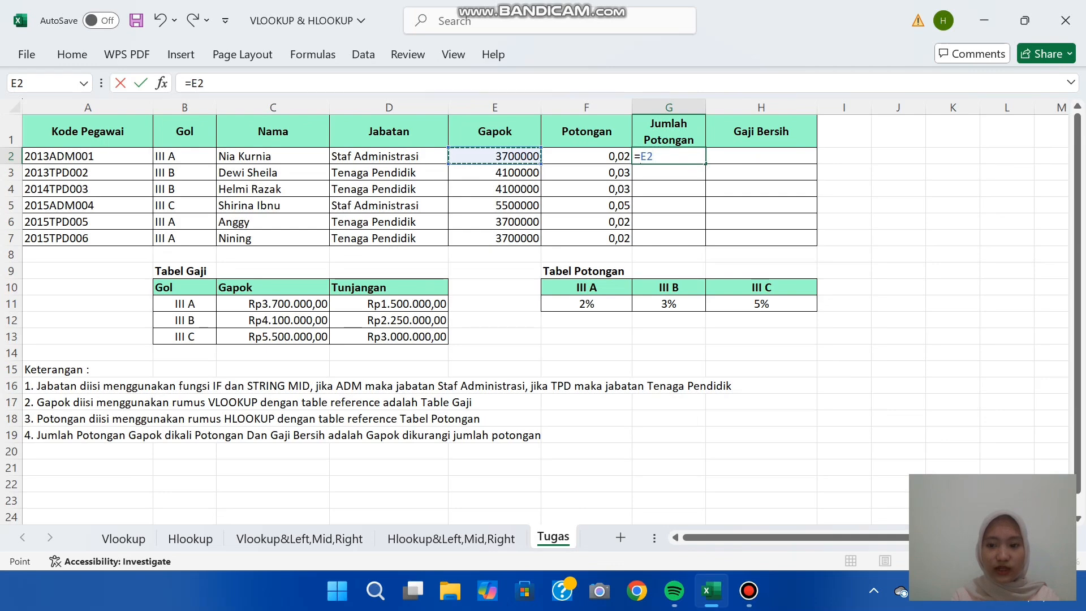
text(*)
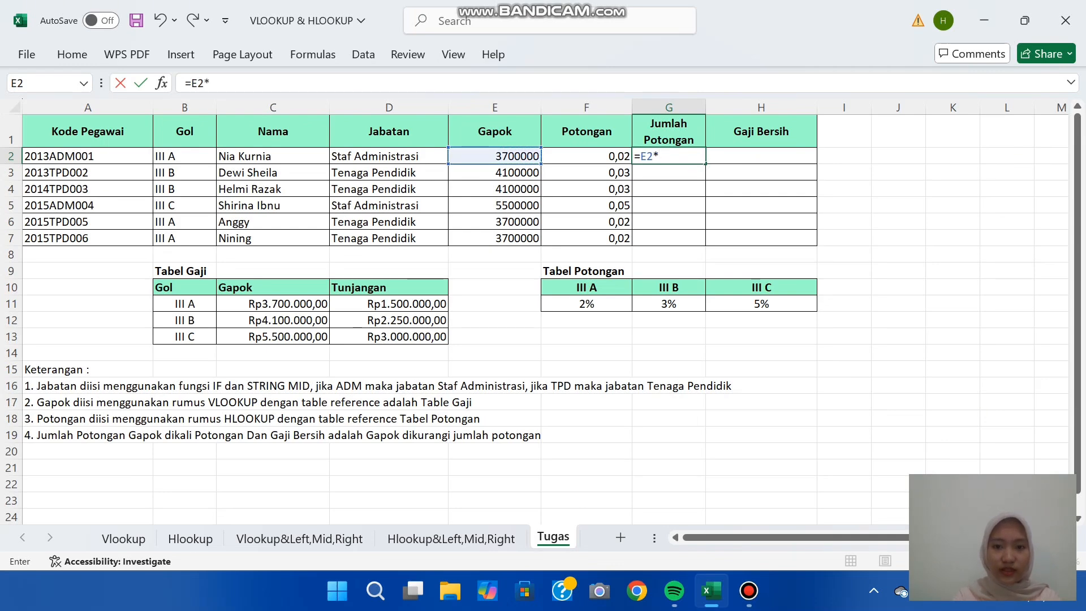
click(586, 156)
key(Return)
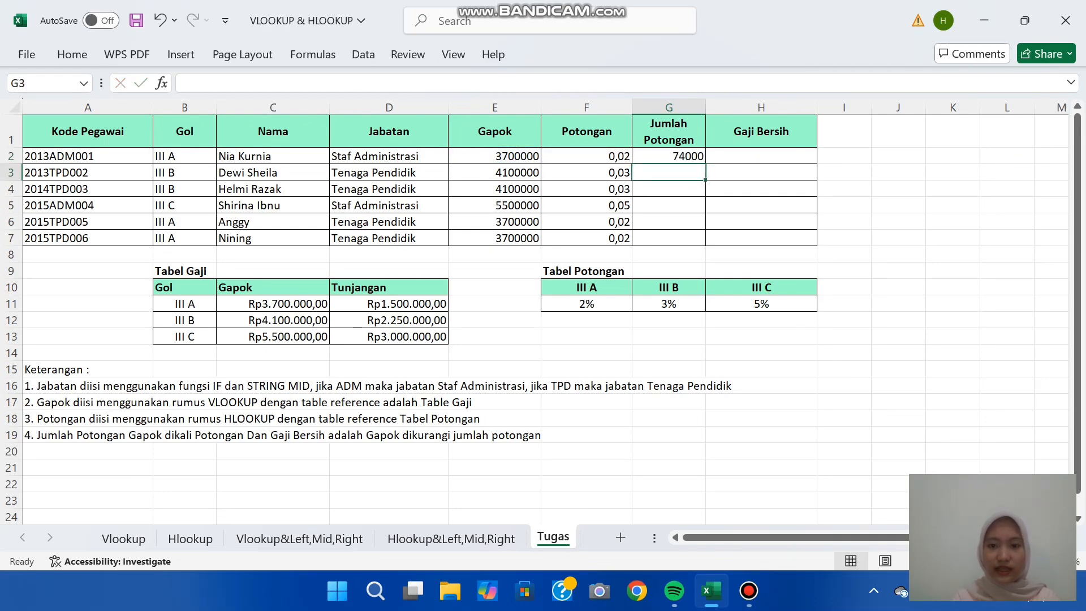
click(668, 157)
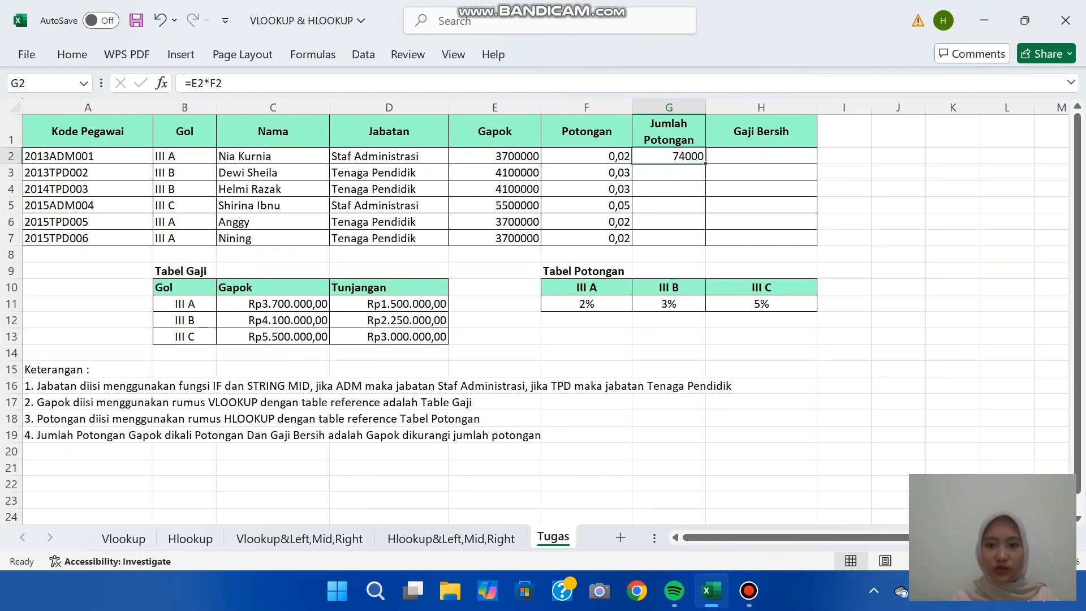
double_click(705, 163)
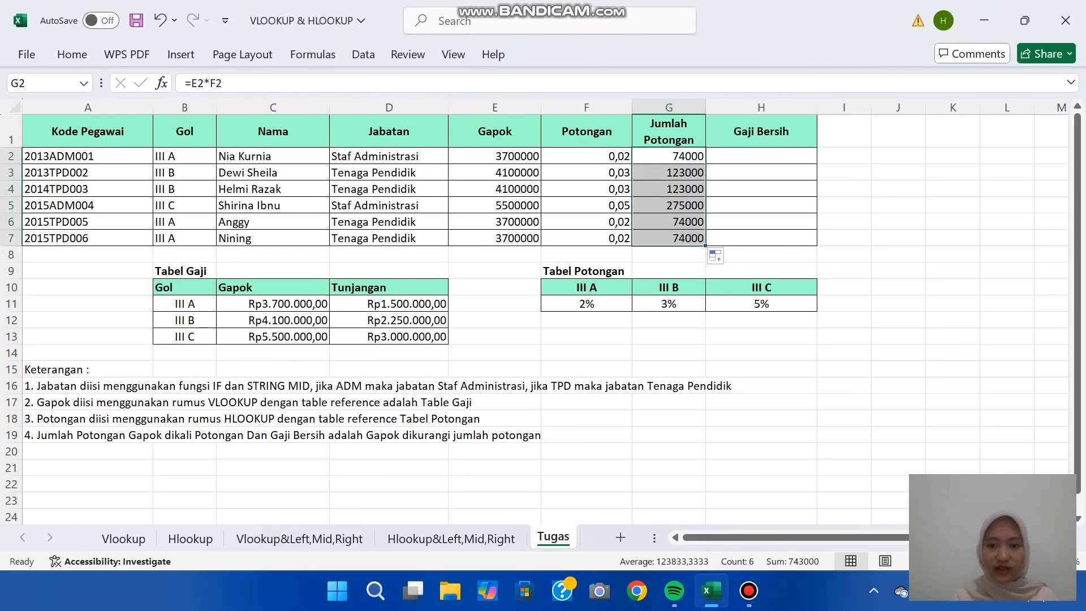
- Enter =E2-G2 in H2 of the Gaji Bersih column and fill it down to H7
click(760, 156)
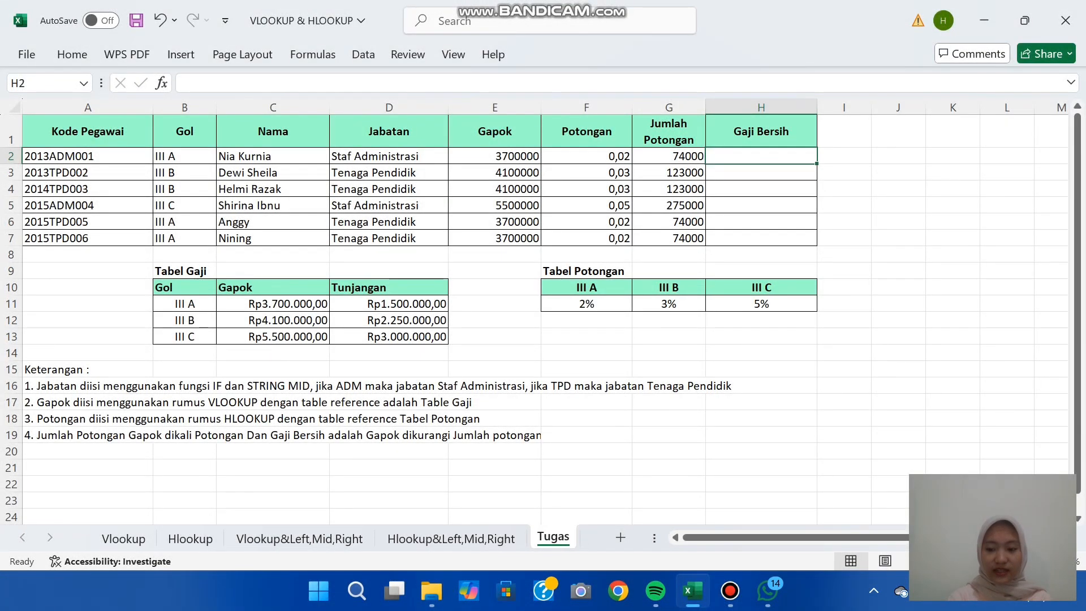
text(=)
click(494, 156)
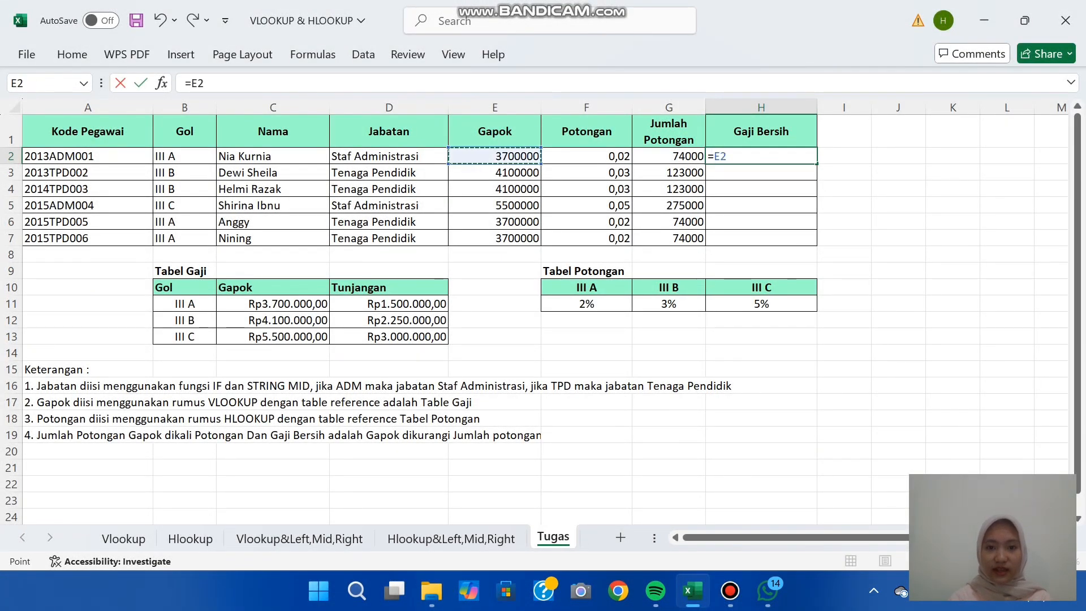
text(-)
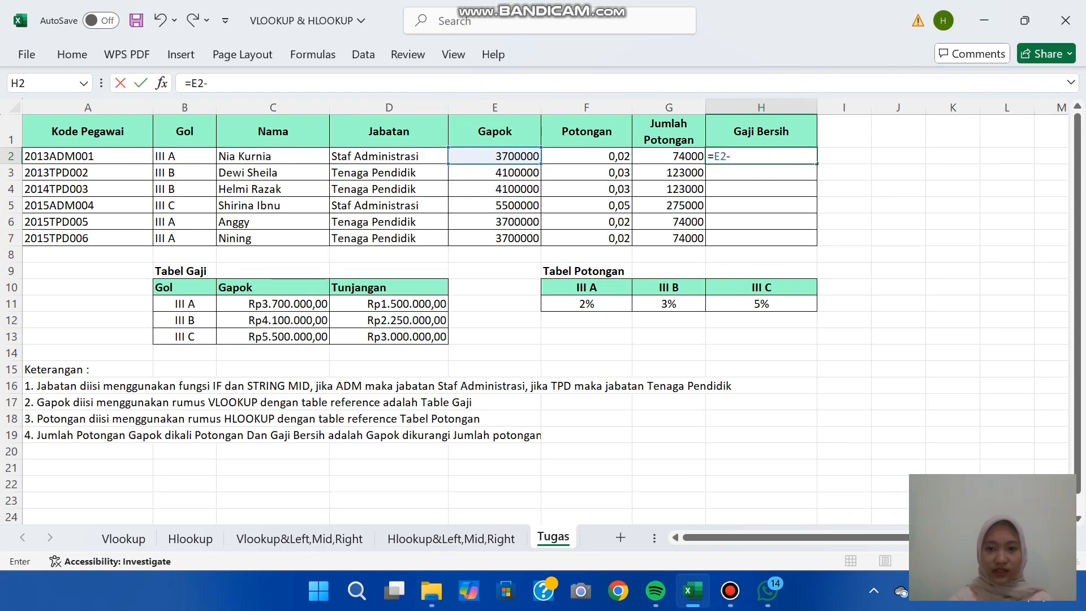
click(668, 157)
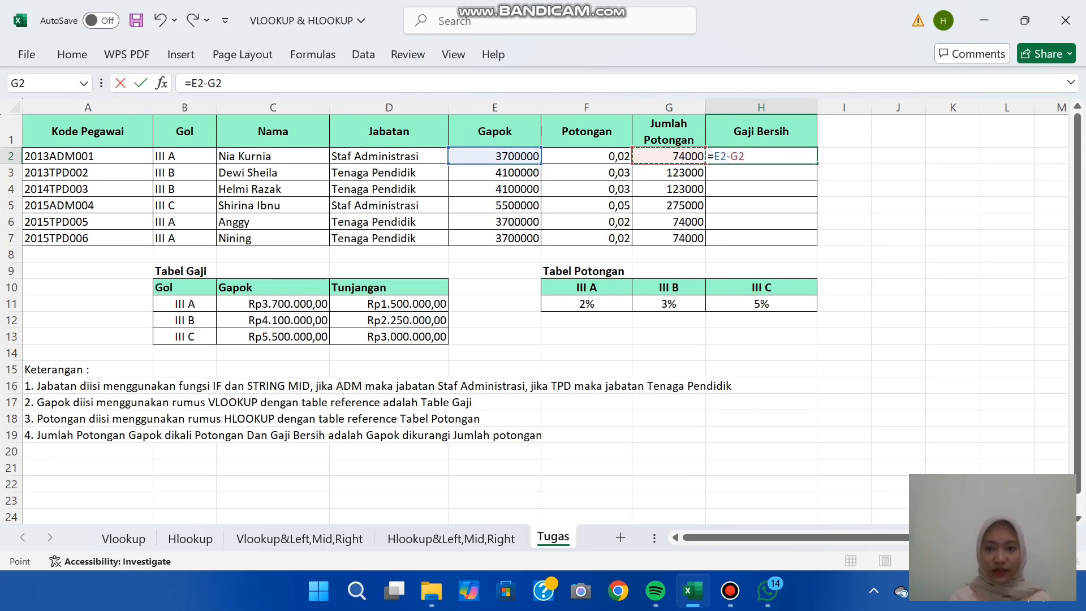
key(Return)
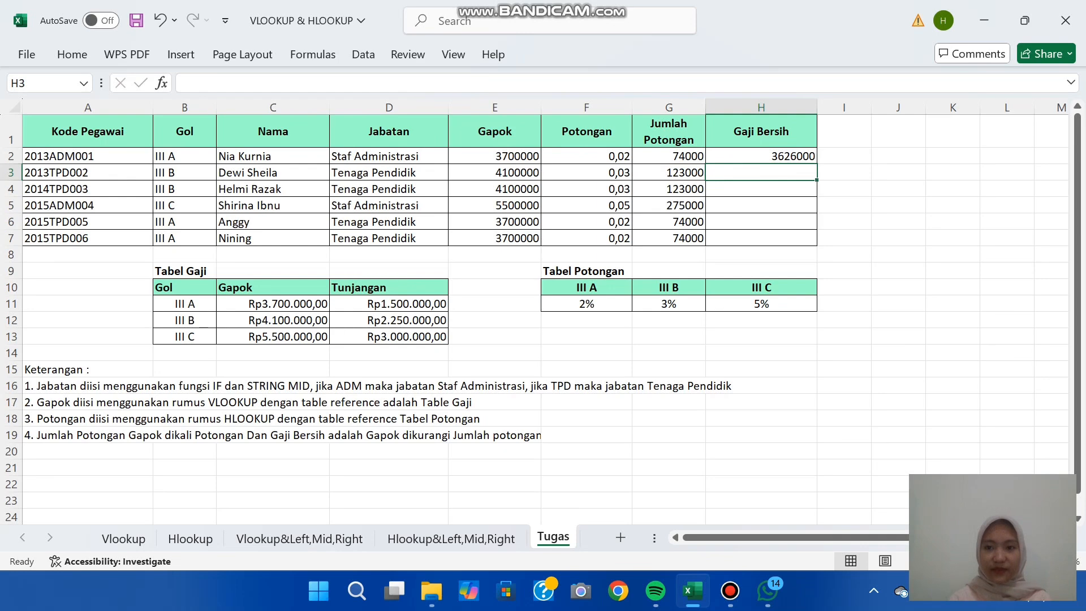
click(761, 156)
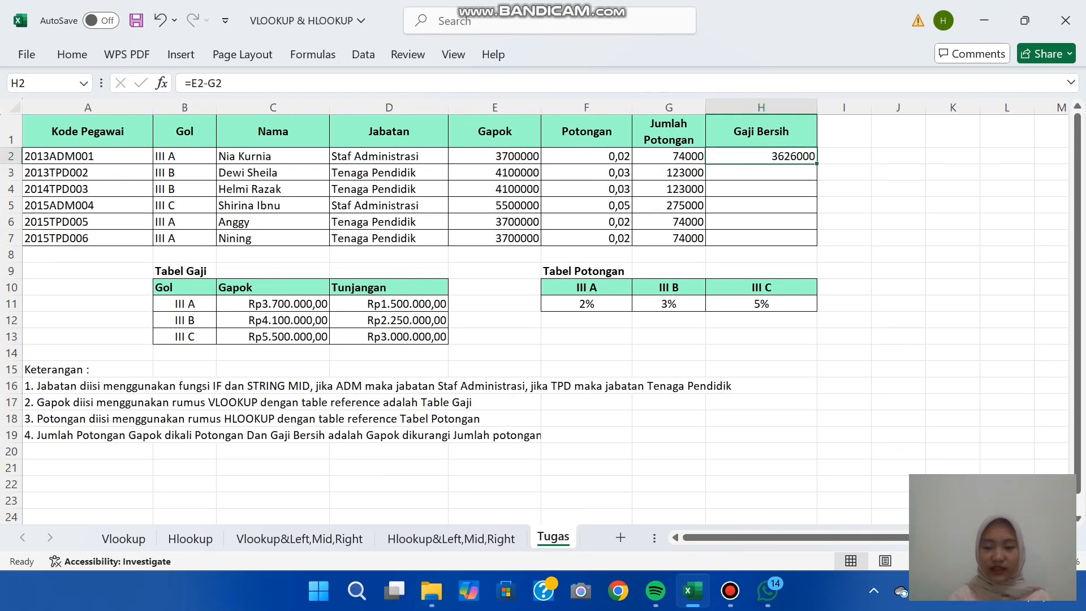
drag(816, 164, 816, 238)
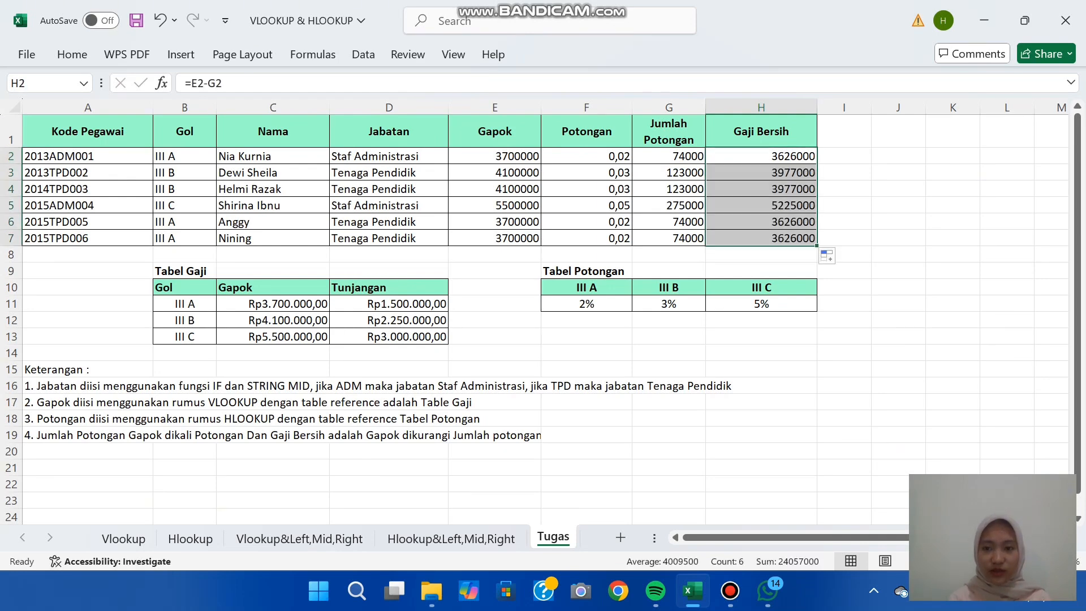
click(843, 188)
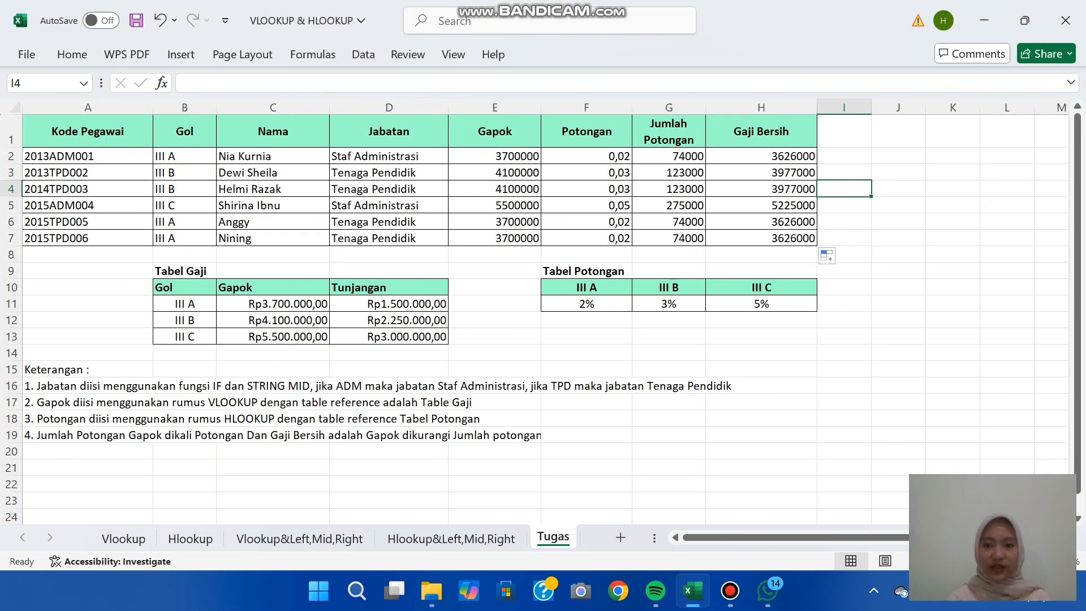